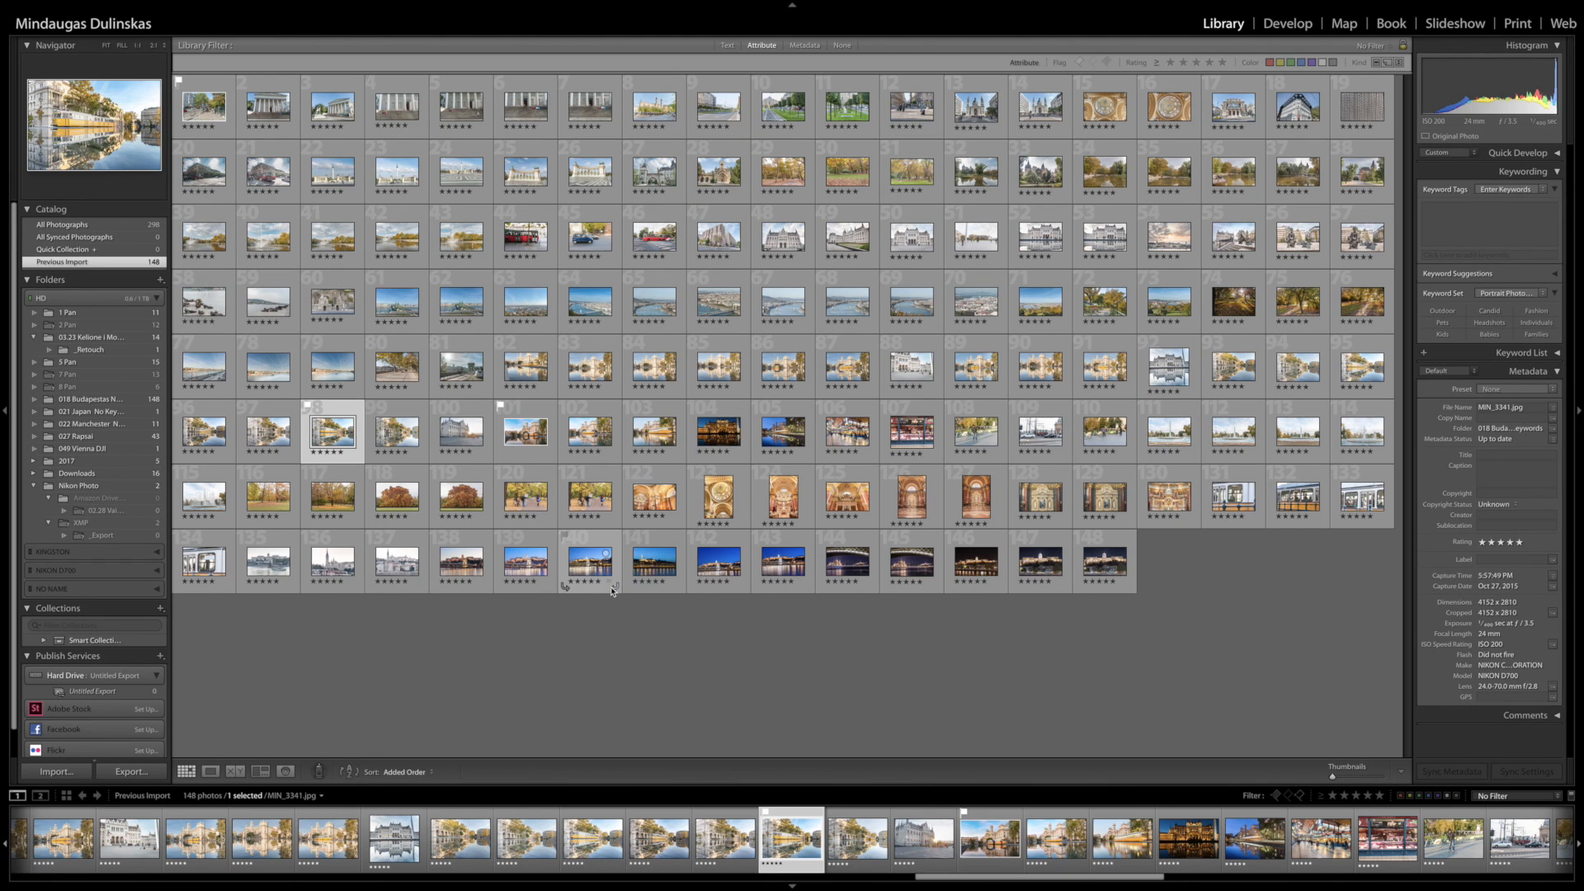
- Remove the star rating from all photos in the Previous Import
key(ctrl+a)
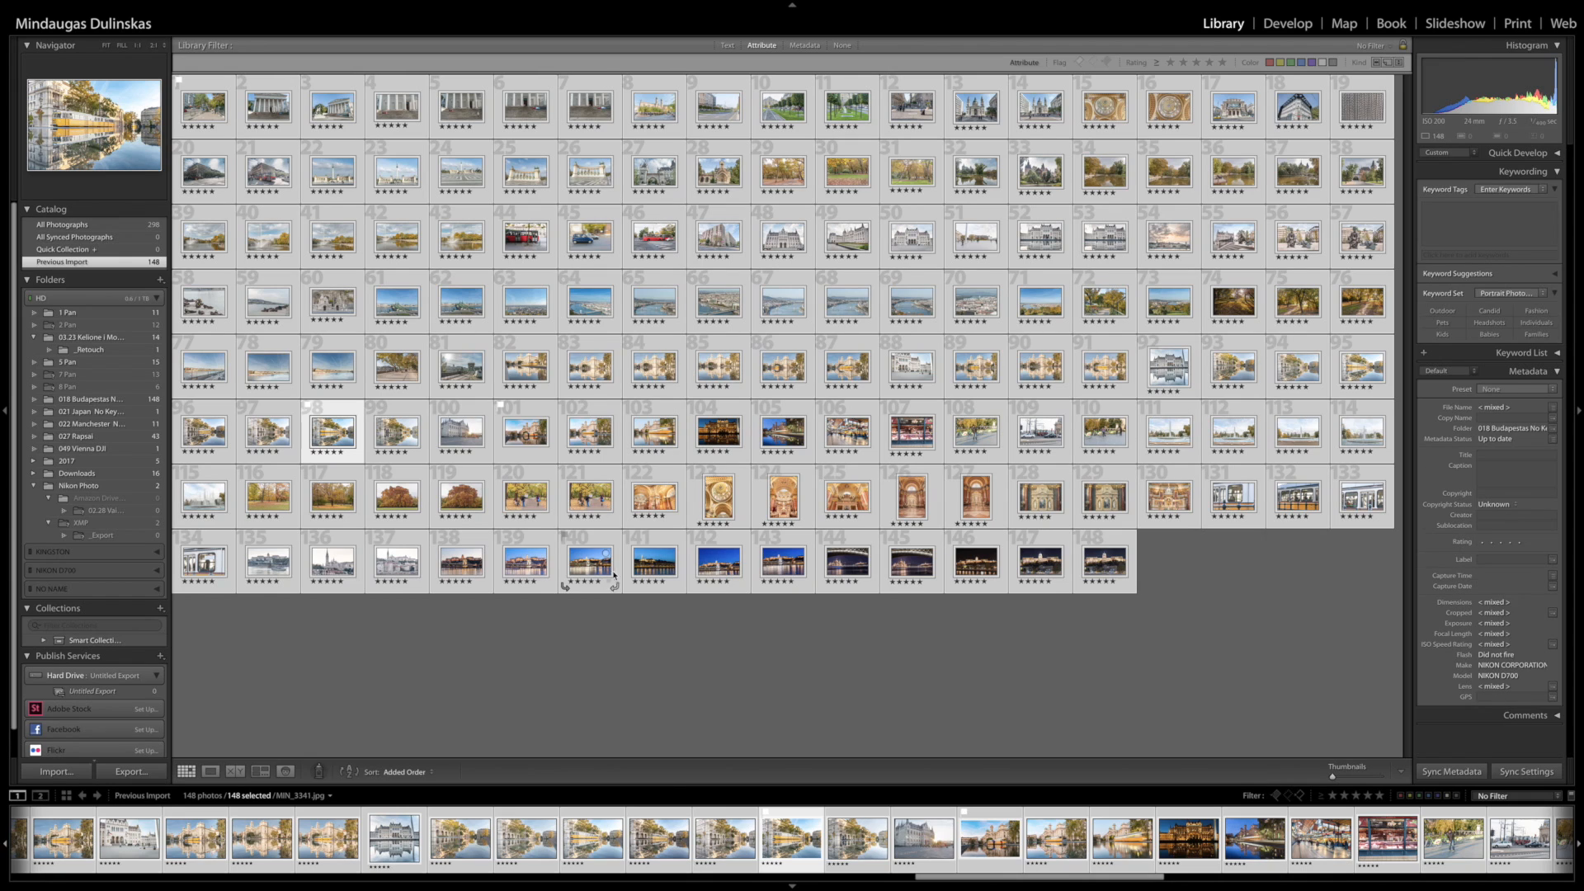
click(518, 287)
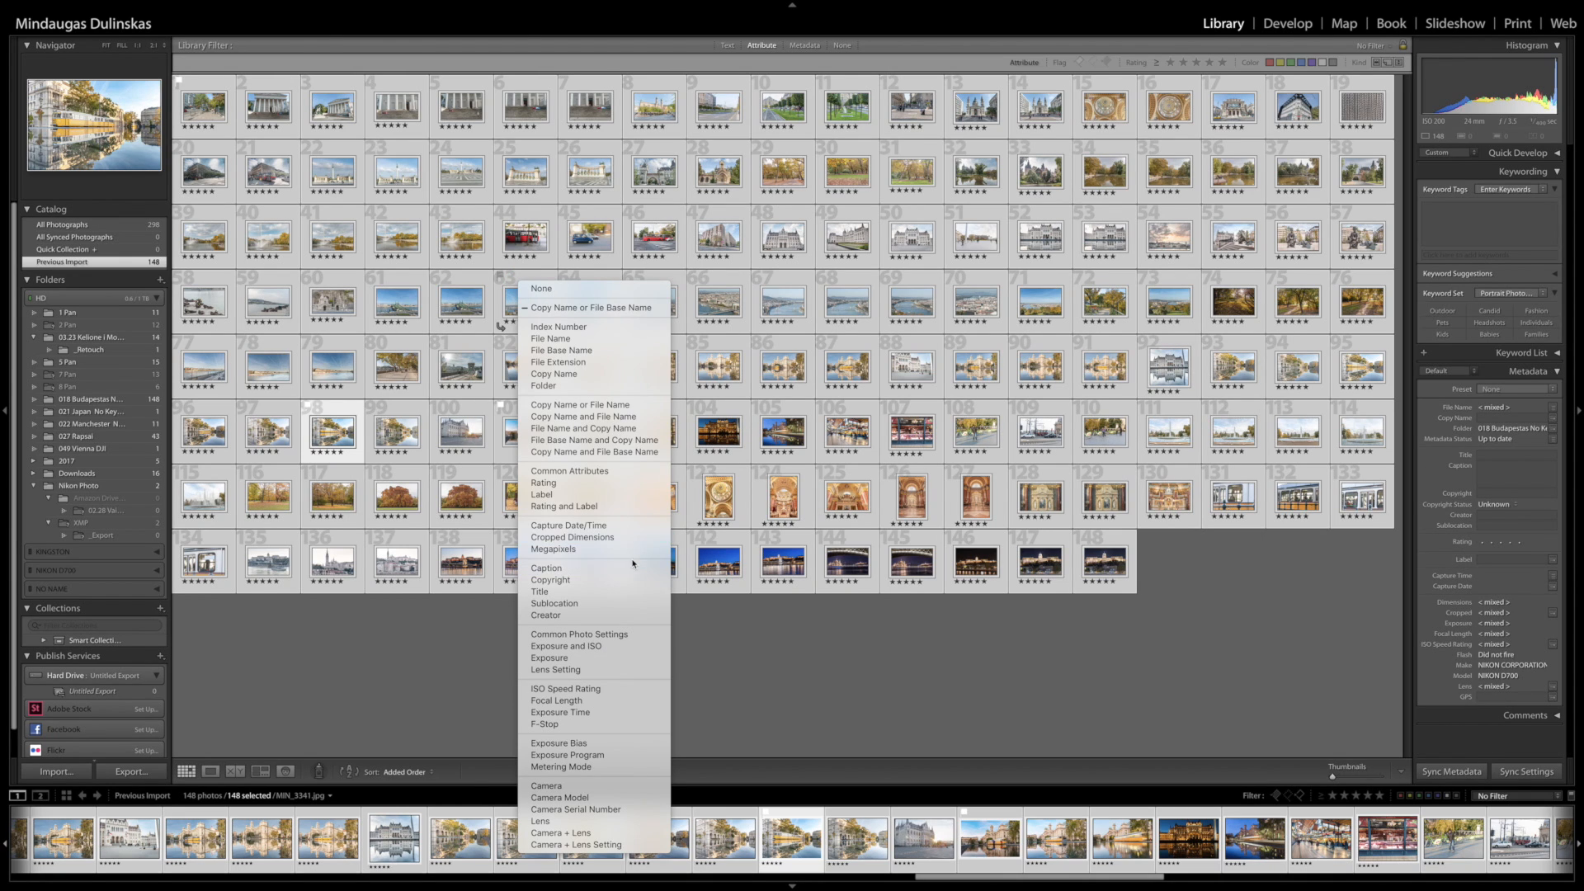
right_click(472, 347)
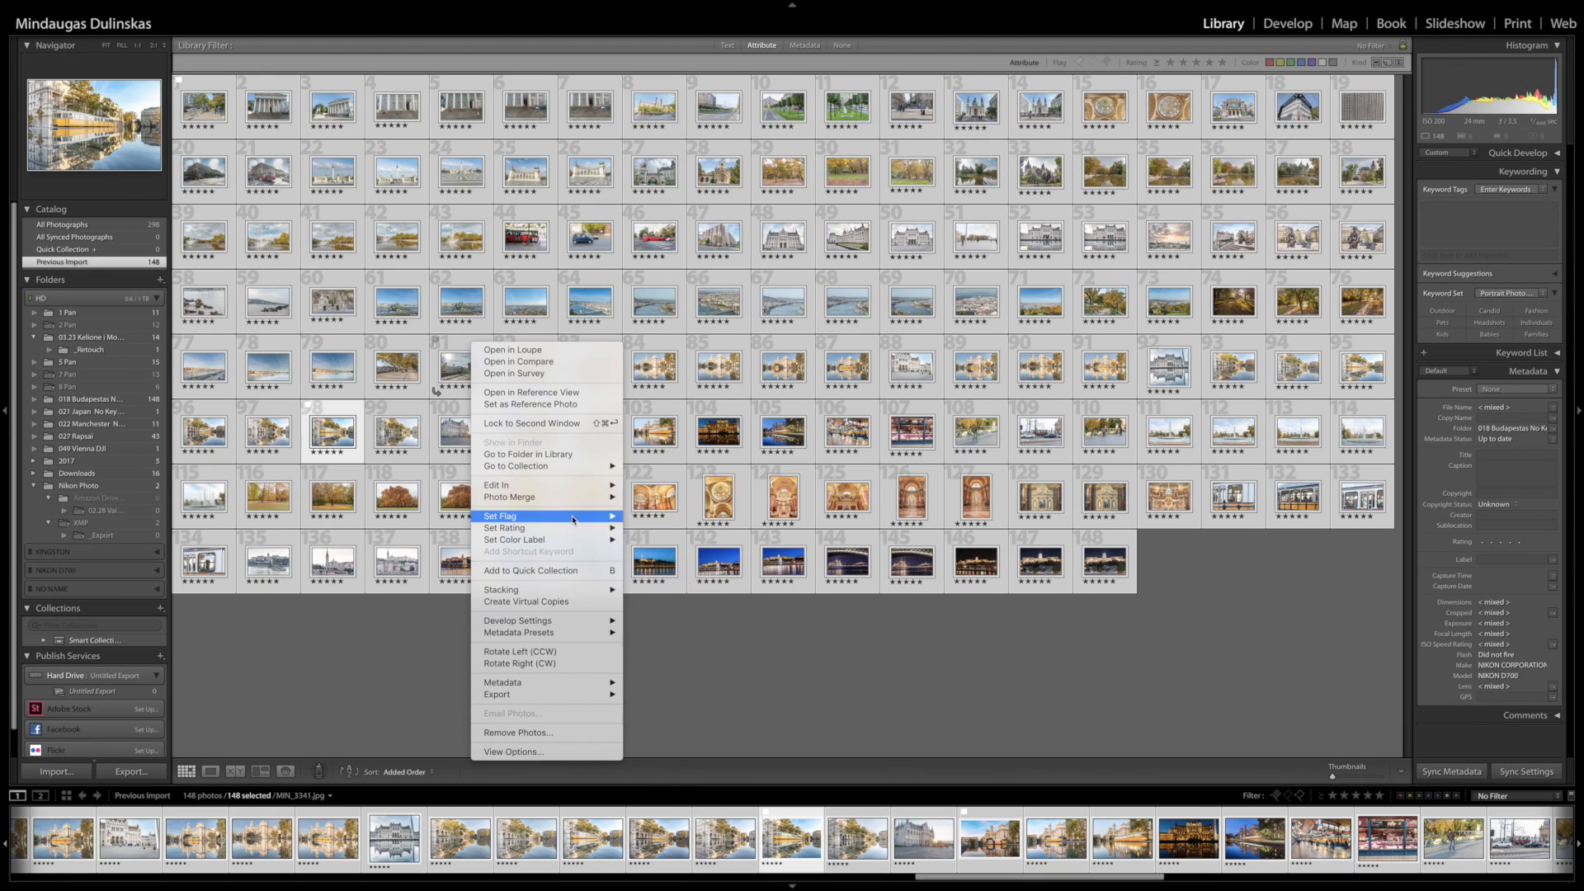
mouse_move(575, 530)
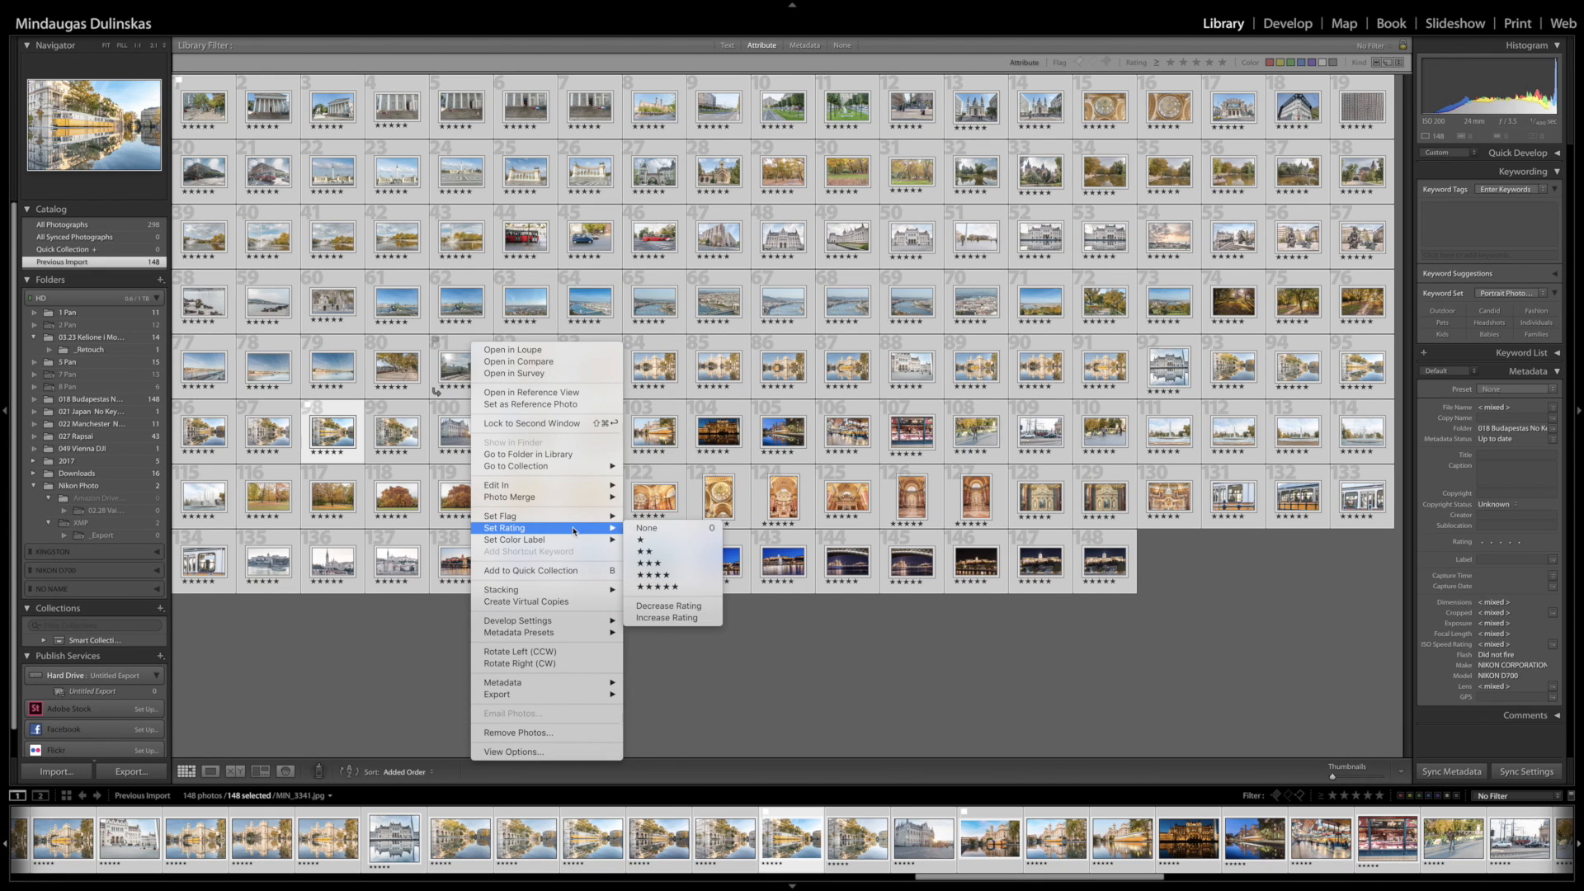
click(641, 530)
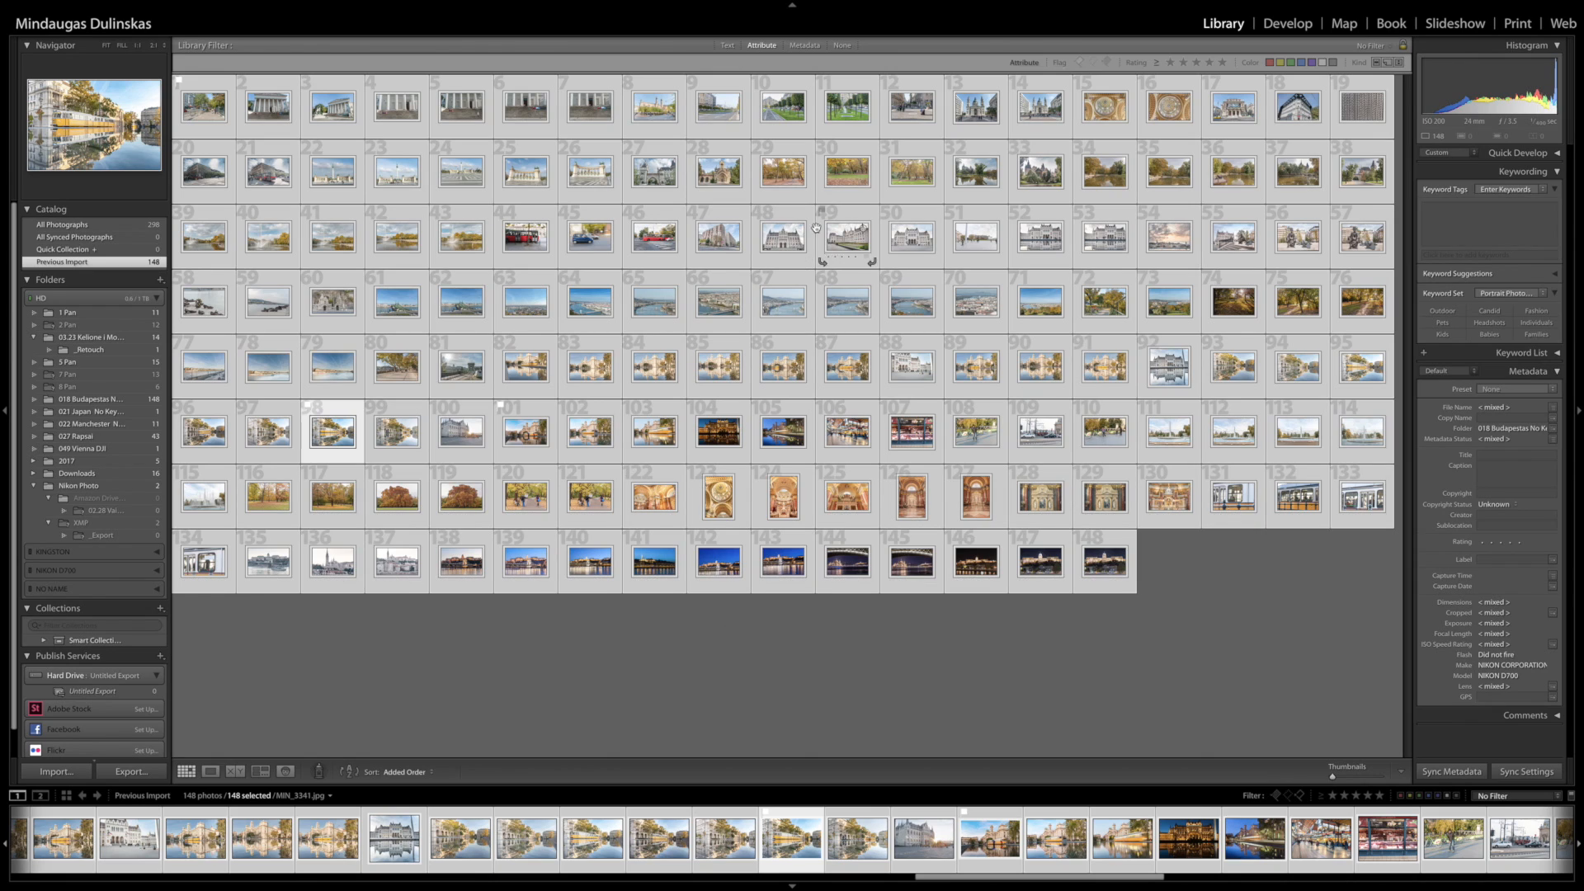
- Open the first photo in Loupe view, compare the column-and-stairs shots, and flag MIN_2945.jpg with the standing woman as a pick
click(203, 90)
double_click(203, 91)
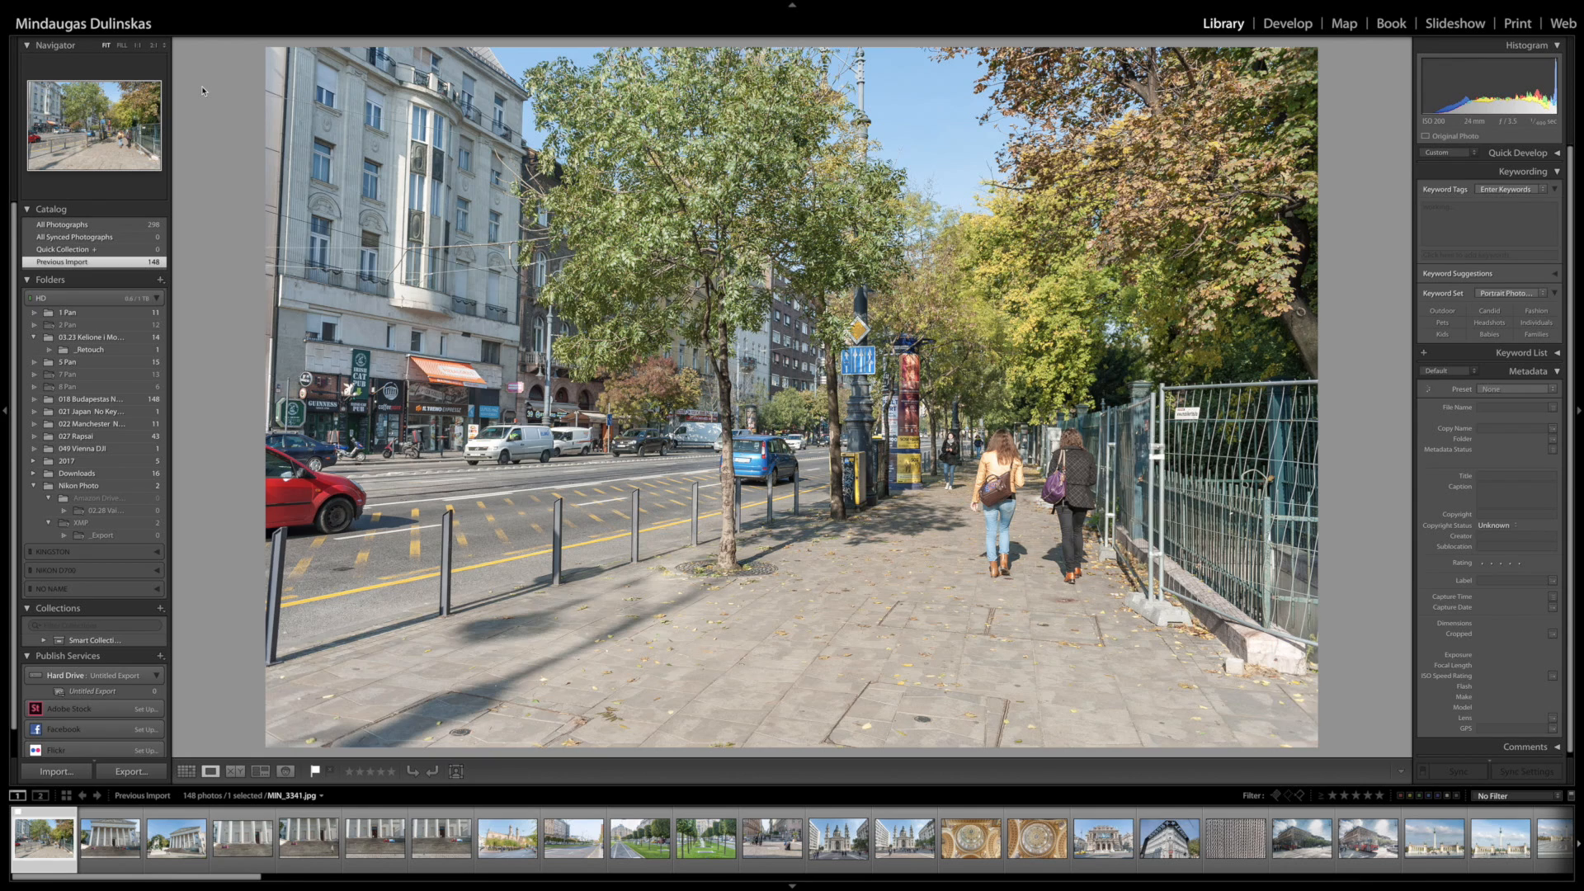
key(Right)
key(Right)
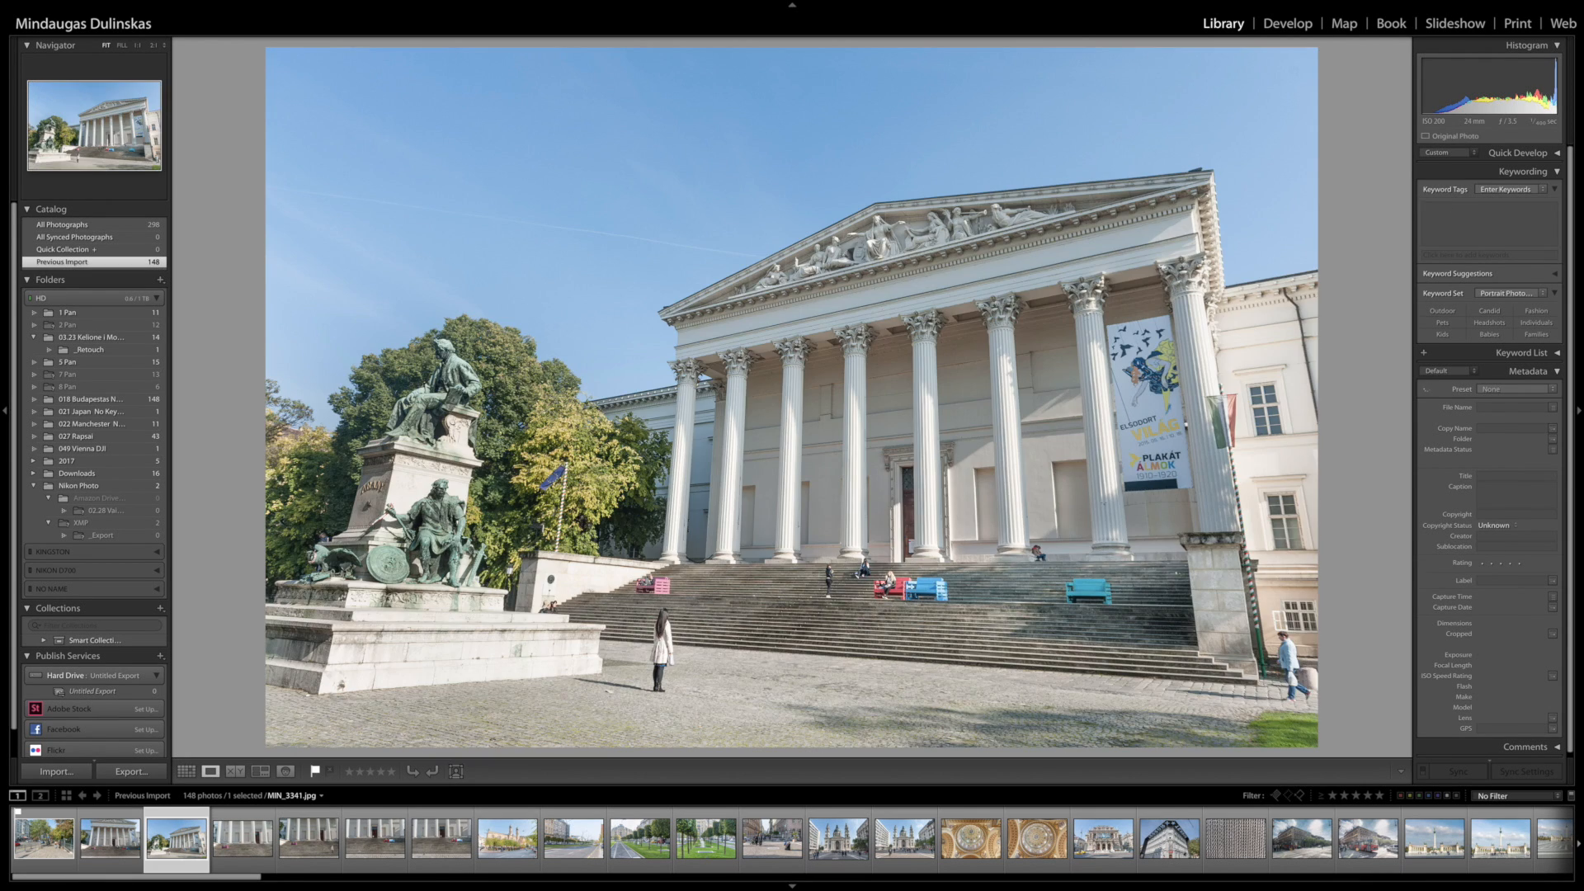
key(Right)
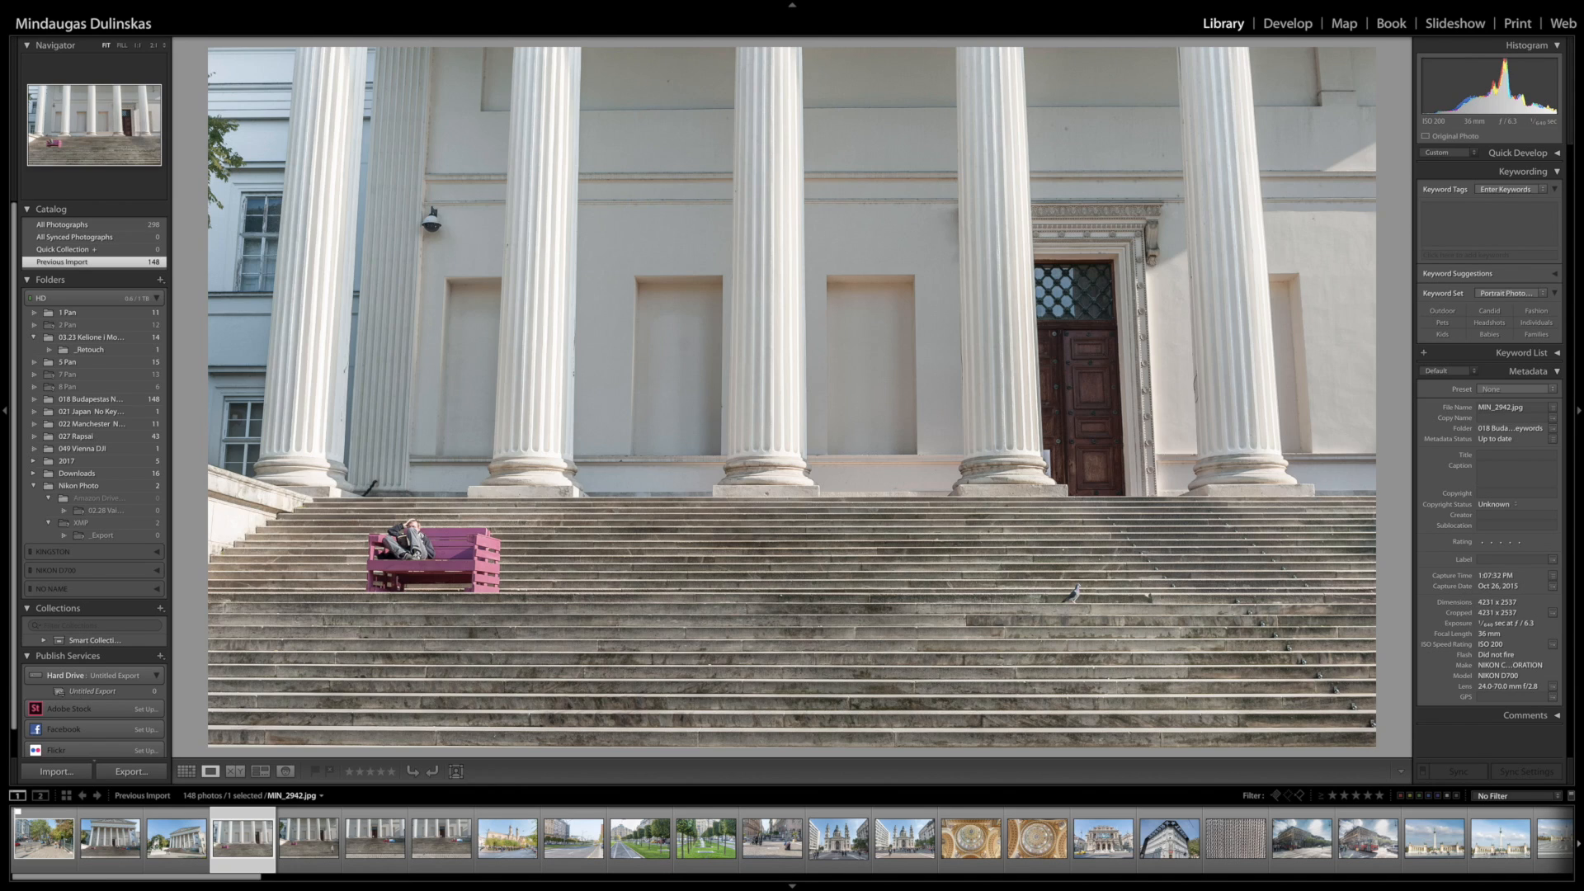
key(Right)
key(Right)
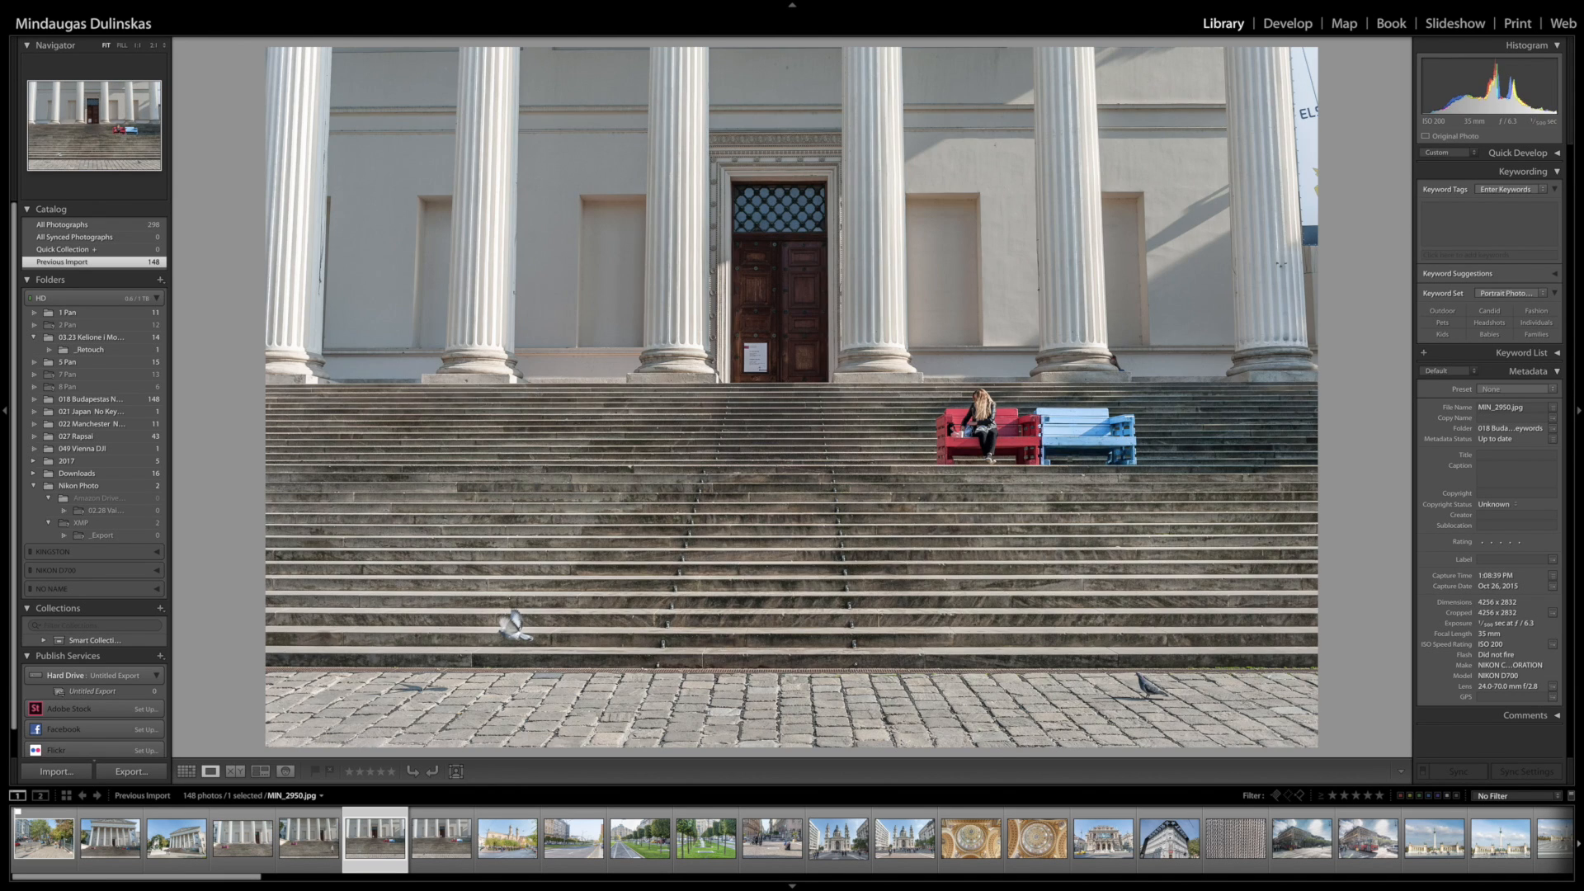
key(Right)
key(Left)
key(Left)
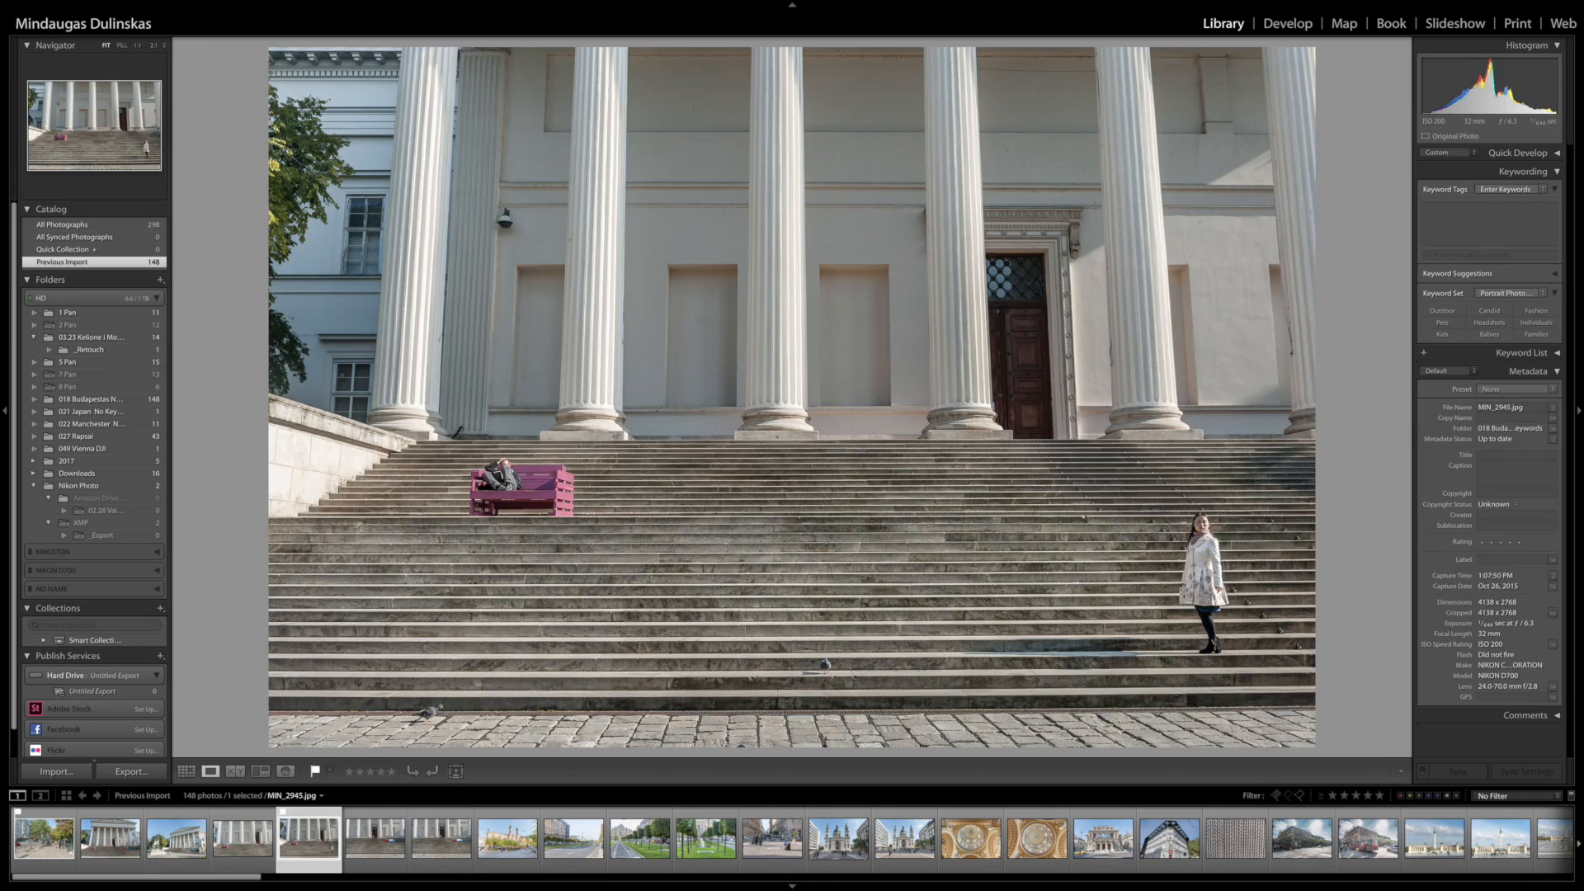
- Flag the twin-towered building photo MIN_2957.jpg and the tree-lined fountain photo MIN_2961.jpg as picks
key(Right)
key(Right)
key(Right)
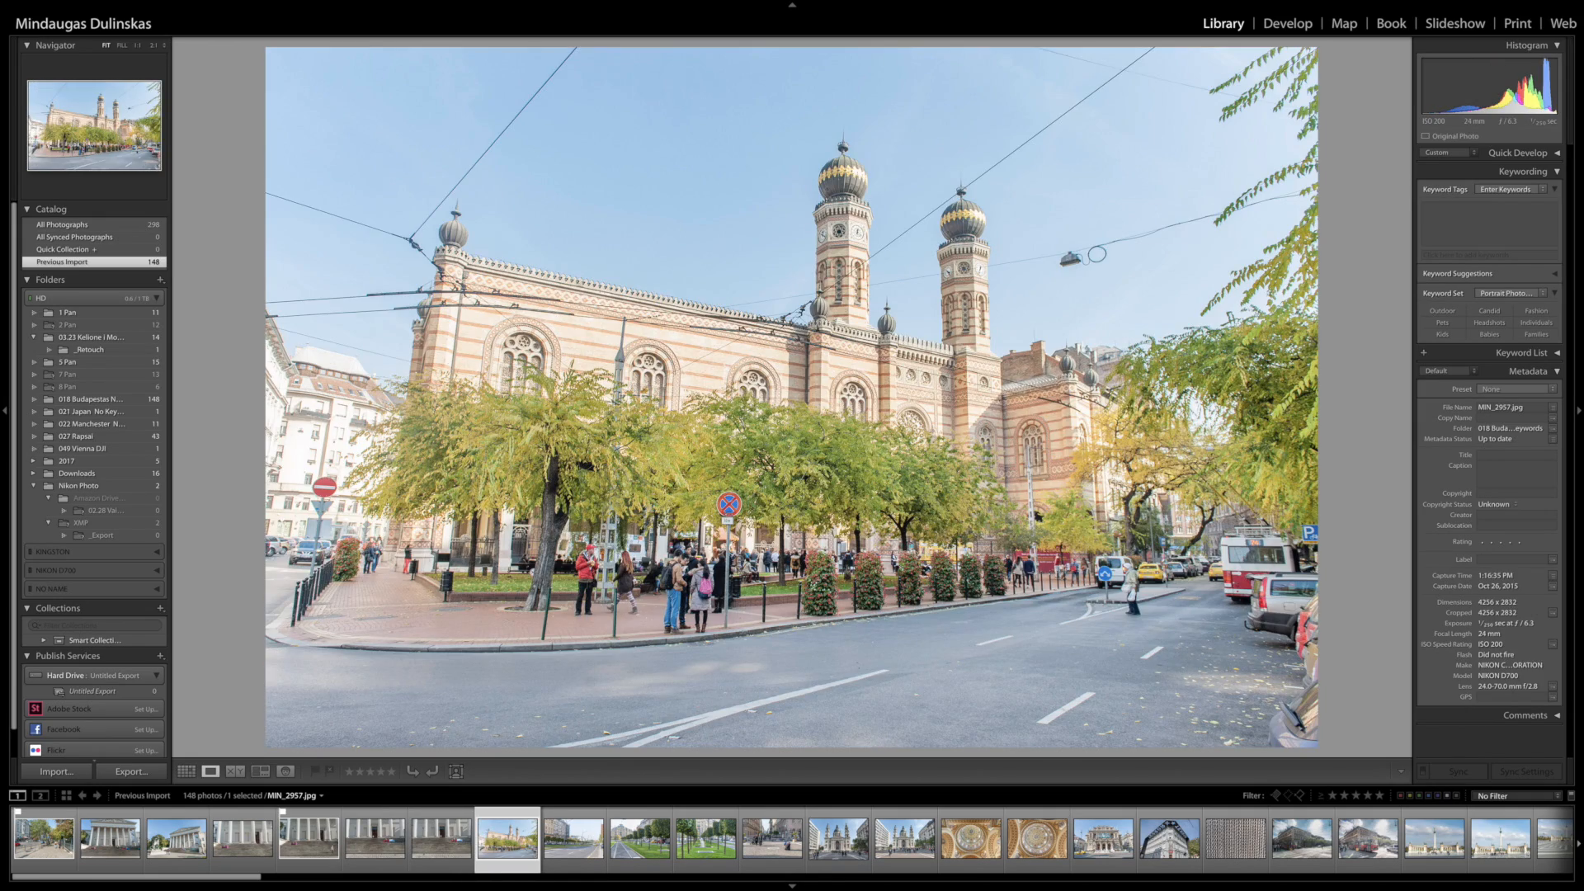
key(p)
key(Right)
key(Right)
key(Right)
key(Right)
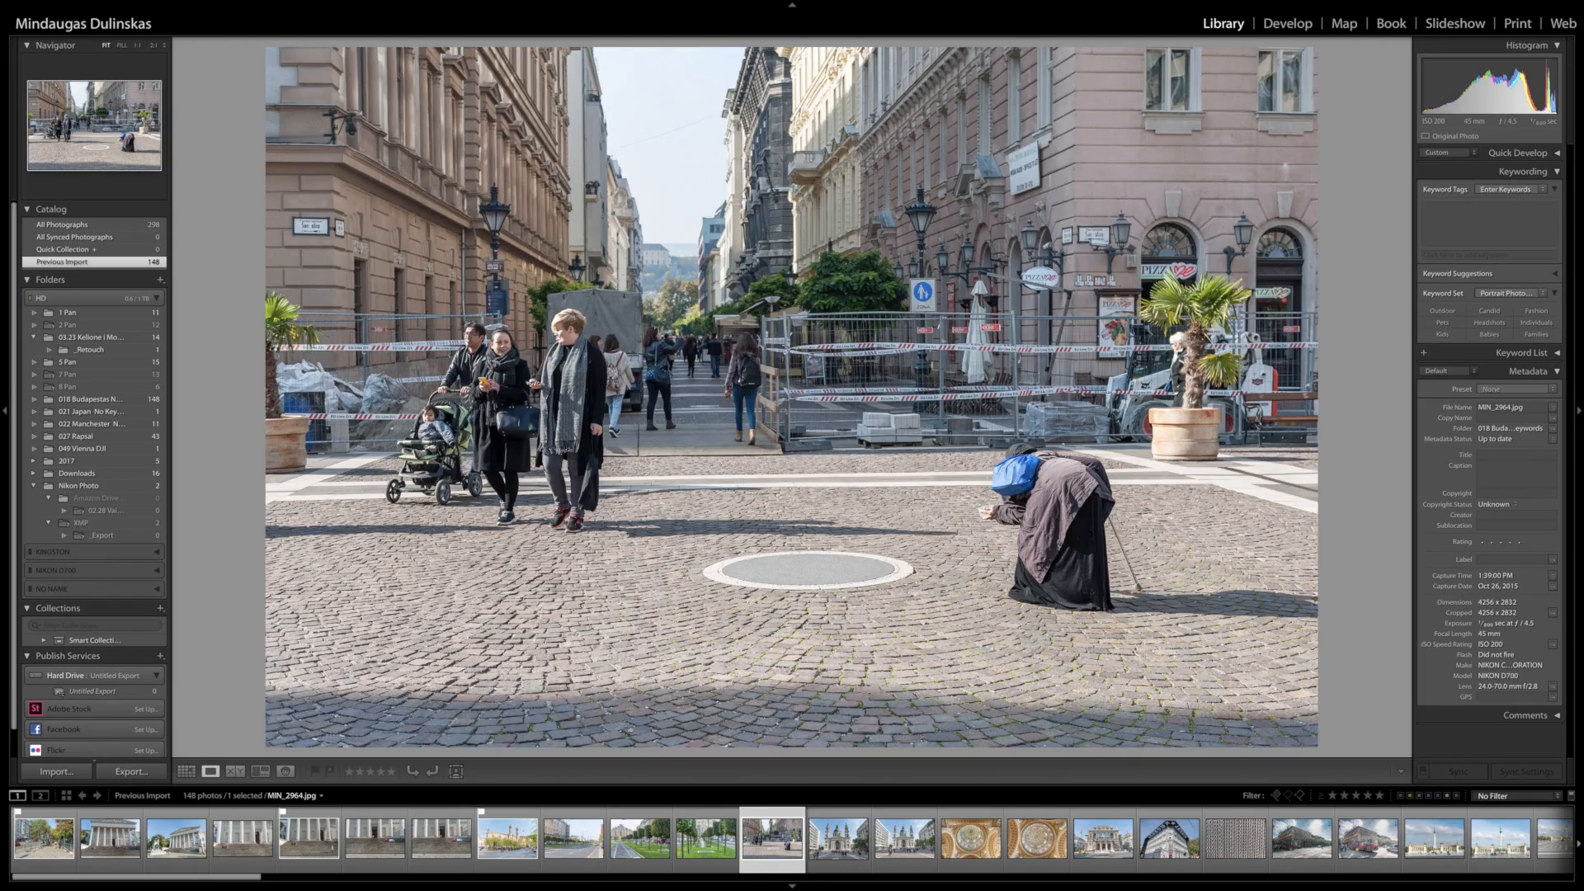
key(Left)
key(p)
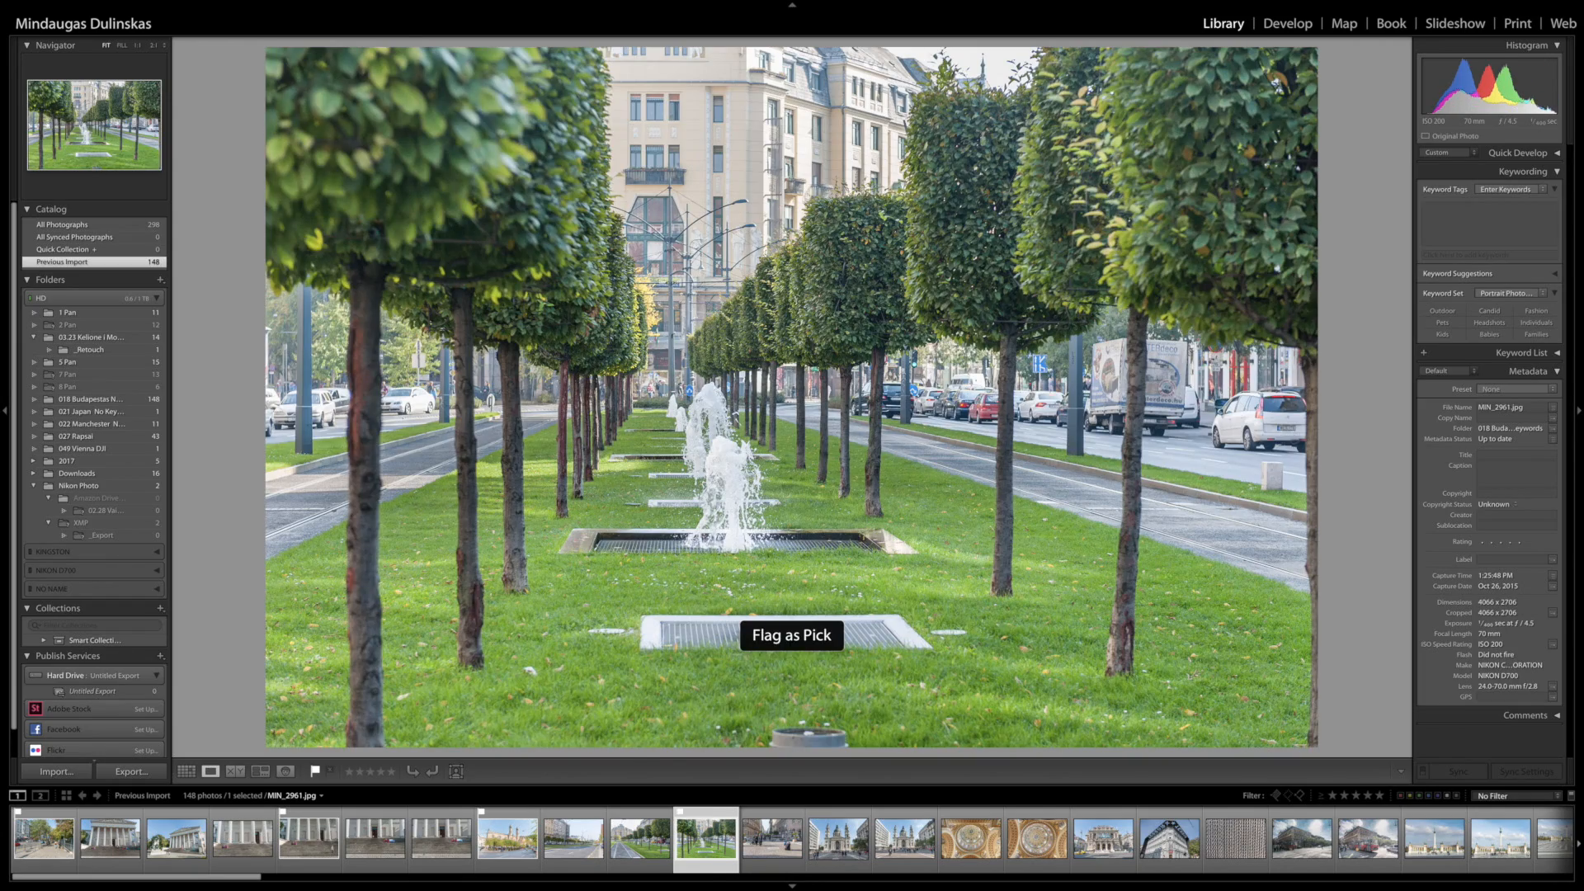
- Flag the church dome interior photo MIN_2970.jpg as a pick
key(Right)
key(Right)
key(Right)
key(Right)
key(Right)
key(p)
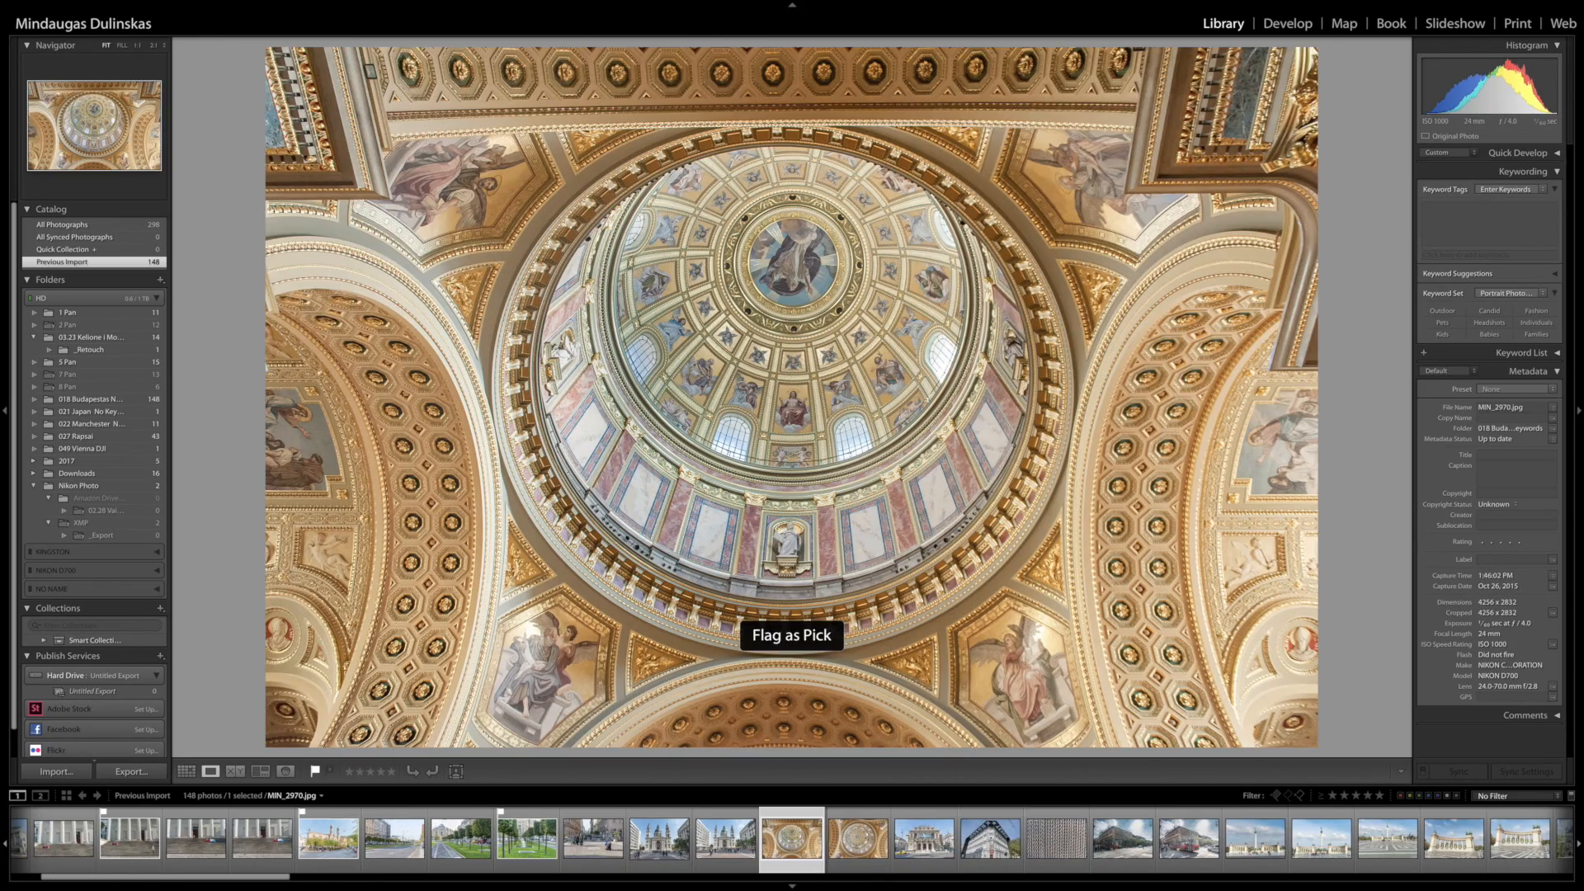
- Advance past the street and building shots and flag the monument column photo MIN_2994.jpg as a pick
key(Right)
key(Right)
key(Right)
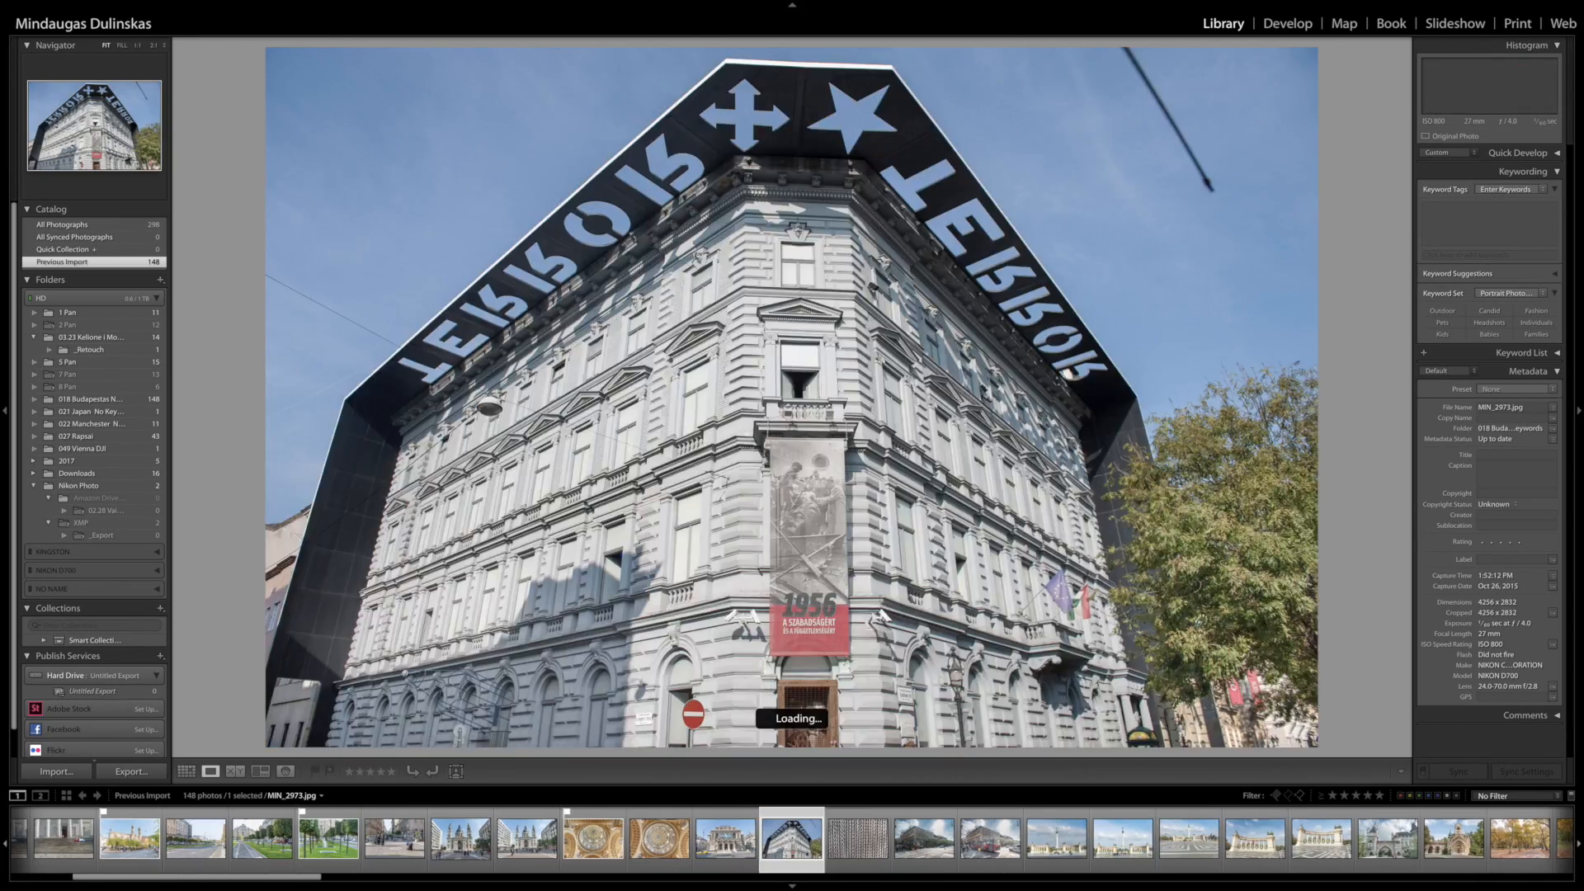
key(Right)
key(Right)
key(Right)
key(Right)
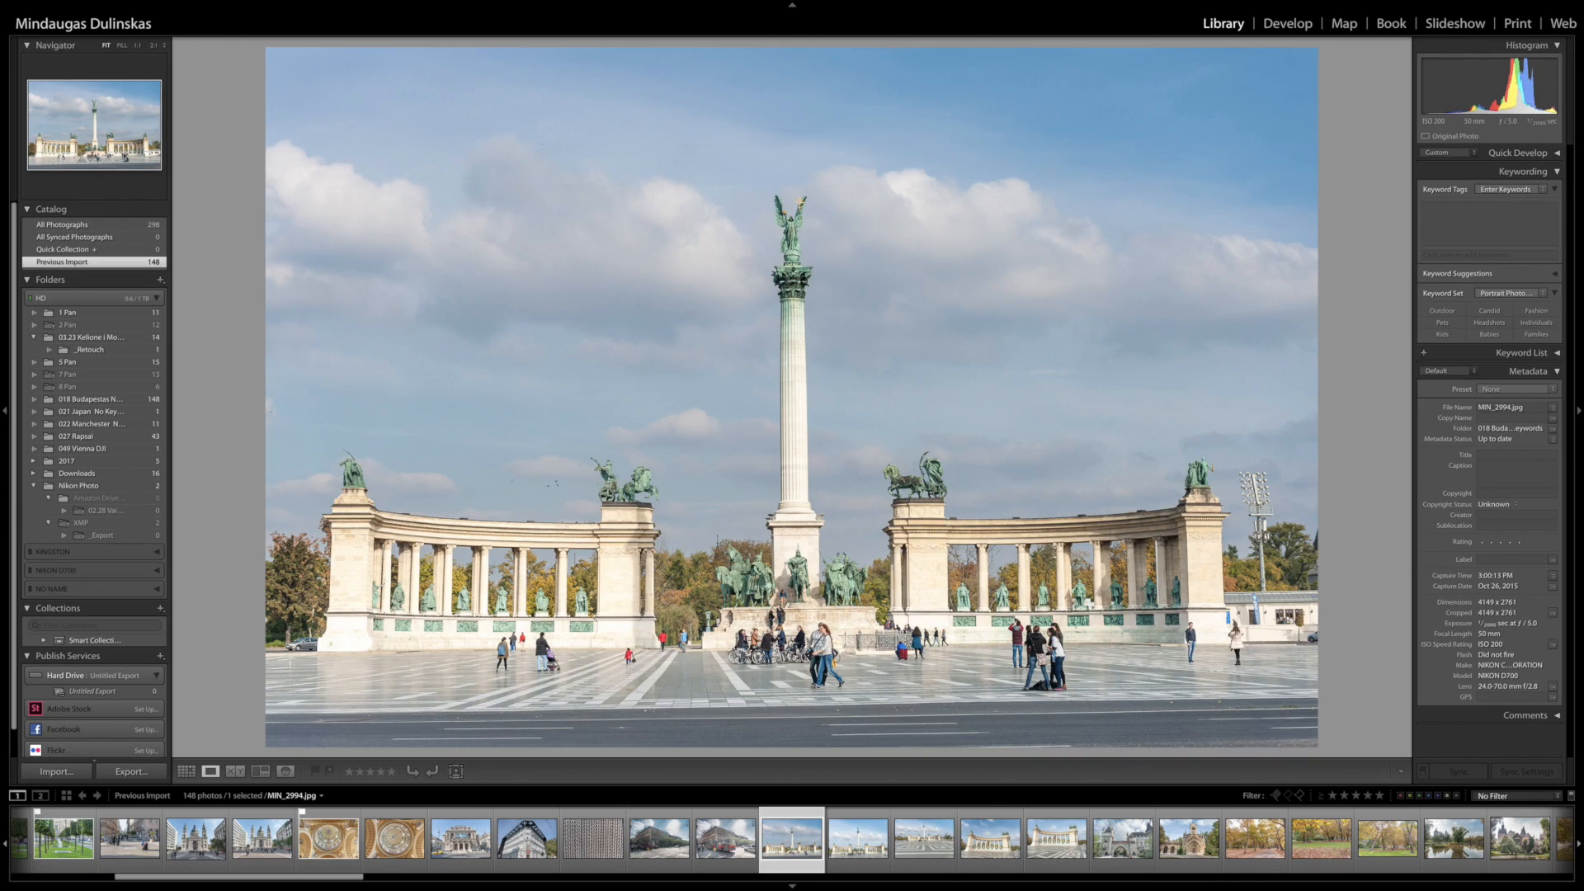
key(p)
- Review the remaining square shots and flag the castle gate photo MIN_3001.jpg as a pick
key(Right)
key(Right)
key(Right)
key(Right)
key(Right)
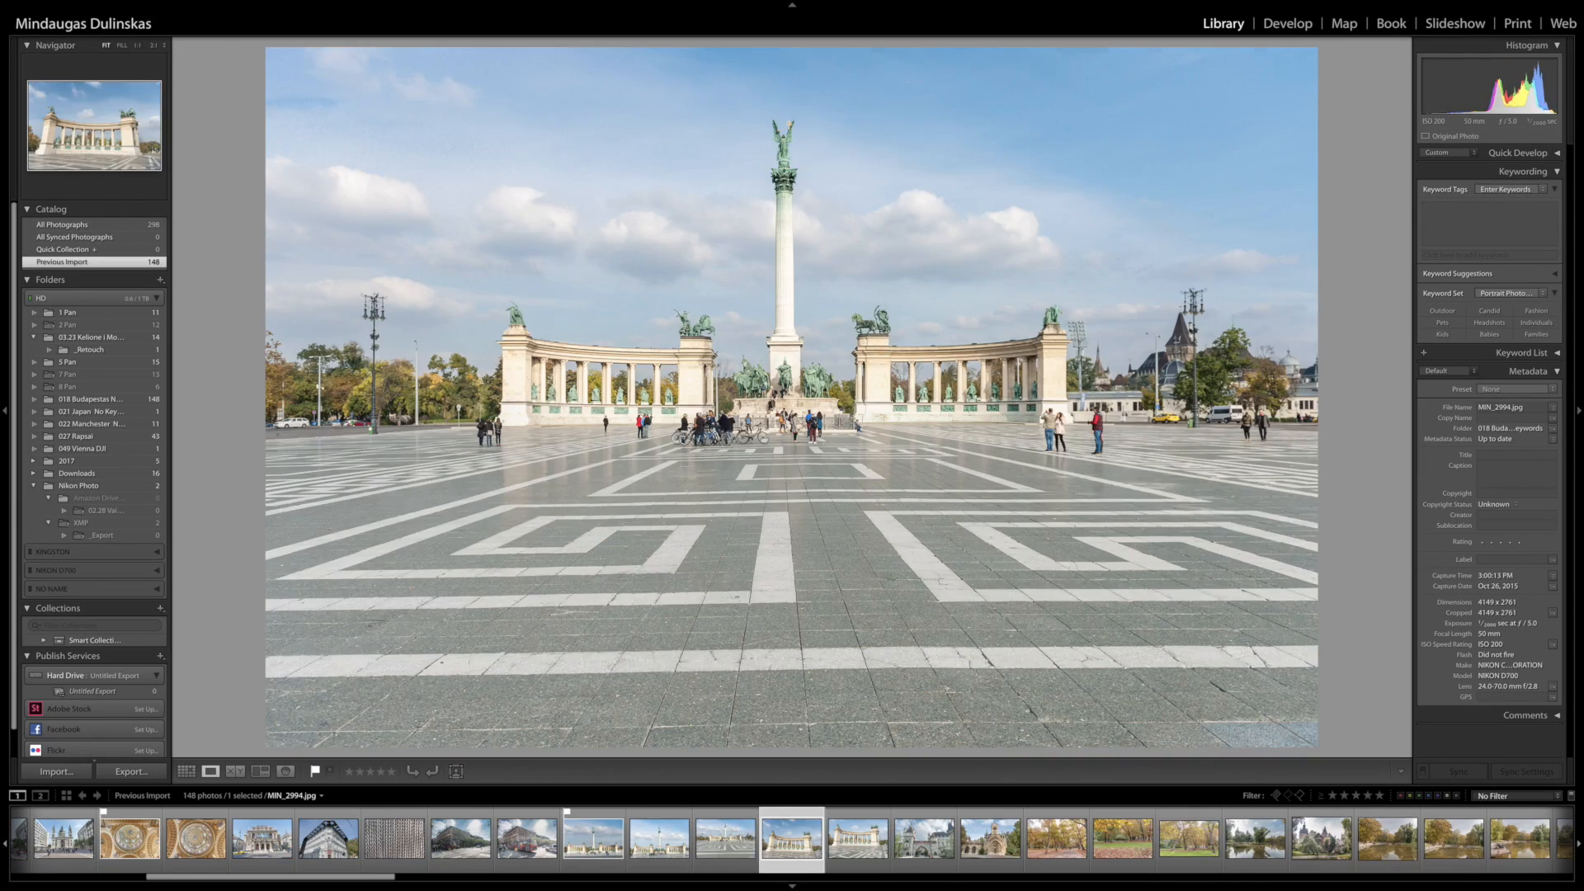
key(Right)
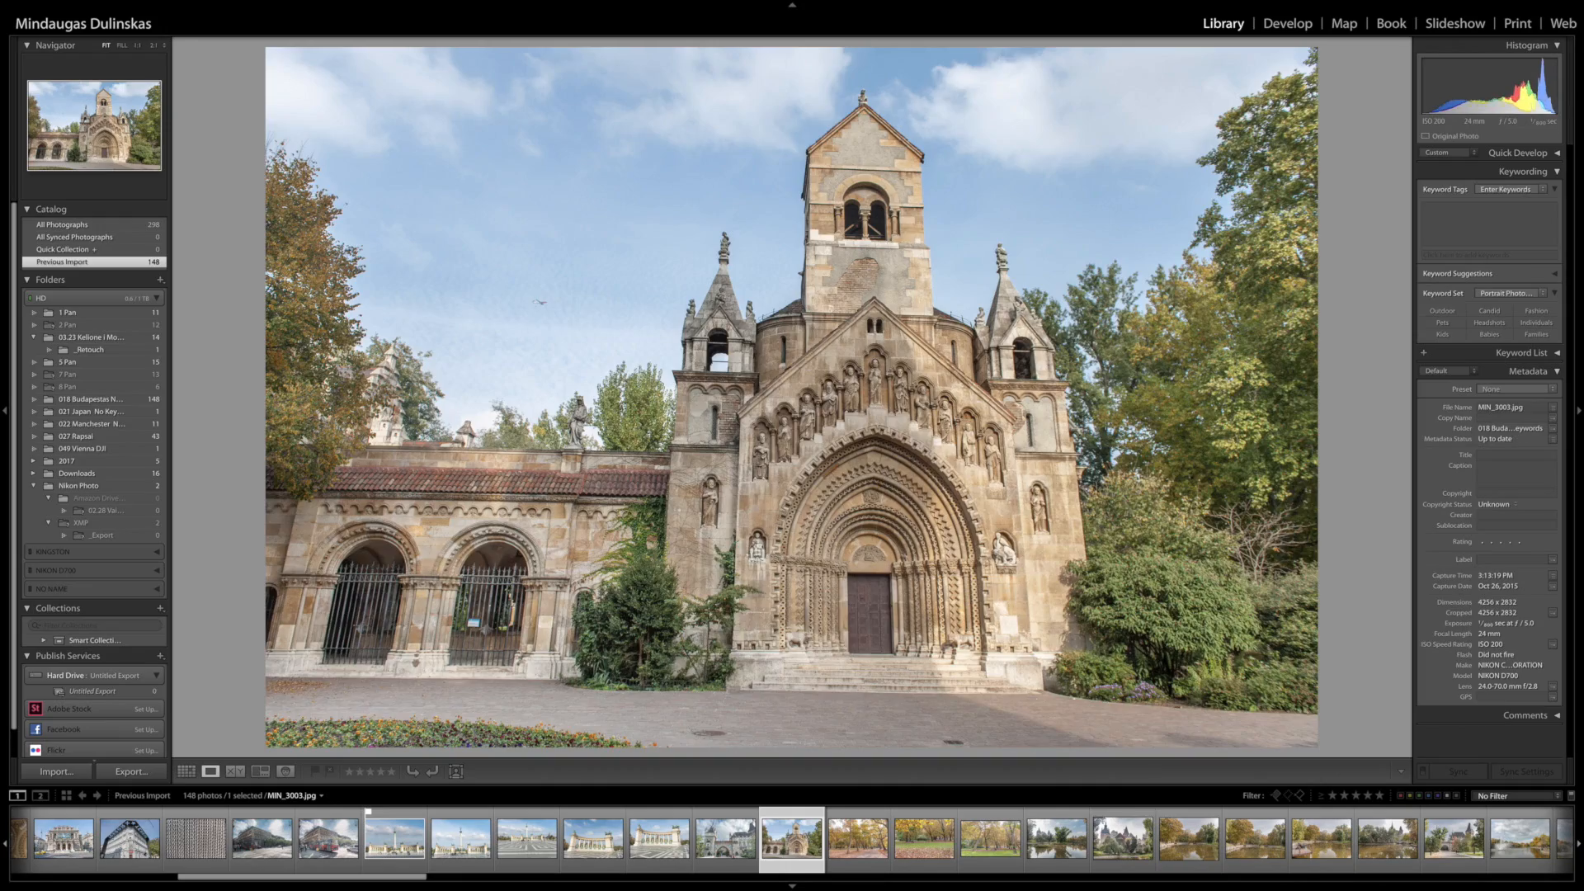
key(Left)
key(p)
- Flag the autumn park photos MIN_3006.jpg and MIN_3007.jpg as picks
key(Right)
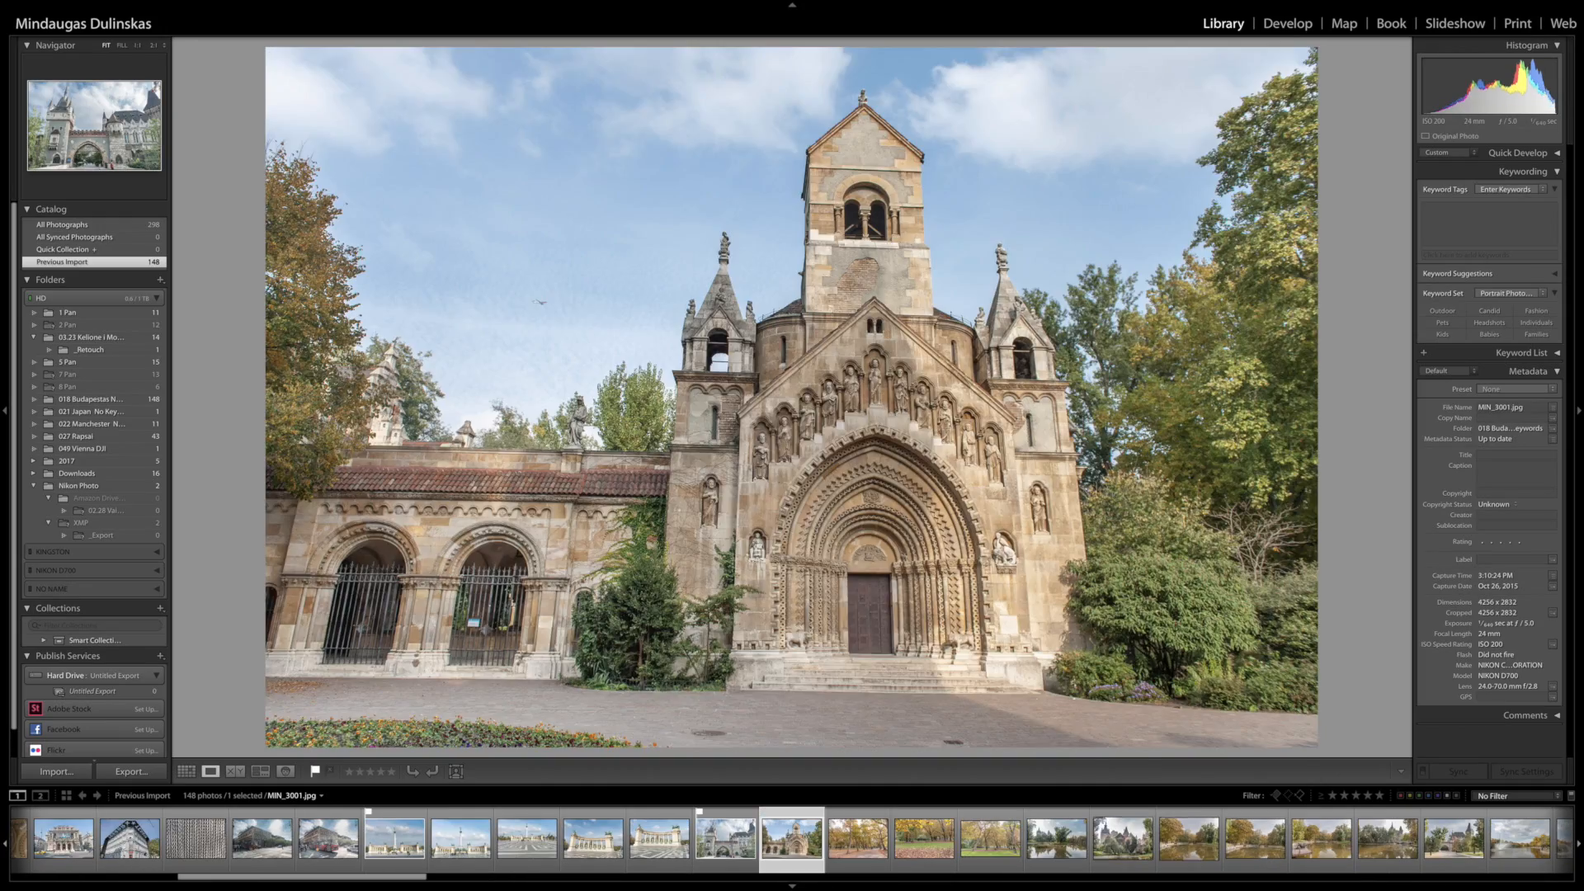
key(Right)
key(p)
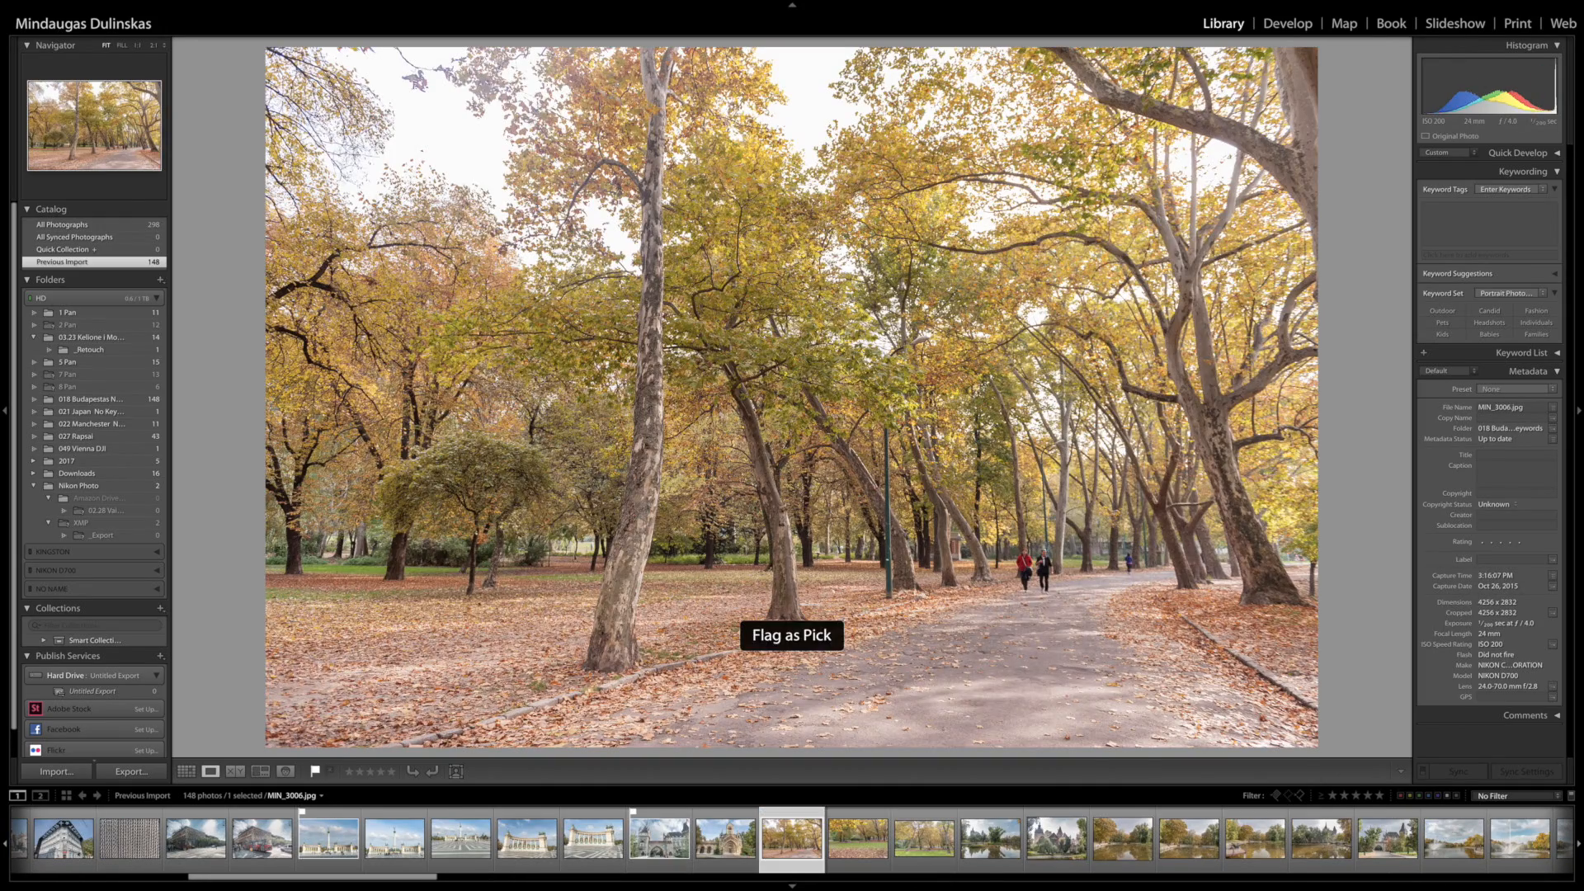
key(Right)
key(Right)
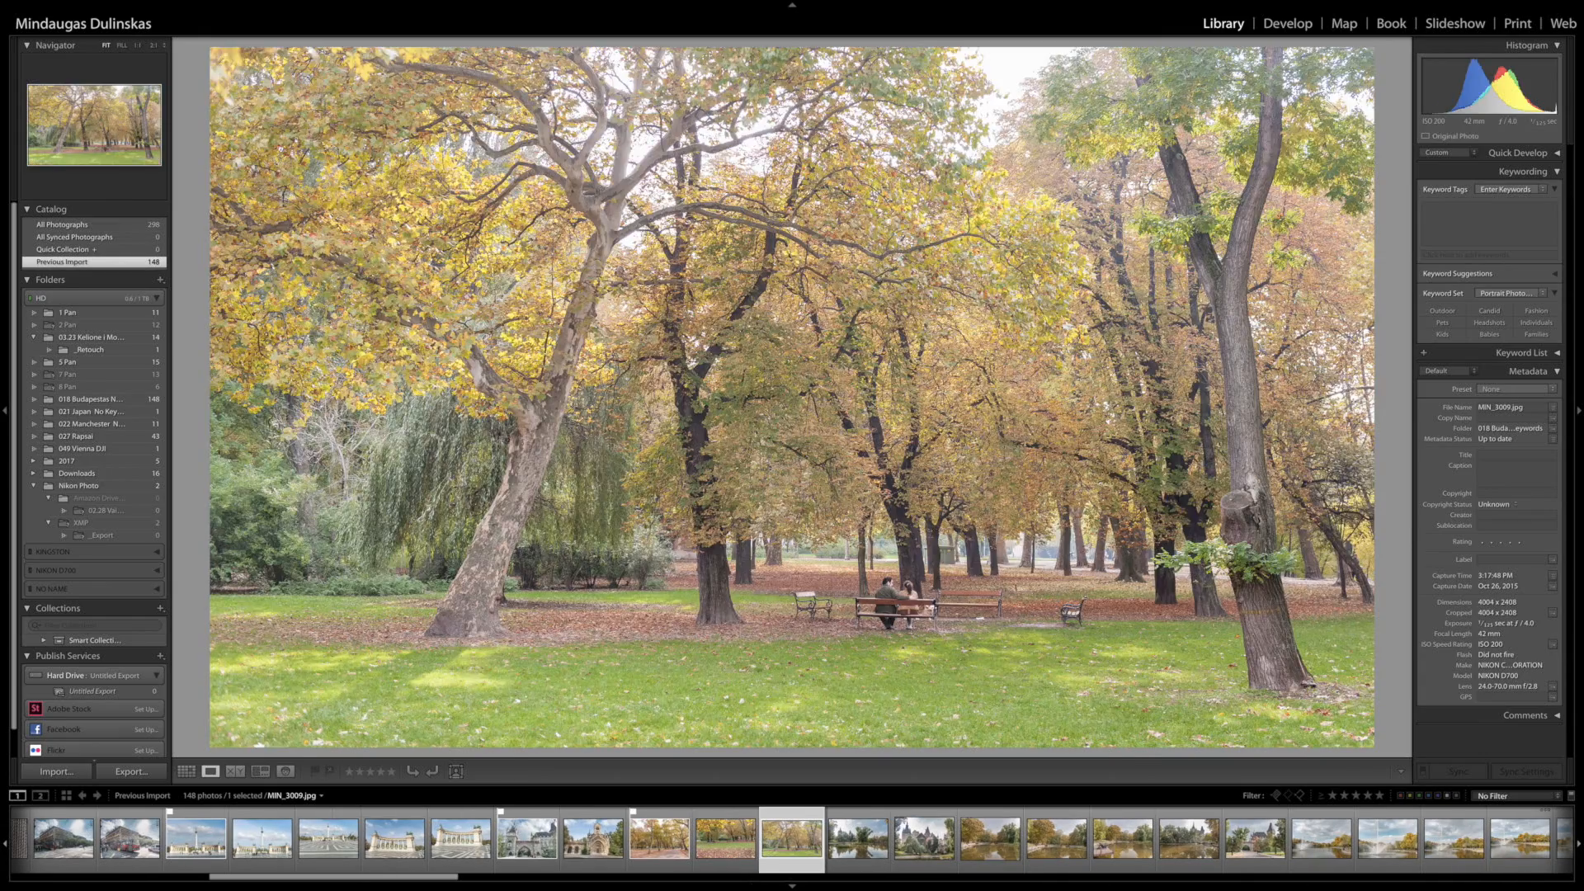
key(Left)
key(p)
- Compare the castle-by-the-lake shots and flag MIN_3020.jpg as a pick
key(Right)
key(Right)
key(Right)
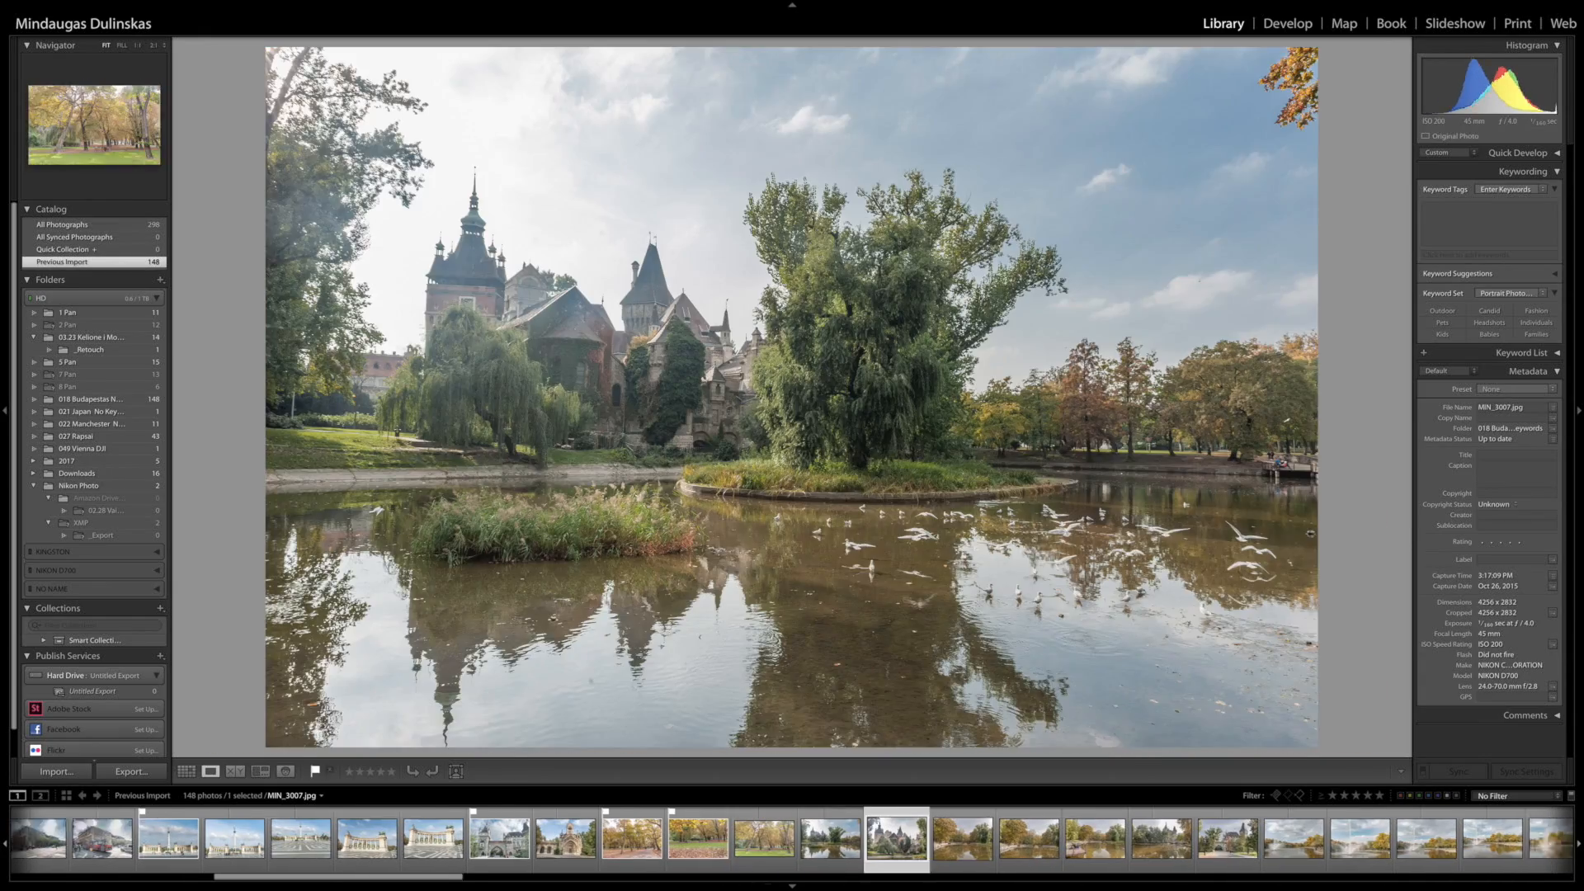
key(Left)
key(Right)
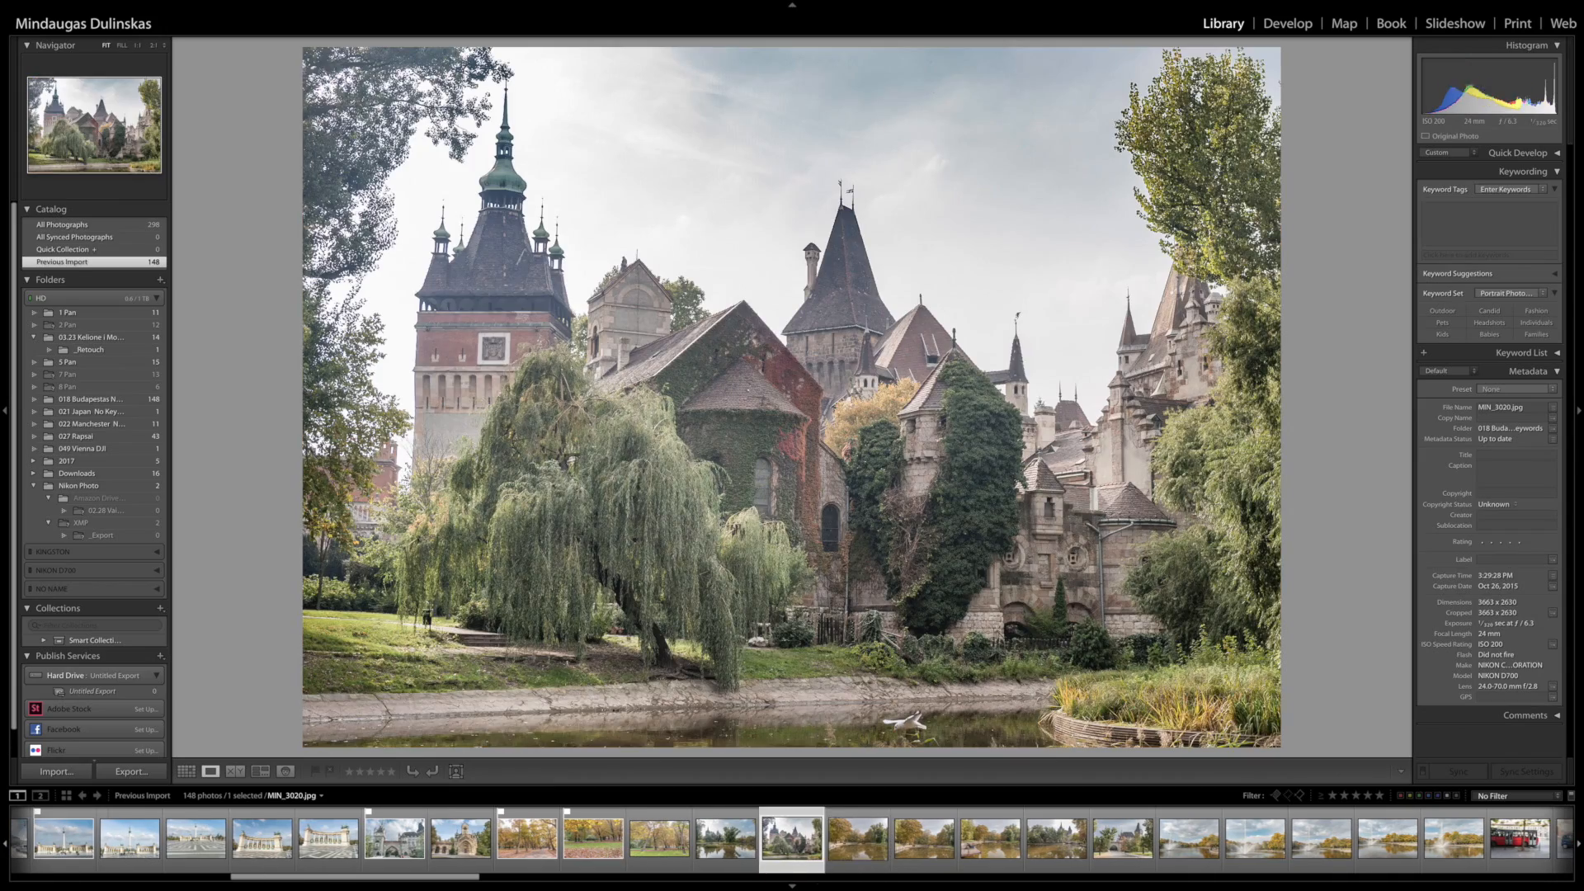
key(p)
- Skip the pond reflection shots and flag the park road photo with the arched gate, MIN_3027.jpg, as a pick
key(Right)
key(Right)
key(Right)
key(Right)
key(Right)
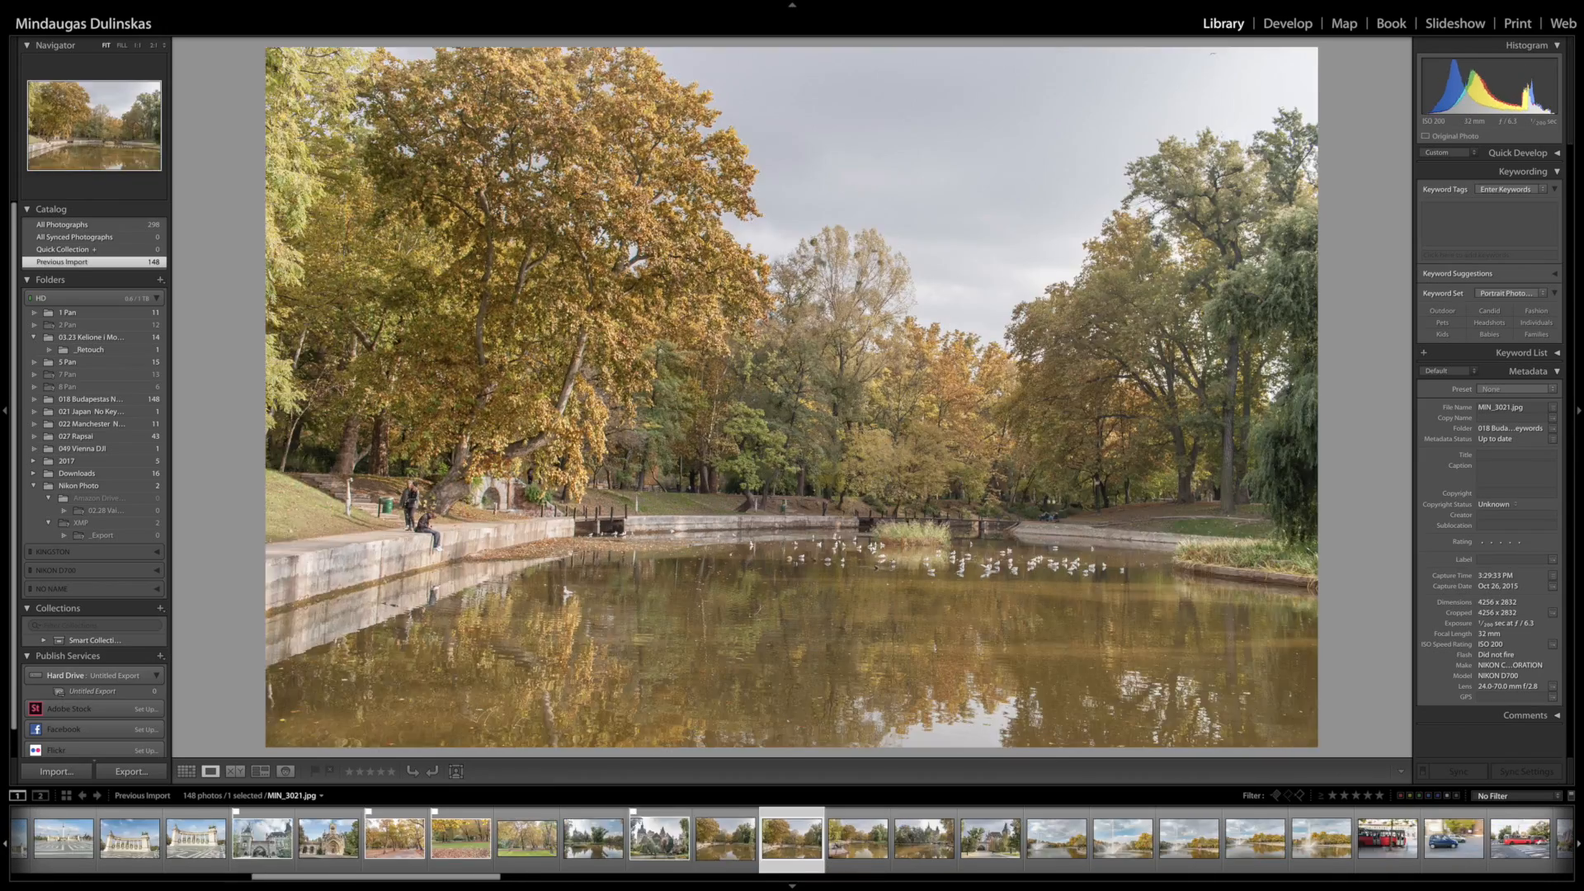
key(p)
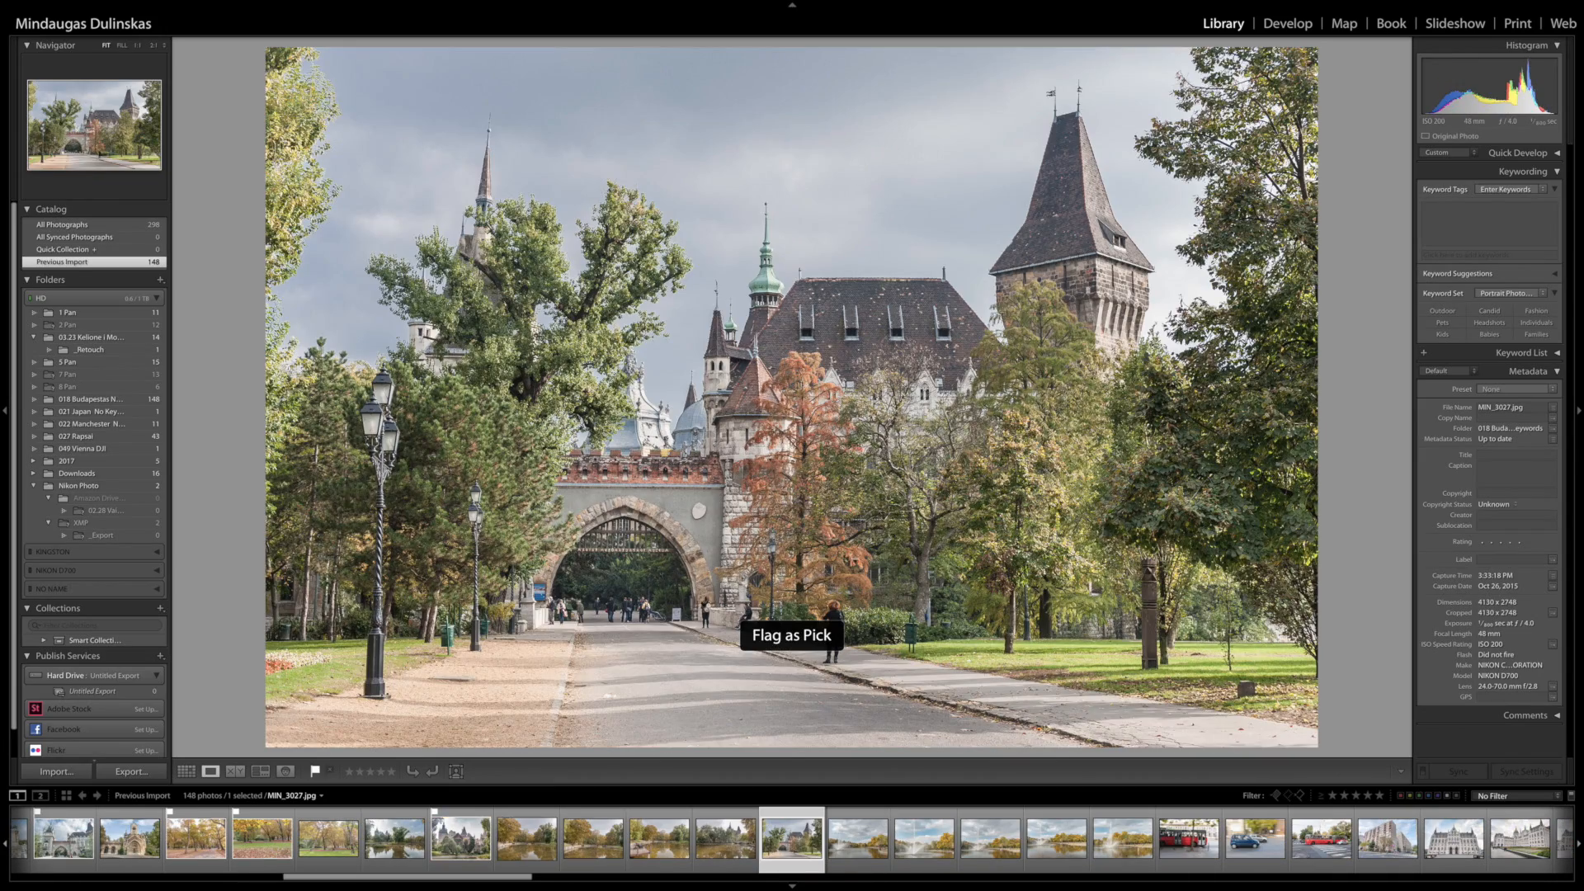
- Compare the lake fountain shots and flag MIN_3030.jpg as a pick
key(Right)
key(Right)
key(Right)
key(Right)
key(Left)
key(p)
- Move on past the other lake shots and flag the red bus photo MIN_3039.jpg as a pick
key(Right)
key(Right)
key(Right)
key(Right)
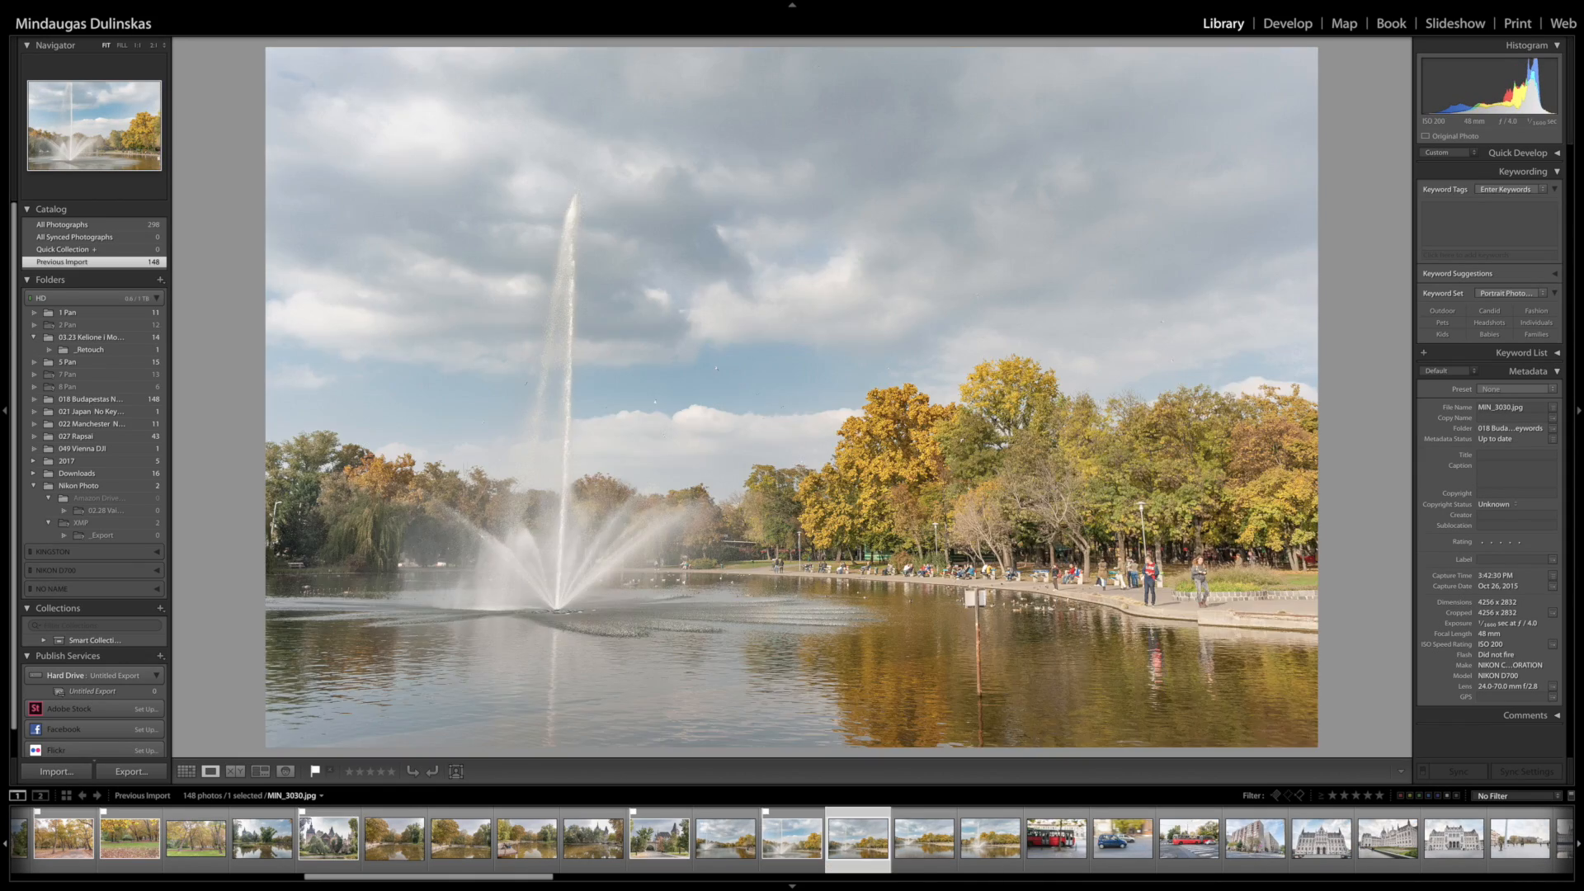
key(Right)
key(Left)
key(p)
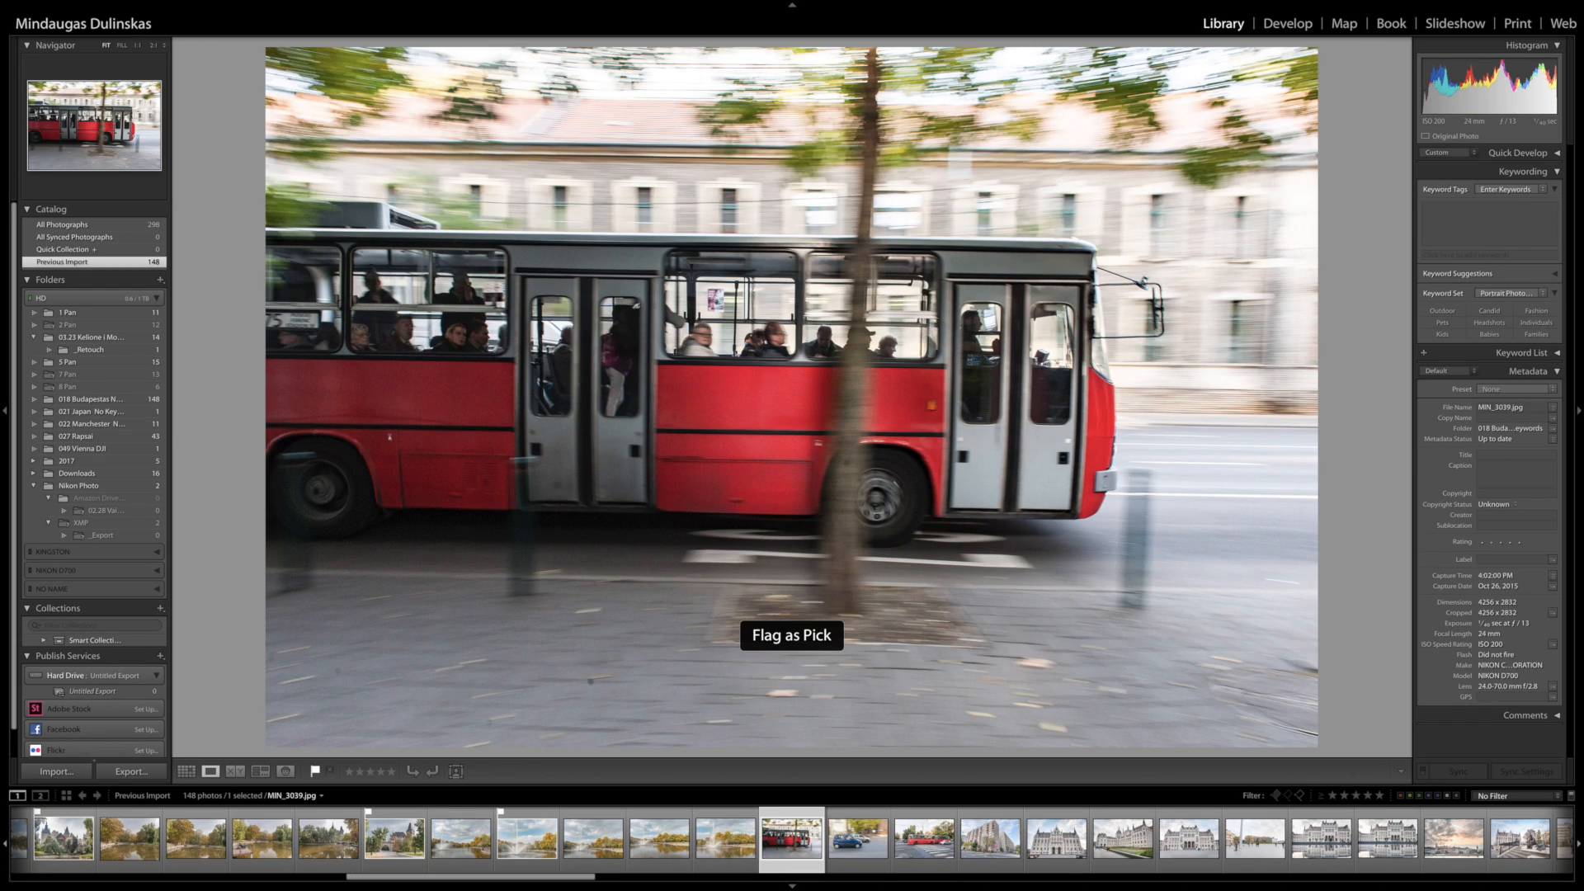
- Review the parliament building shots and flag the frontal facade photo MIN_3064.jpg as a pick
key(Right)
key(Right)
key(Right)
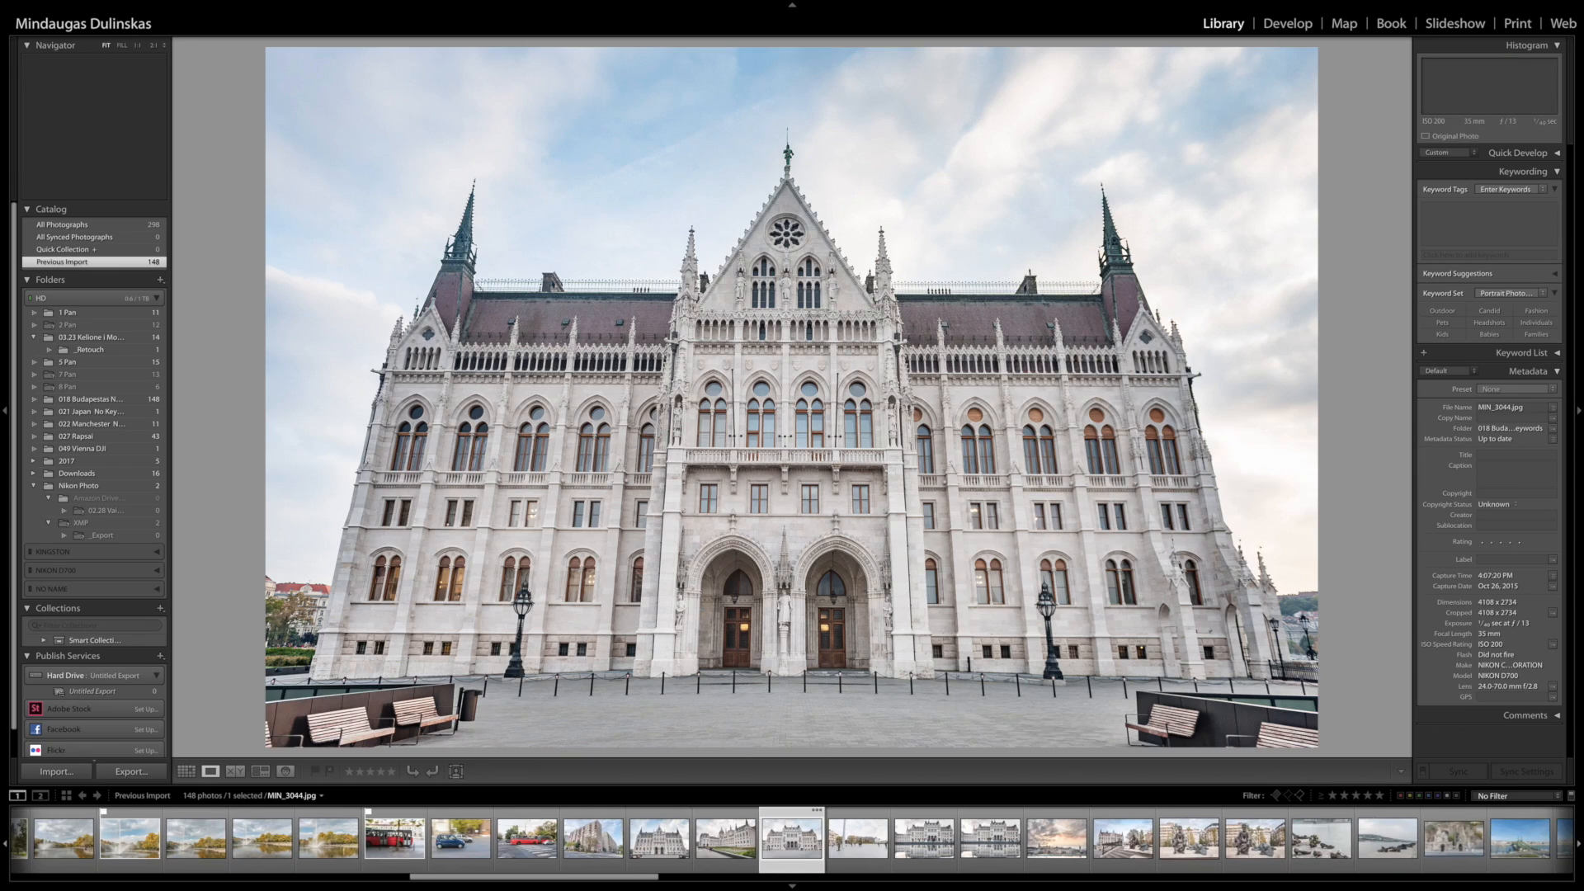
key(Right)
key(Right)
key(p)
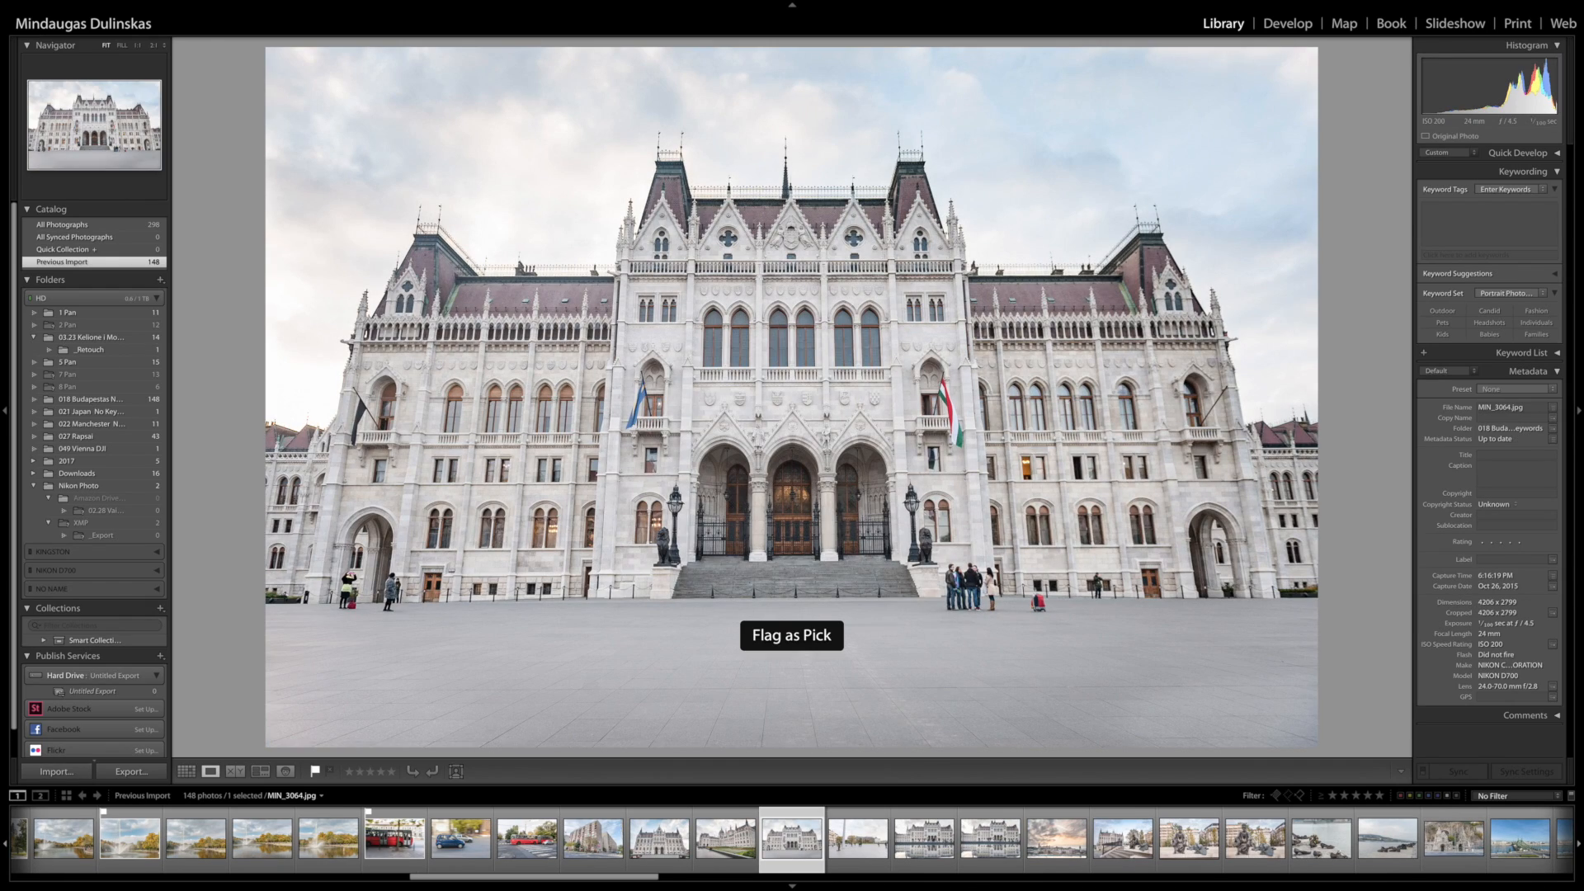
- Flag MIN_3077.jpg, the seated statue beside the parliament steps, as a pick
key(Right)
key(Right)
key(Right)
key(Right)
key(Right)
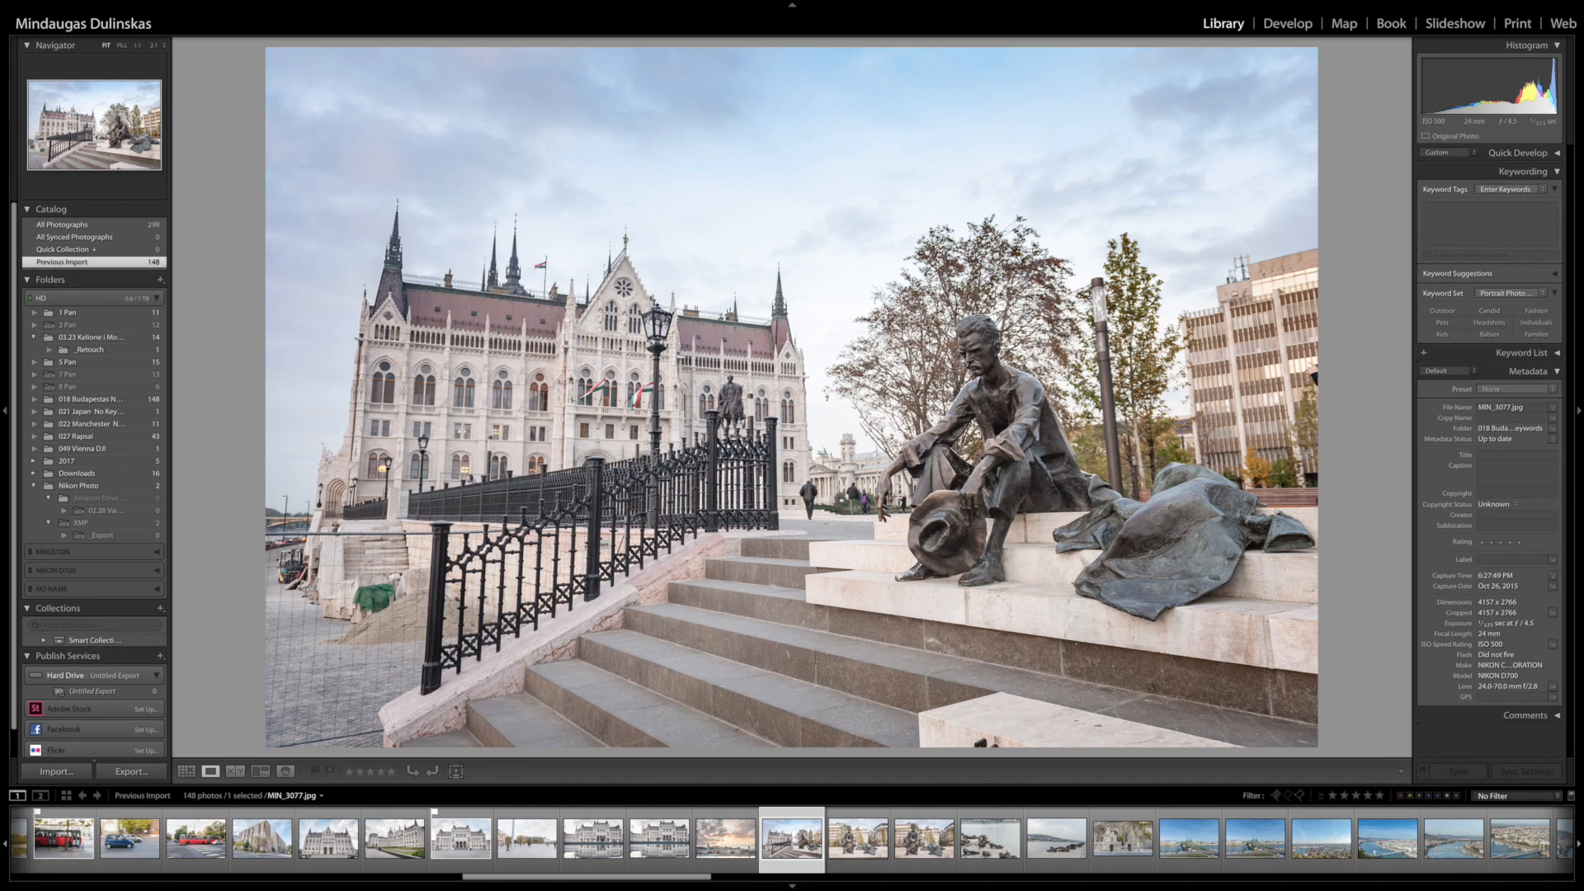
key(p)
- Return to the grid and filter the photos to show only the flagged picks
key(g)
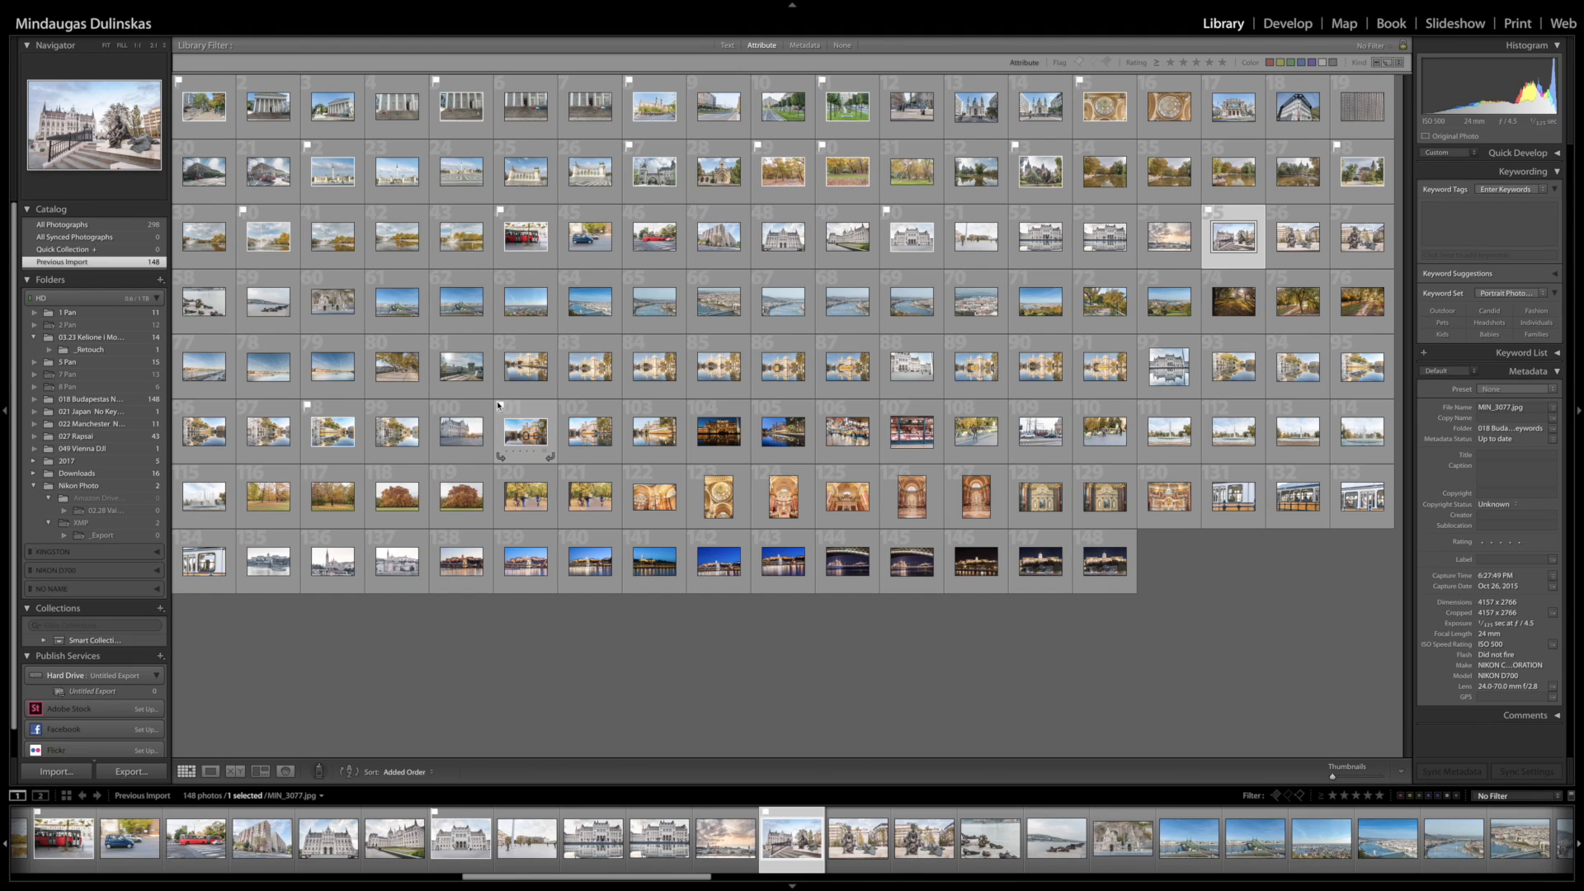
click(1276, 796)
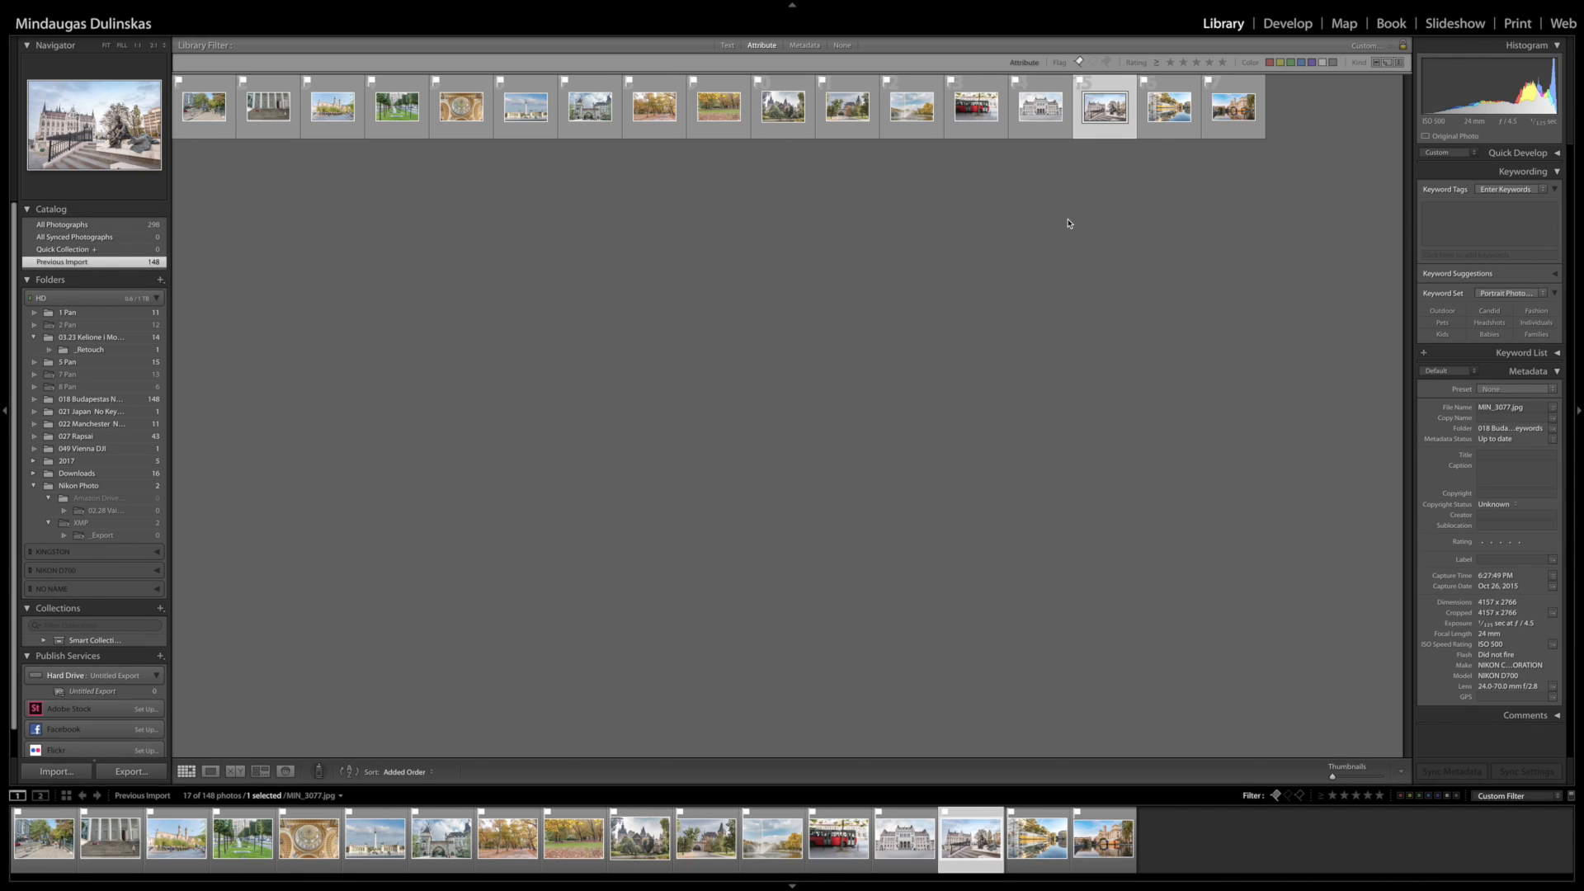
- Remove the flags from all the filtered photos and turn off the pick-flag filter
key(ctrl+a)
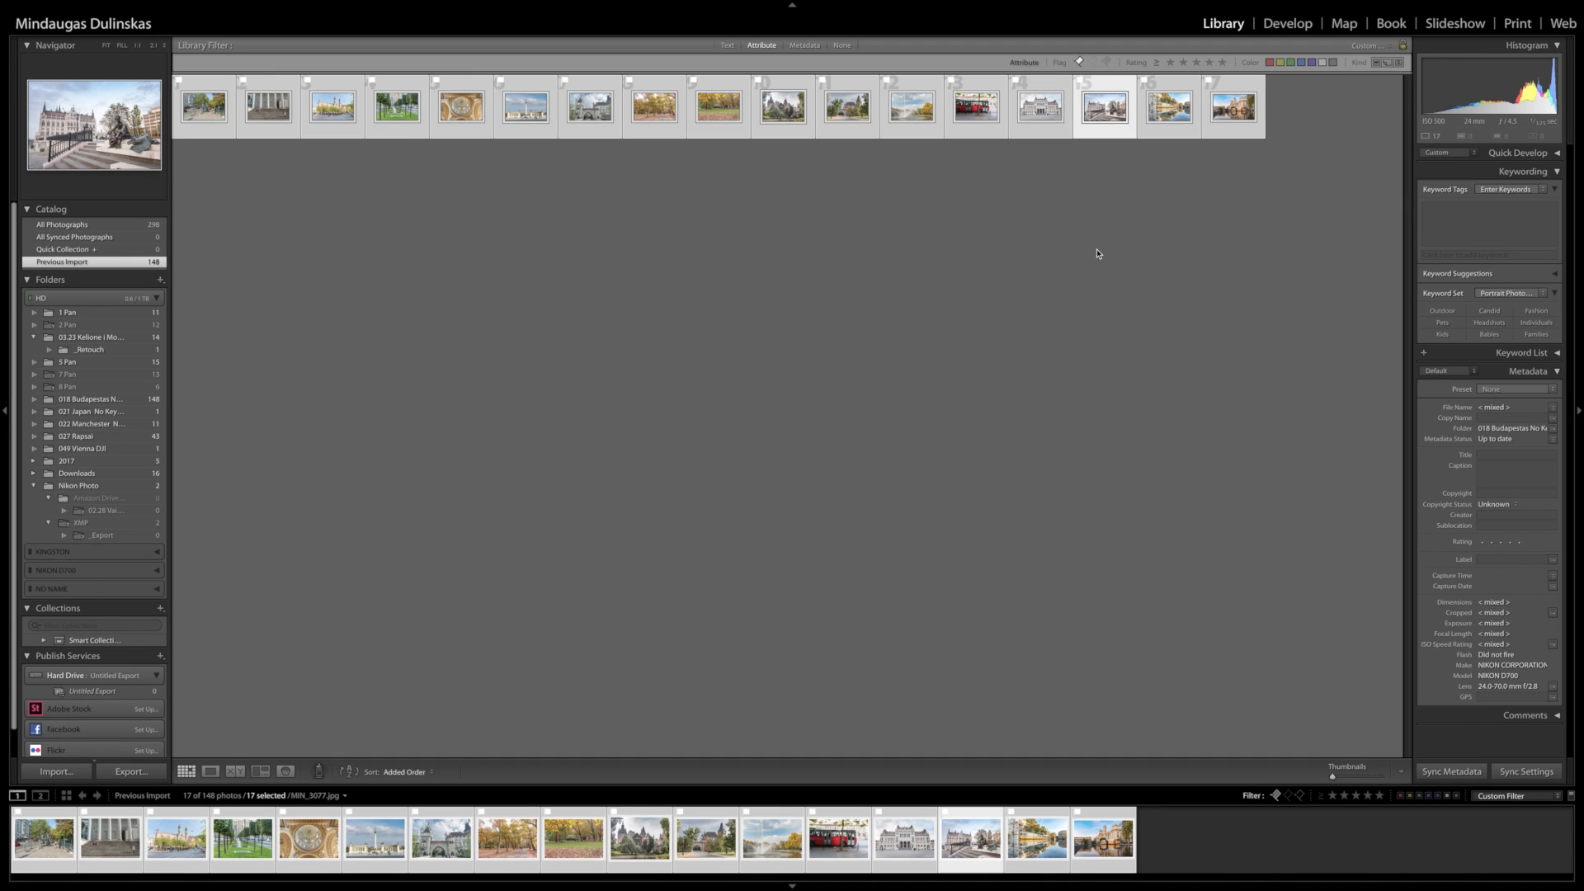
key(u)
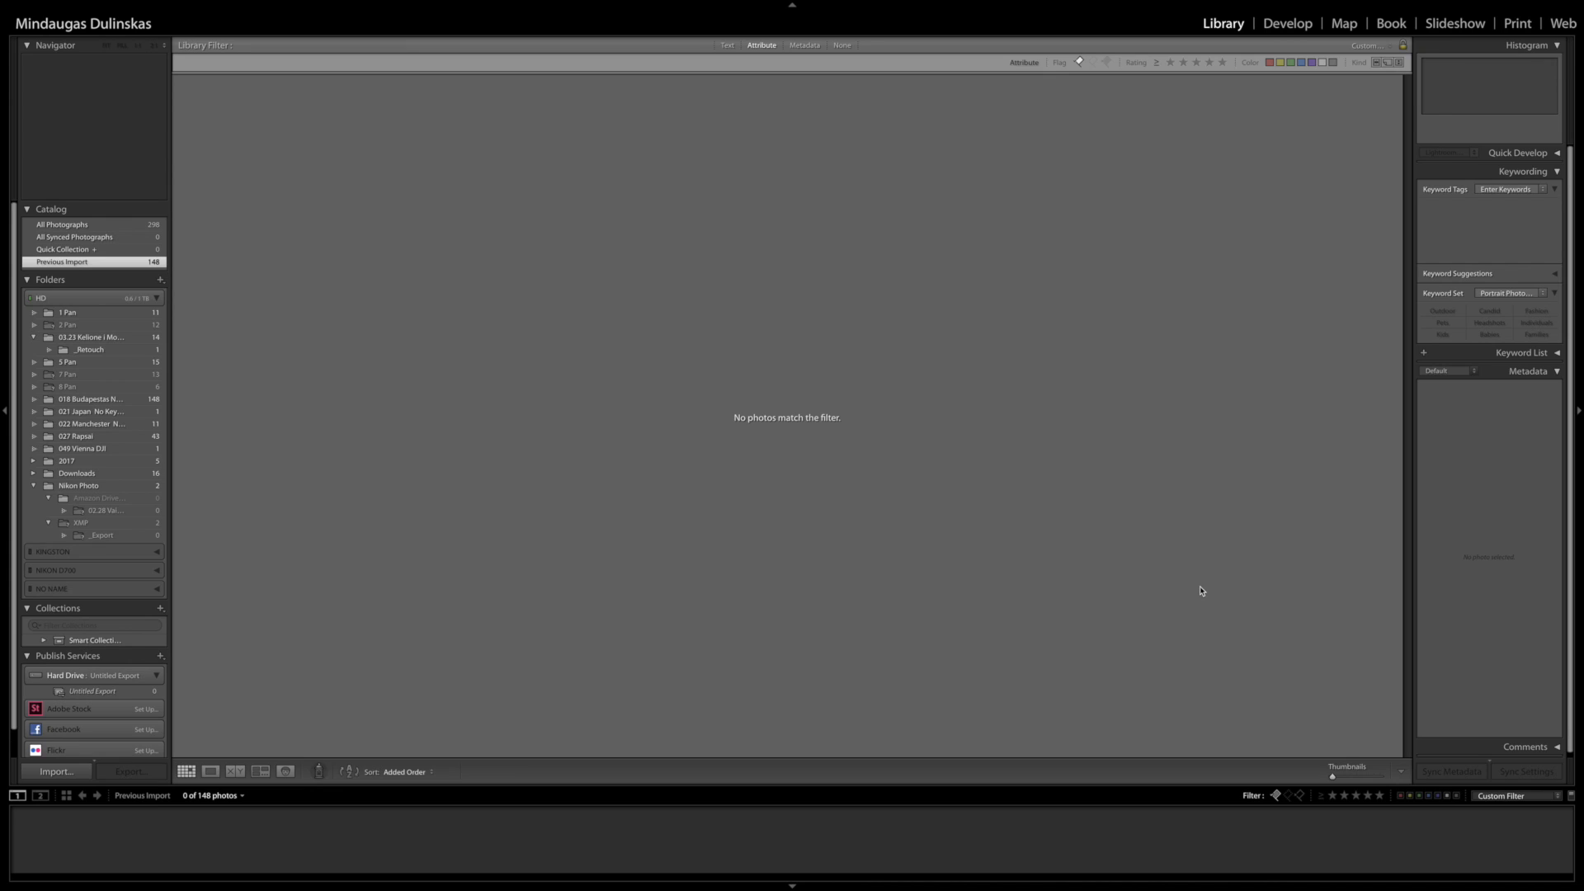
click(1276, 795)
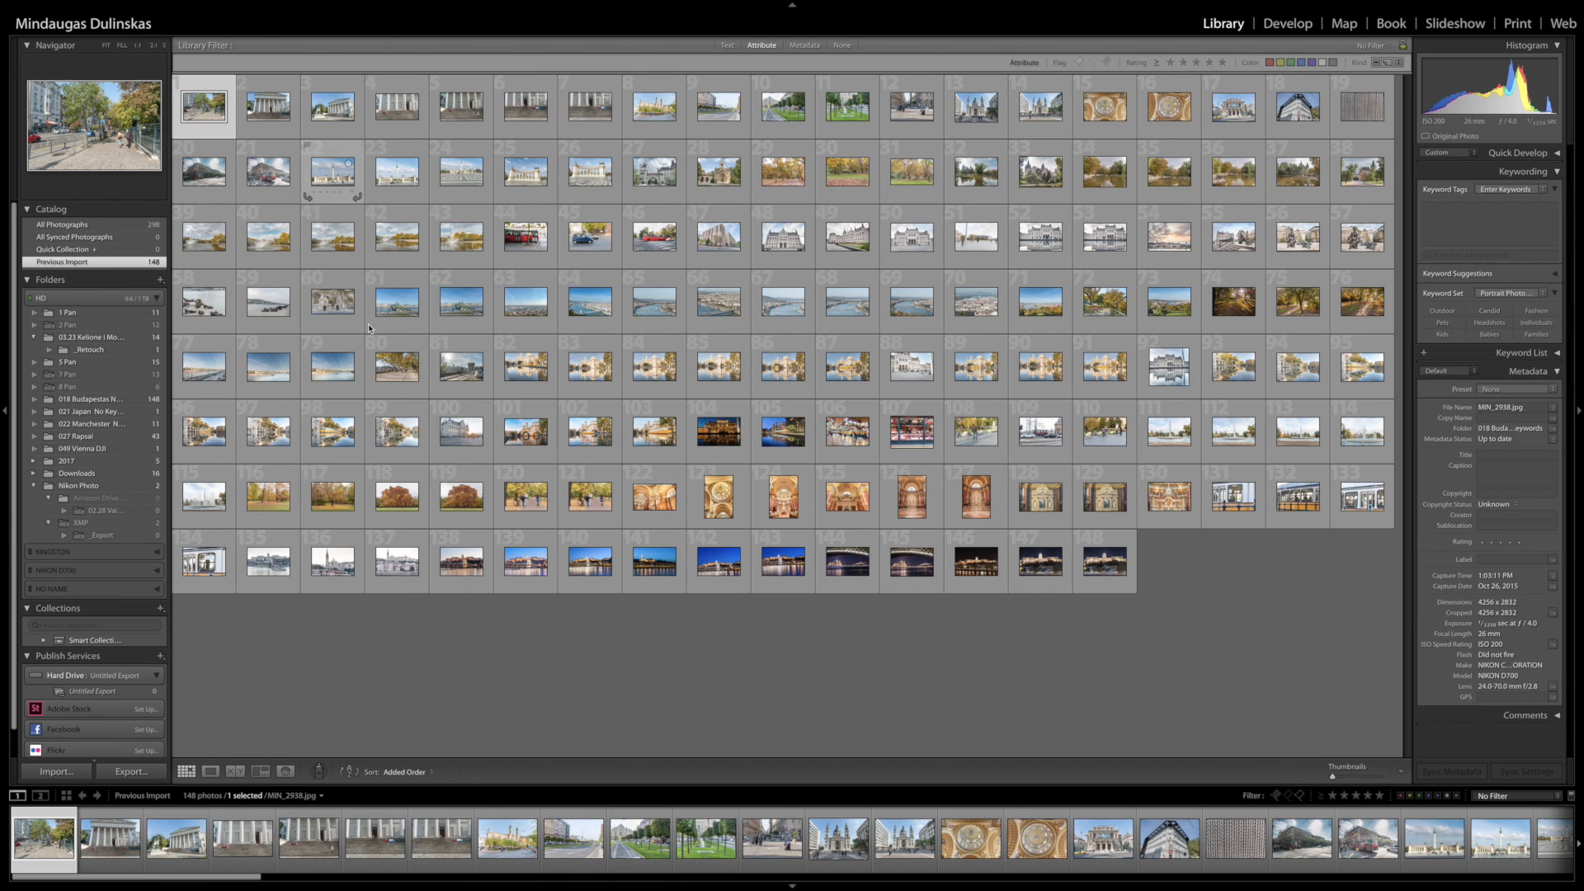
- Open the columned museum facade MIN_2939.jpg, rate it 3 stars, and rate the purple-bench steps photo MIN_2942.jpg 4 stars
double_click(267, 110)
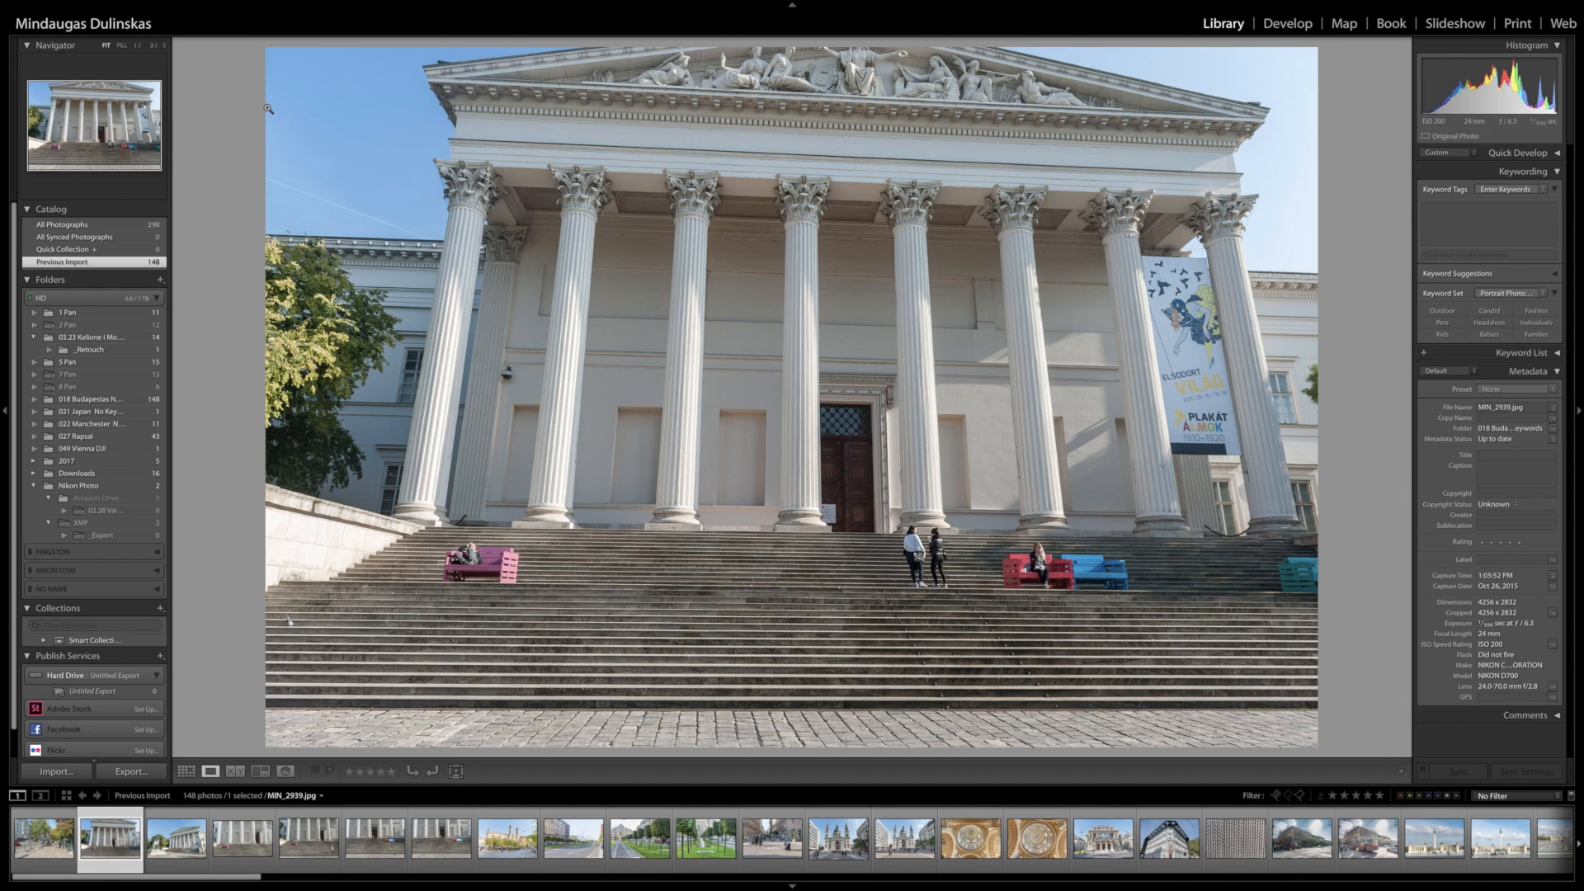
key(3)
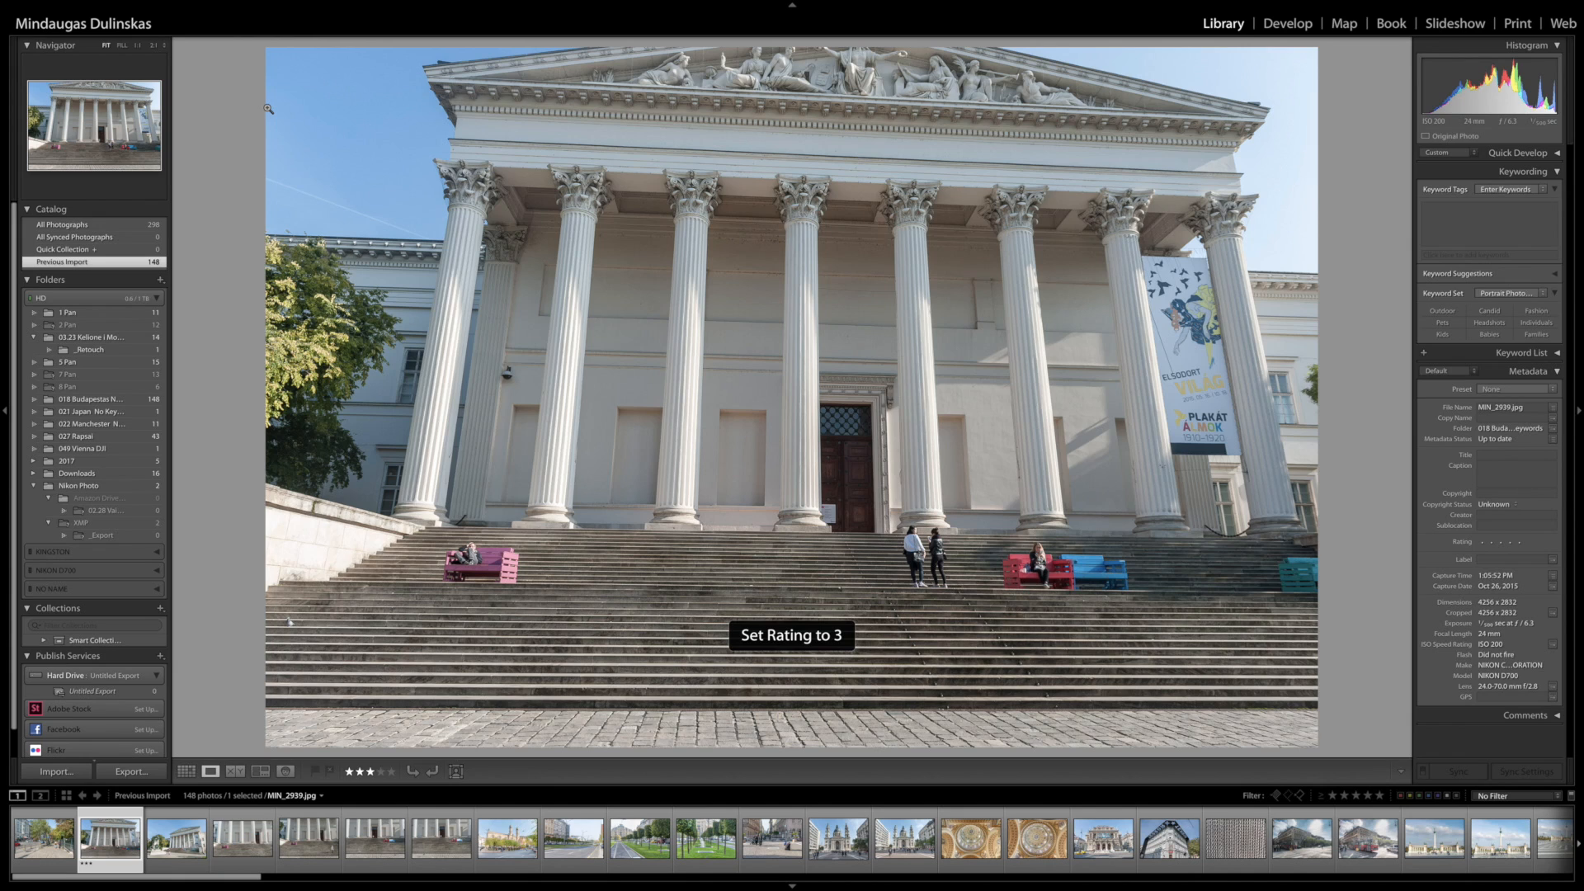
key(Right)
key(Right)
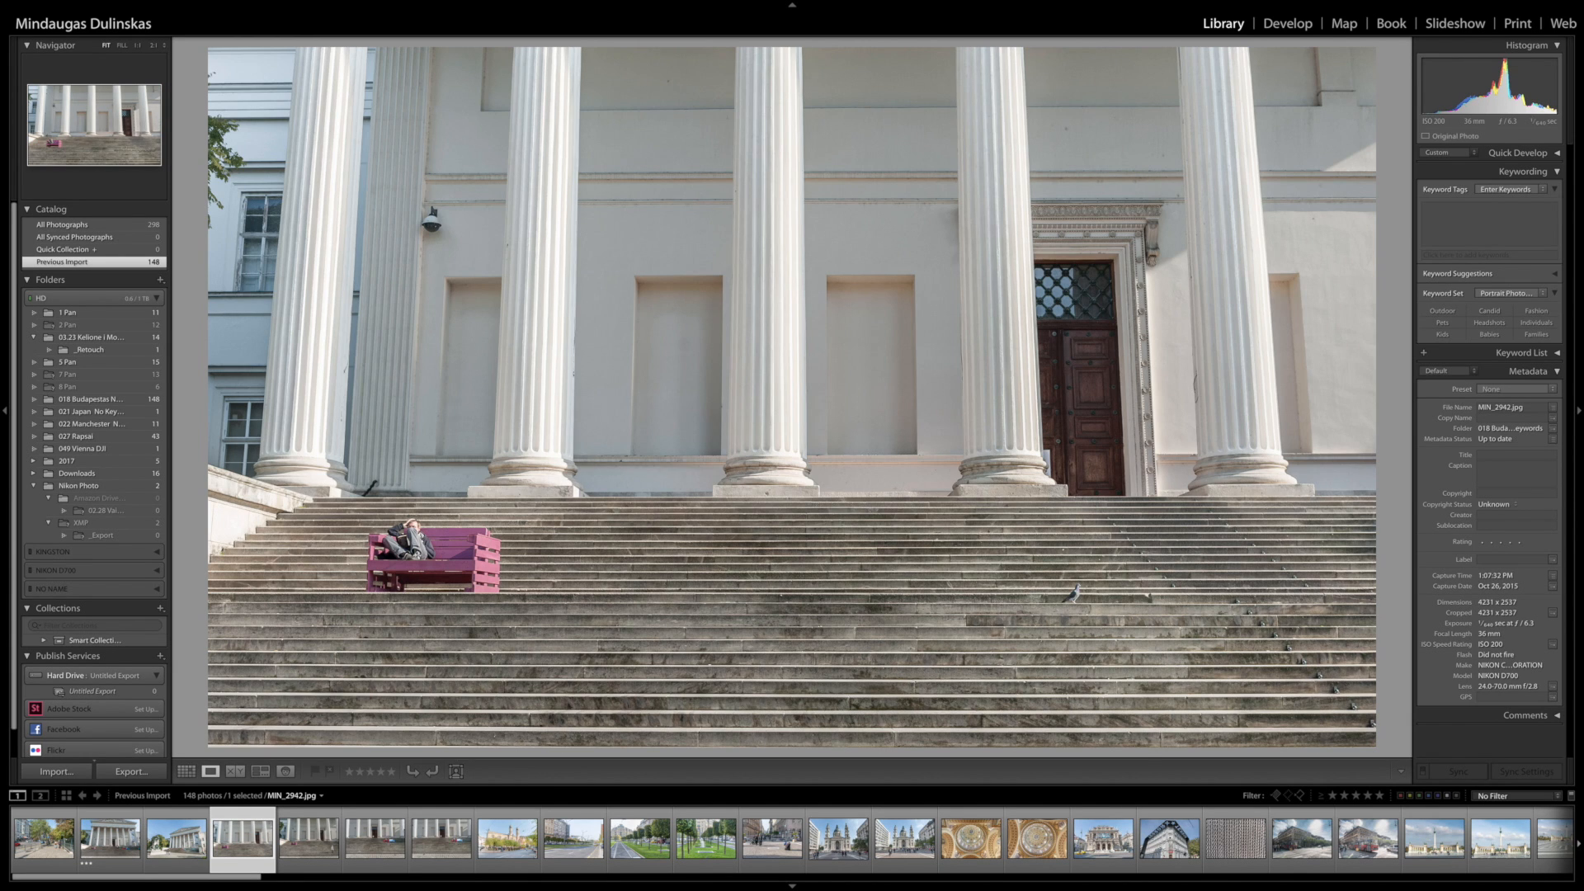
key(4)
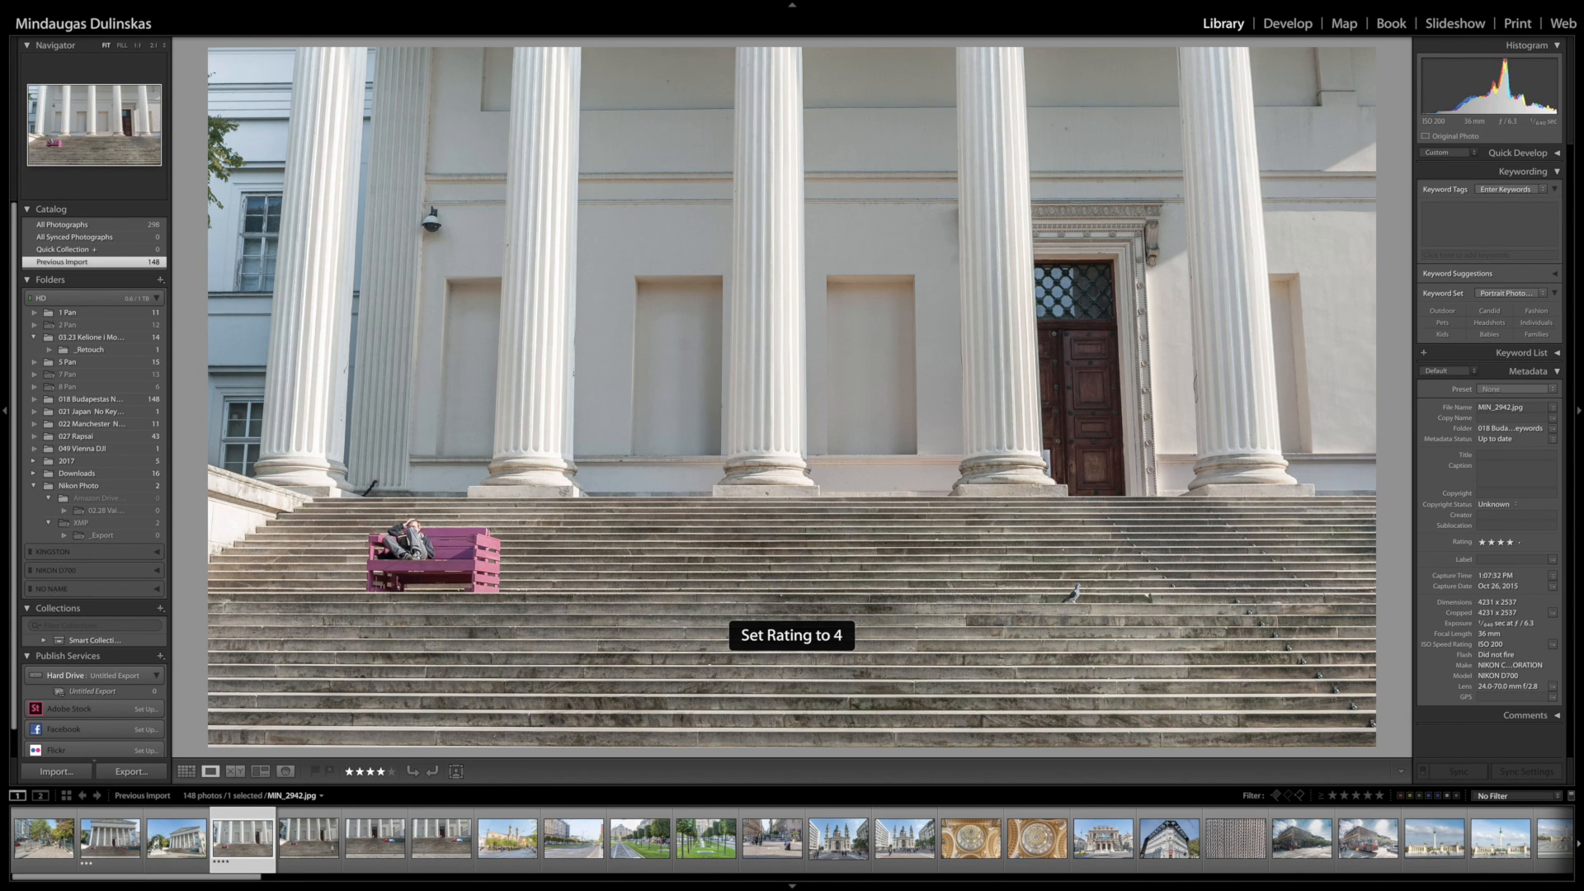
- Find the hazy river and Chain Bridge panorama MIN_3115.jpg further along the set and rate it 5 stars
scroll(1454, 850, right, 1)
scroll(1453, 850, right, 10)
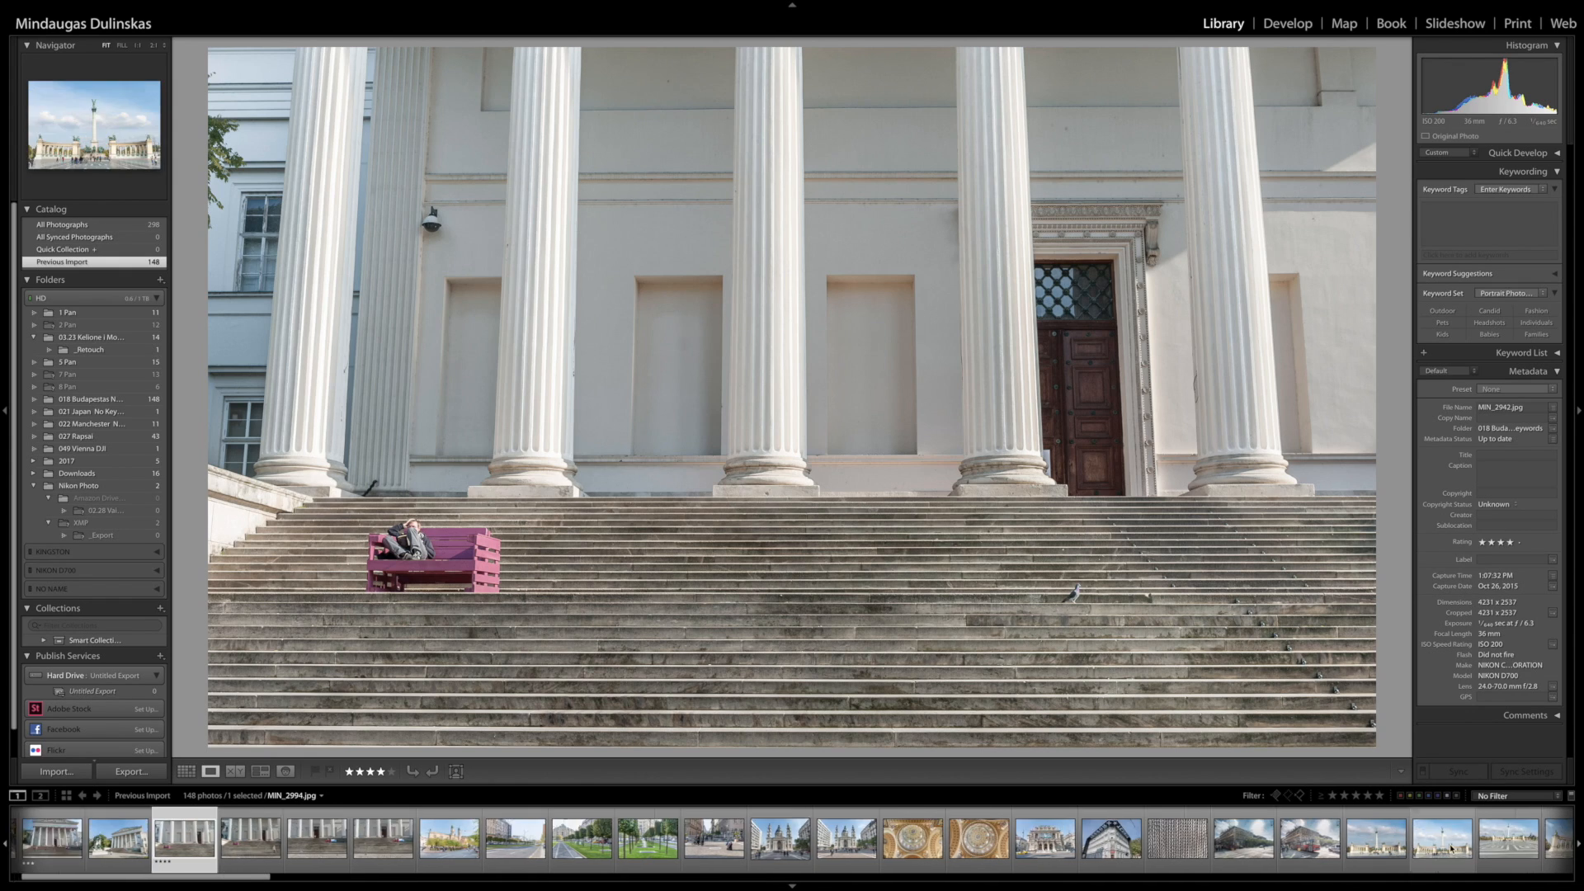
scroll(1329, 845, right, 4)
click(1405, 839)
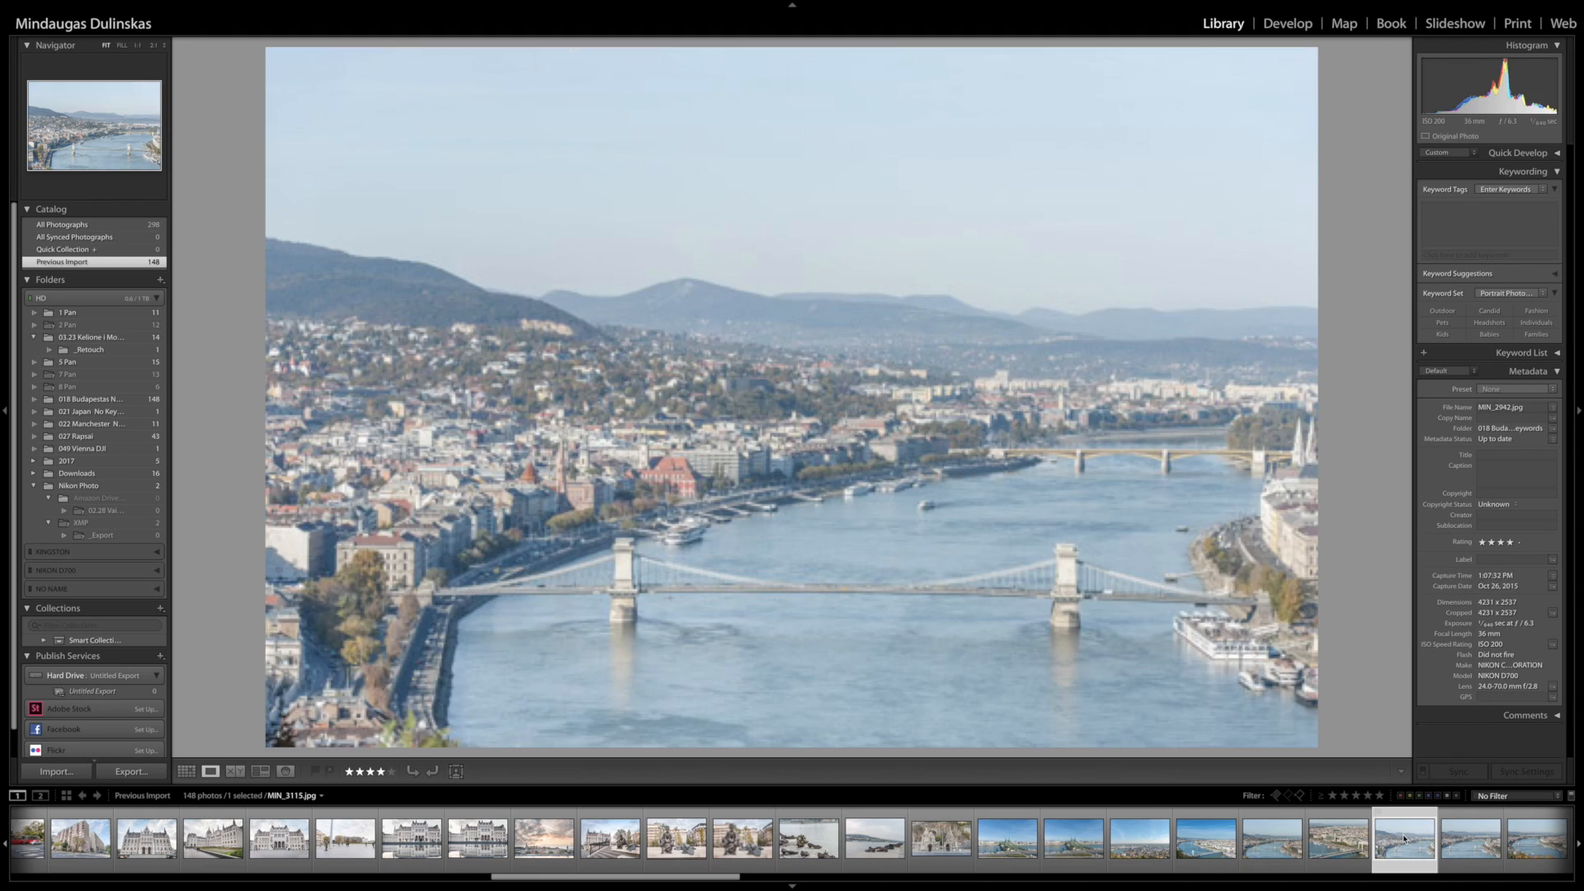
key(5)
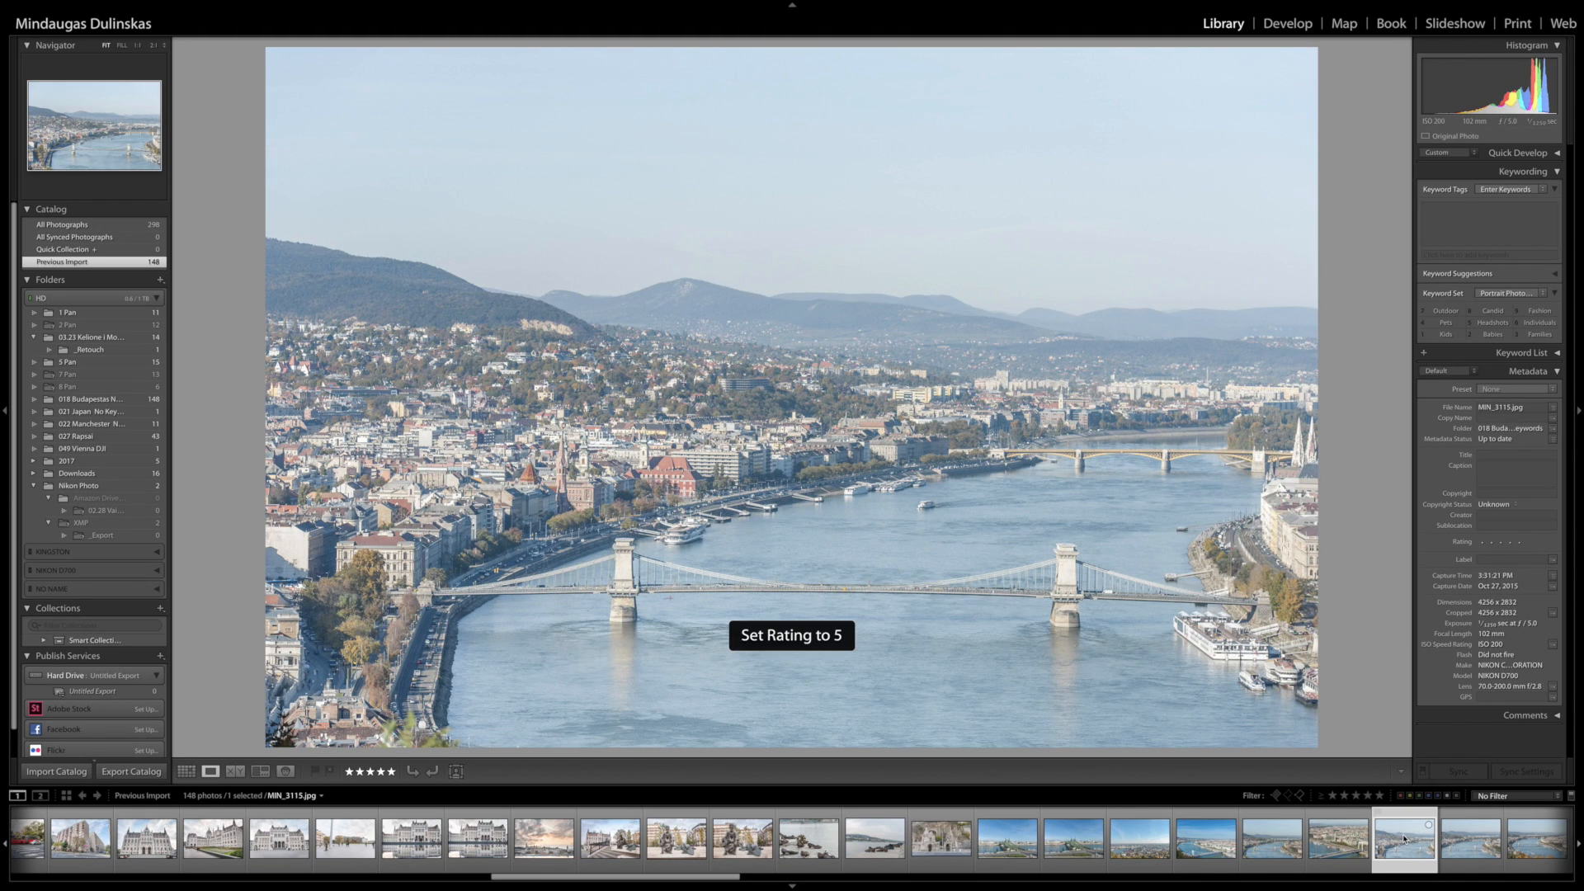
- Rate the elevated river view MIN_3117.jpg and the autumn-tree city panorama MIN_3120.jpg 4 stars each
key(Right)
key(Right)
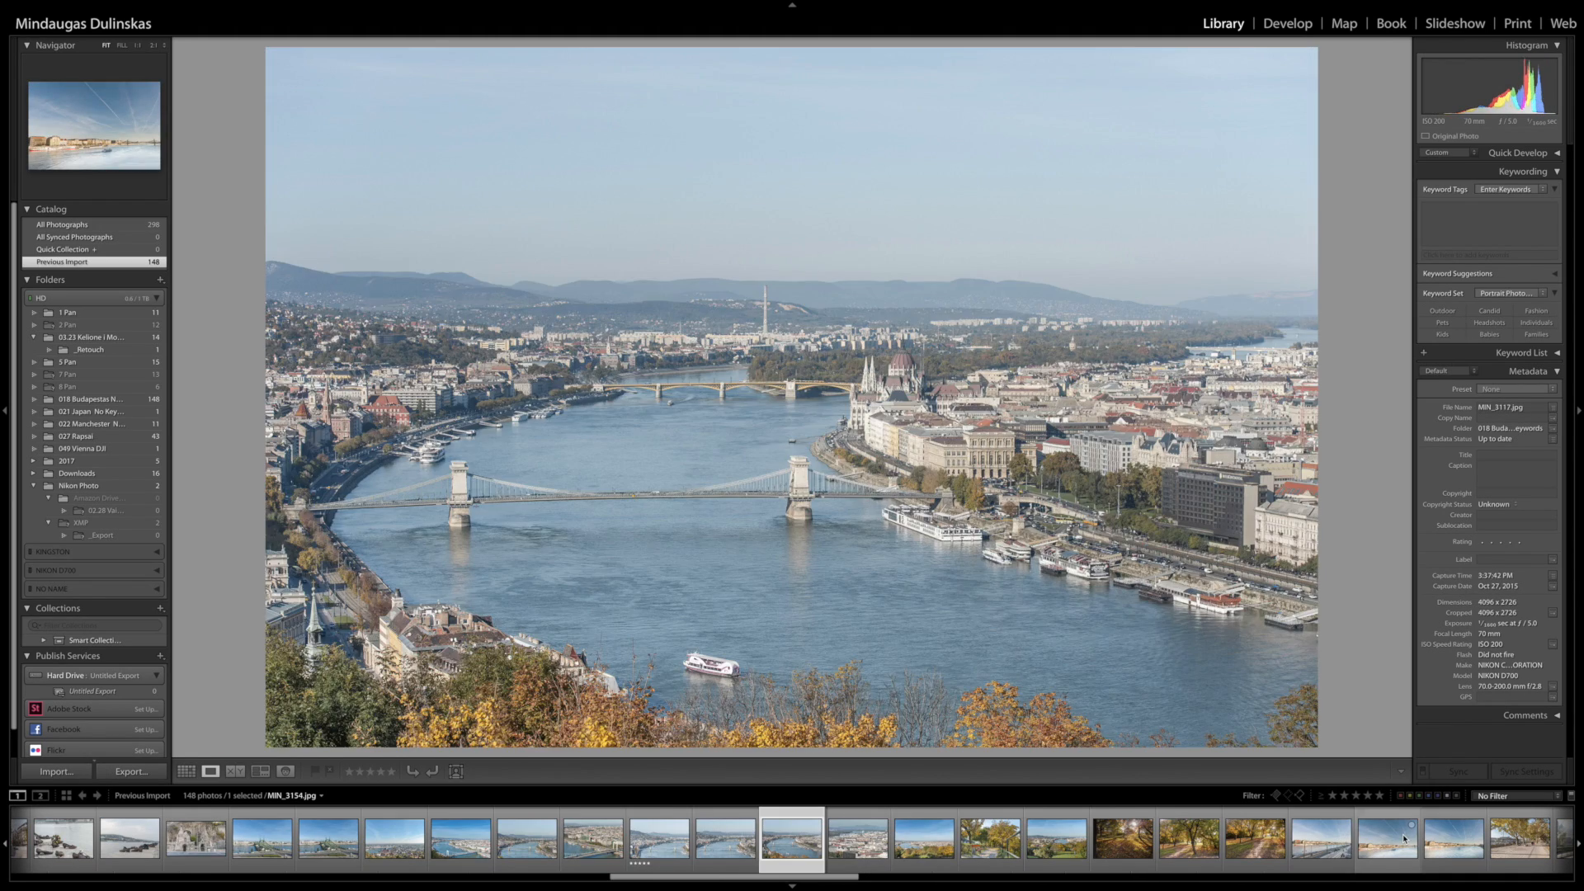
key(4)
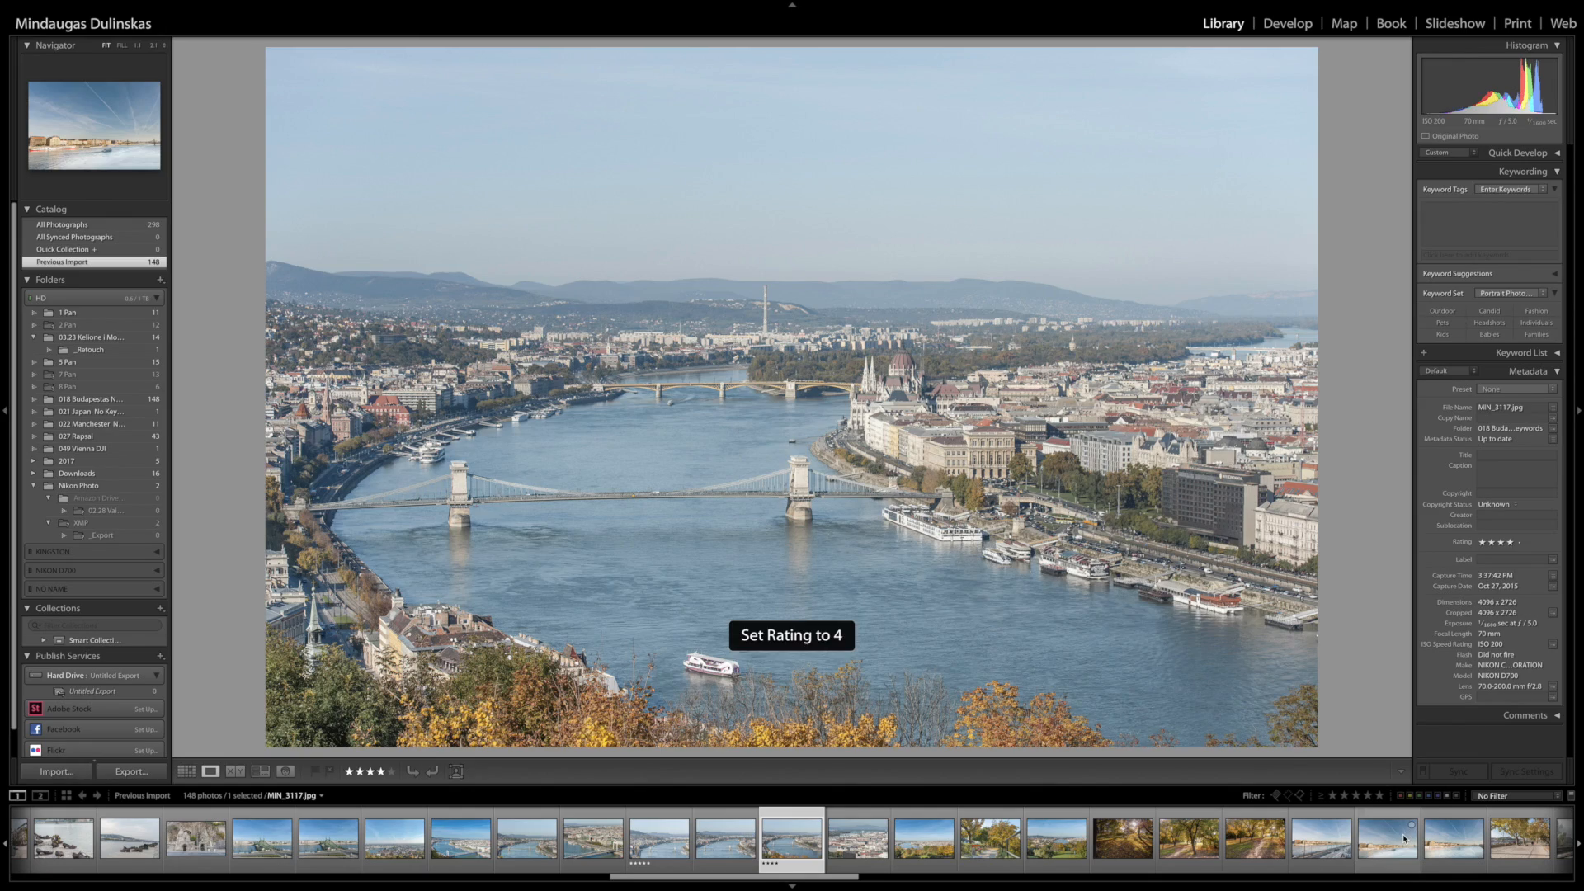
key(Right)
key(Right)
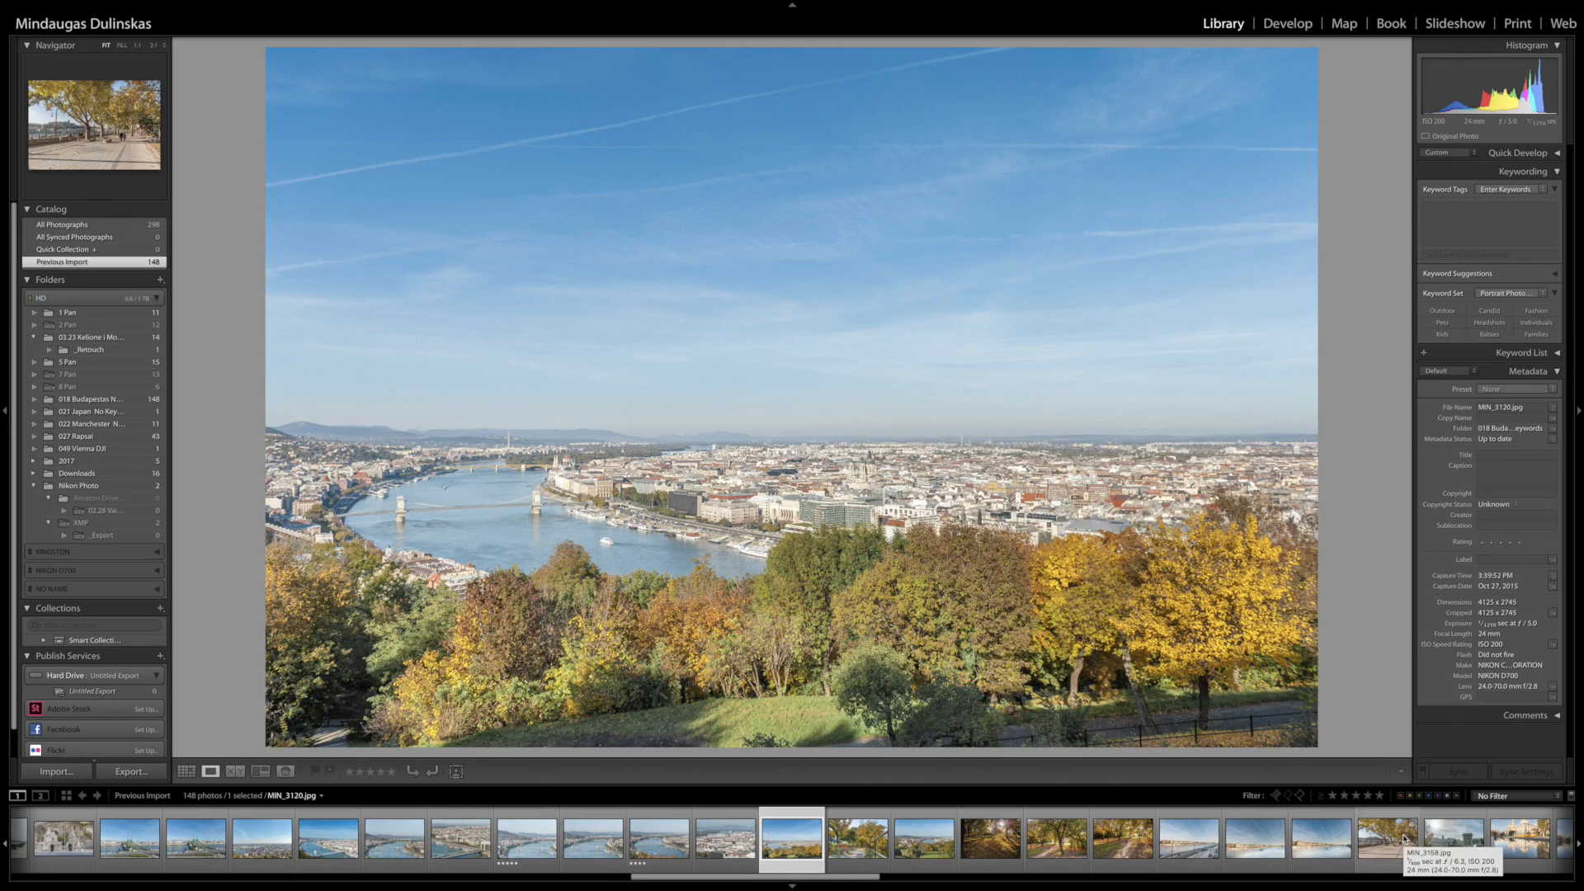
key(4)
- Review the autumn park shots and rate the tree-lined path photo MIN_3138.jpg 2 stars
key(Right)
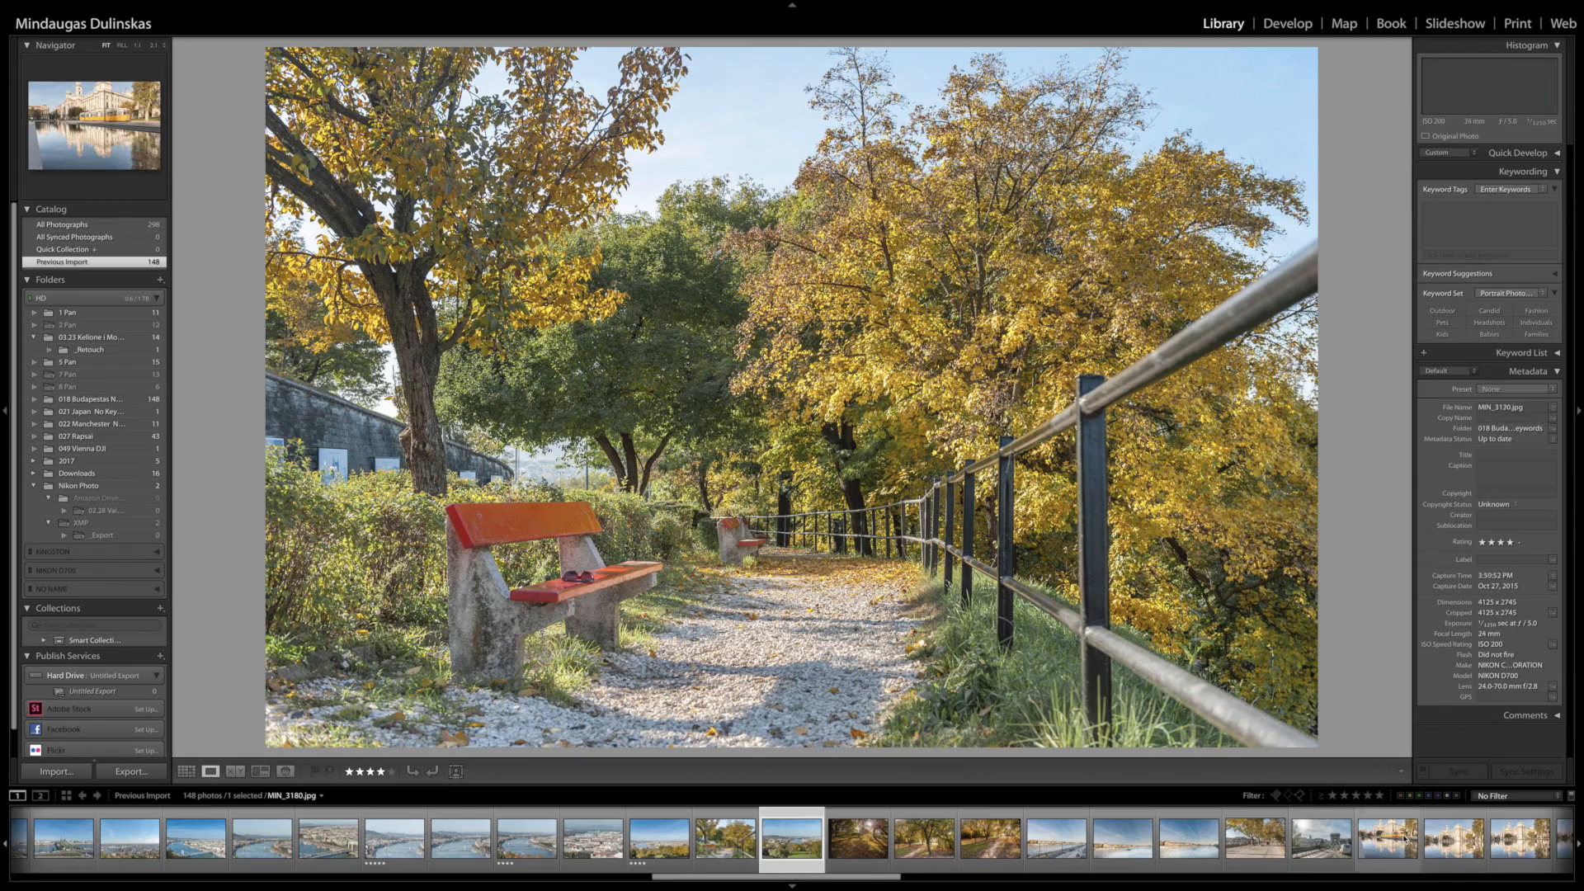
key(Right)
key(Right)
key(Right)
key(Left)
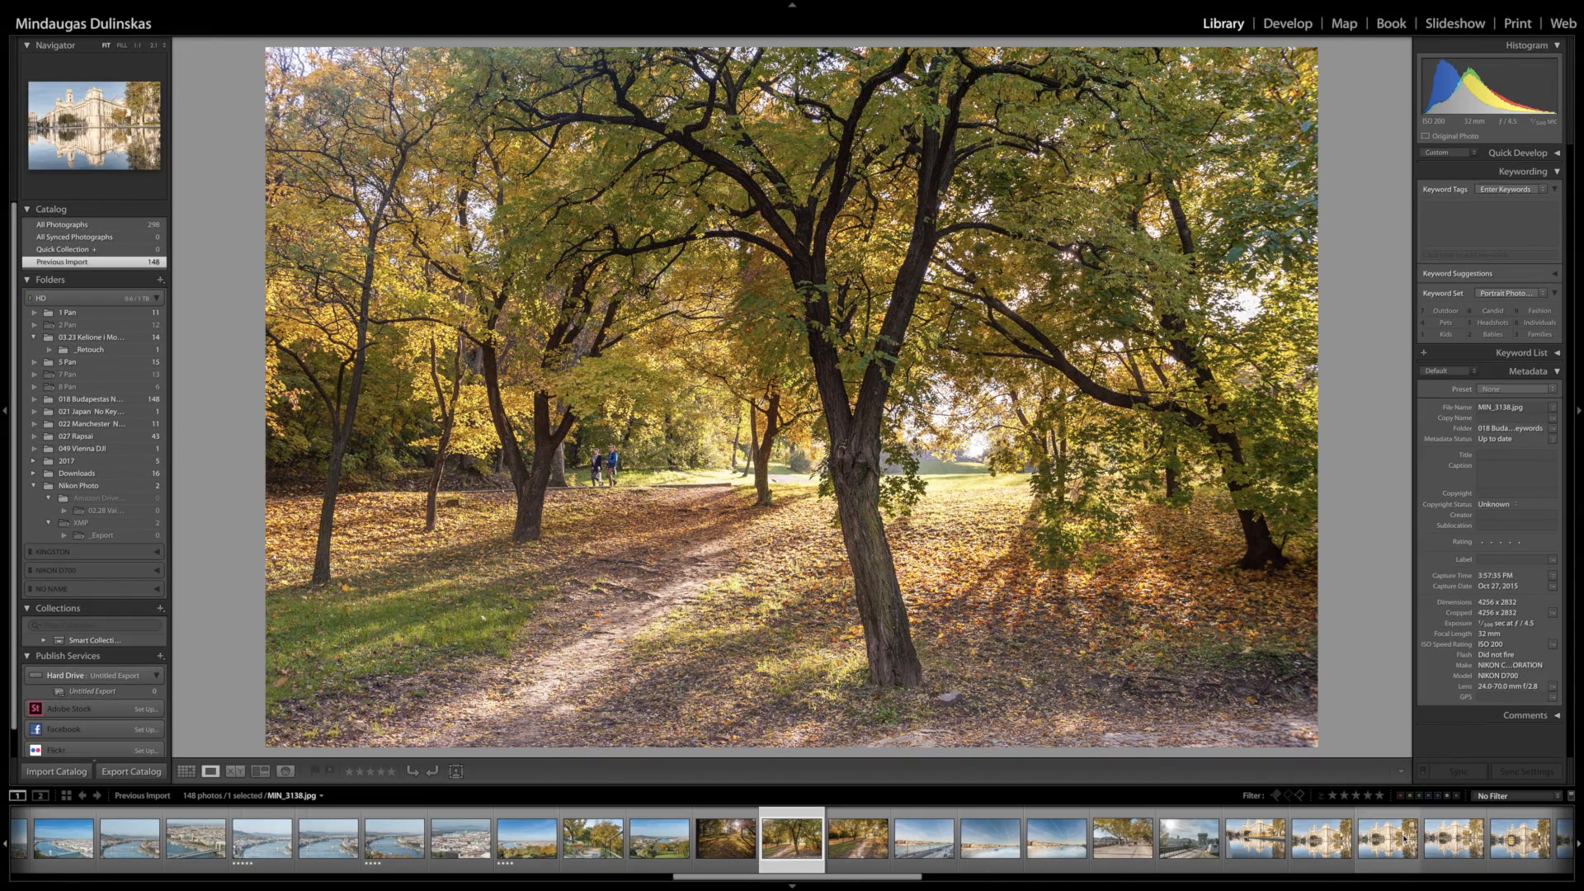
key(2)
- Rate the riverfront sky photo MIN_3154.jpg 3 stars and the bridge traffic photo MIN_3164.jpg 4 stars
key(Right)
key(Right)
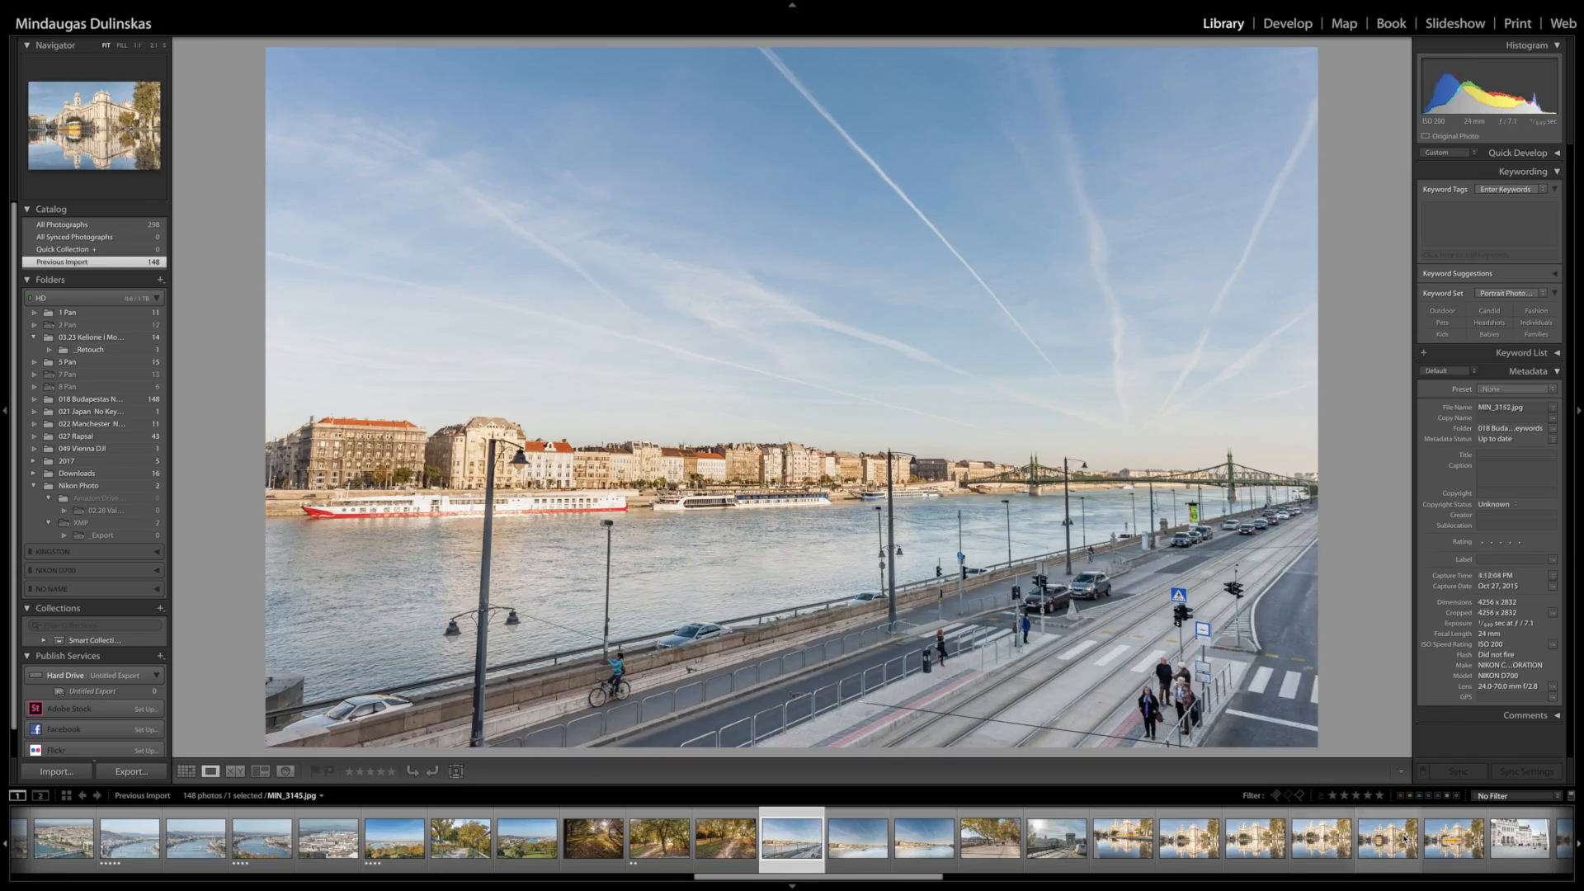
key(Right)
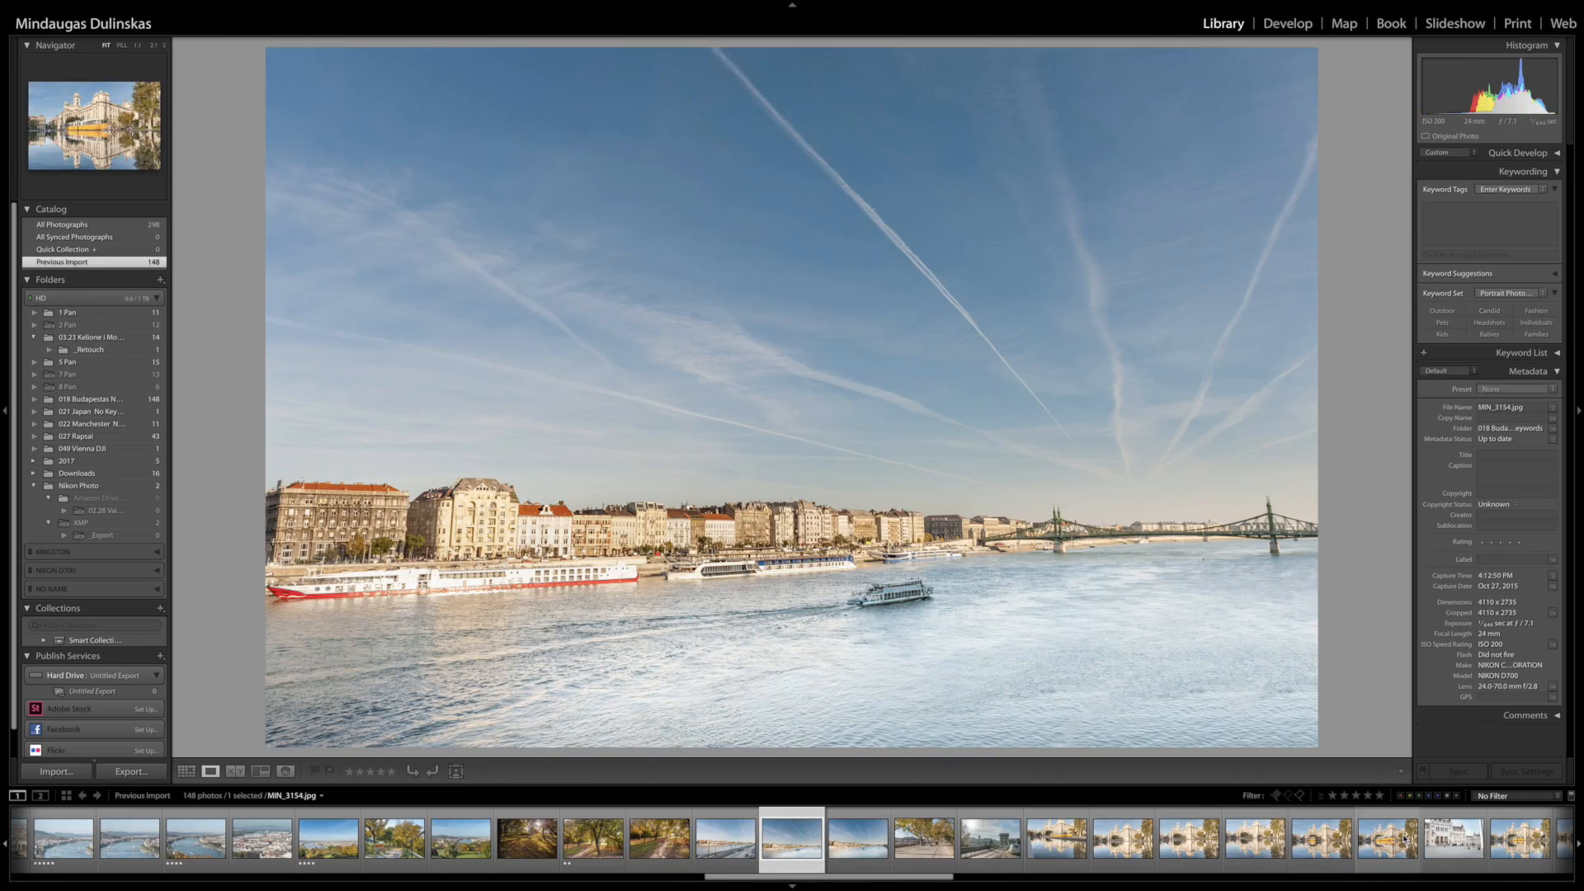
key(3)
key(Right)
key(Right)
key(Right)
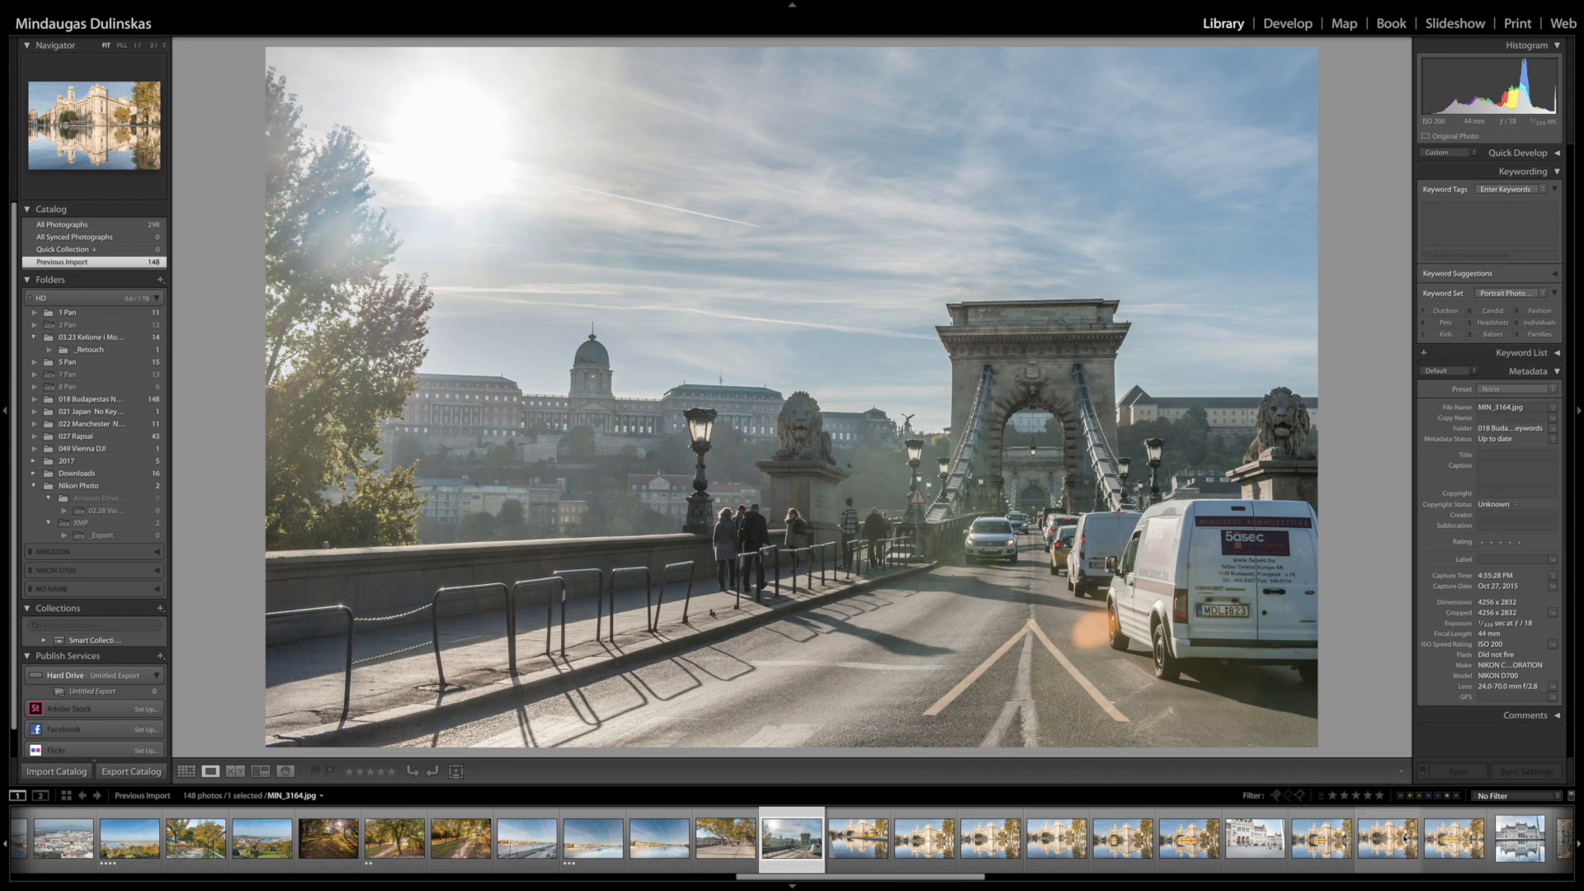
key(4)
- Compare the palace reflection shots and rate MIN_3188.jpg and the yellow-tram version MIN_3198.jpg 5 stars each
key(Right)
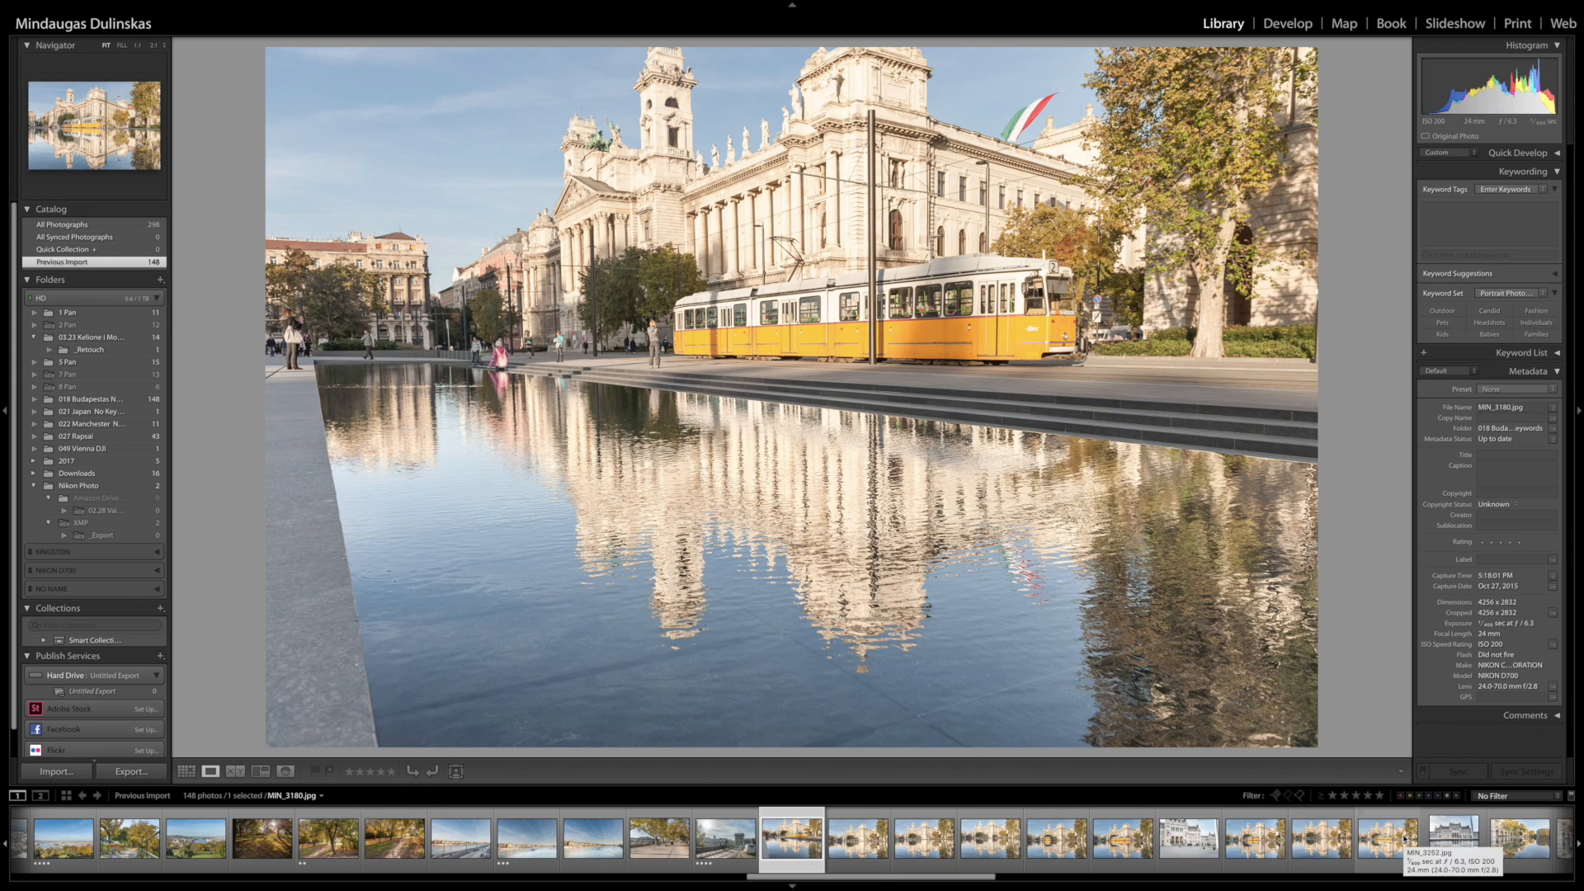
key(Right)
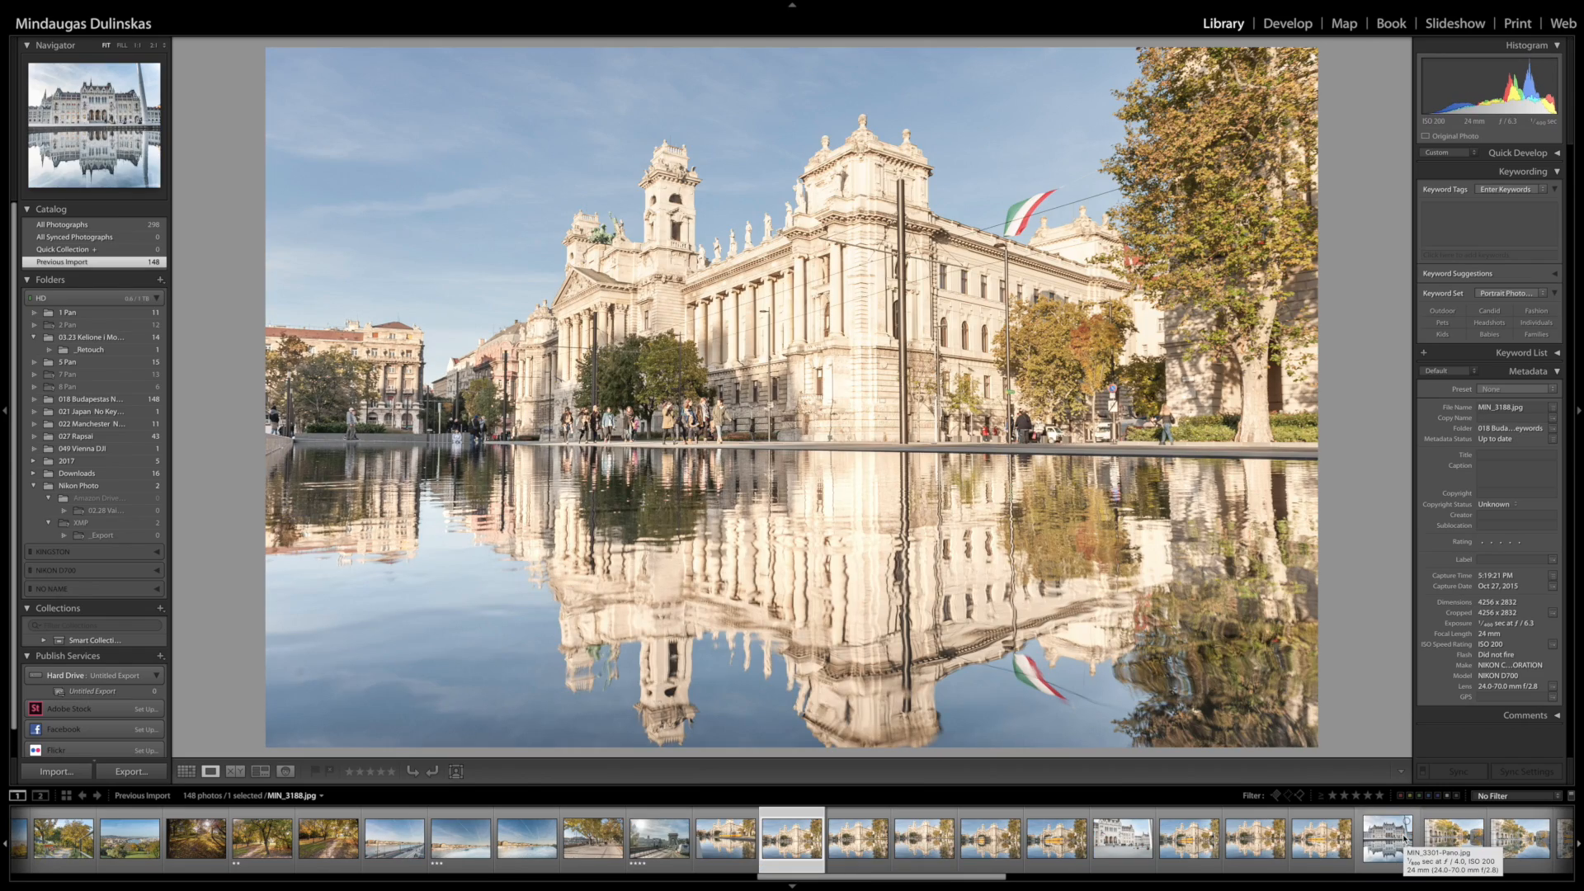
key(5)
key(Right)
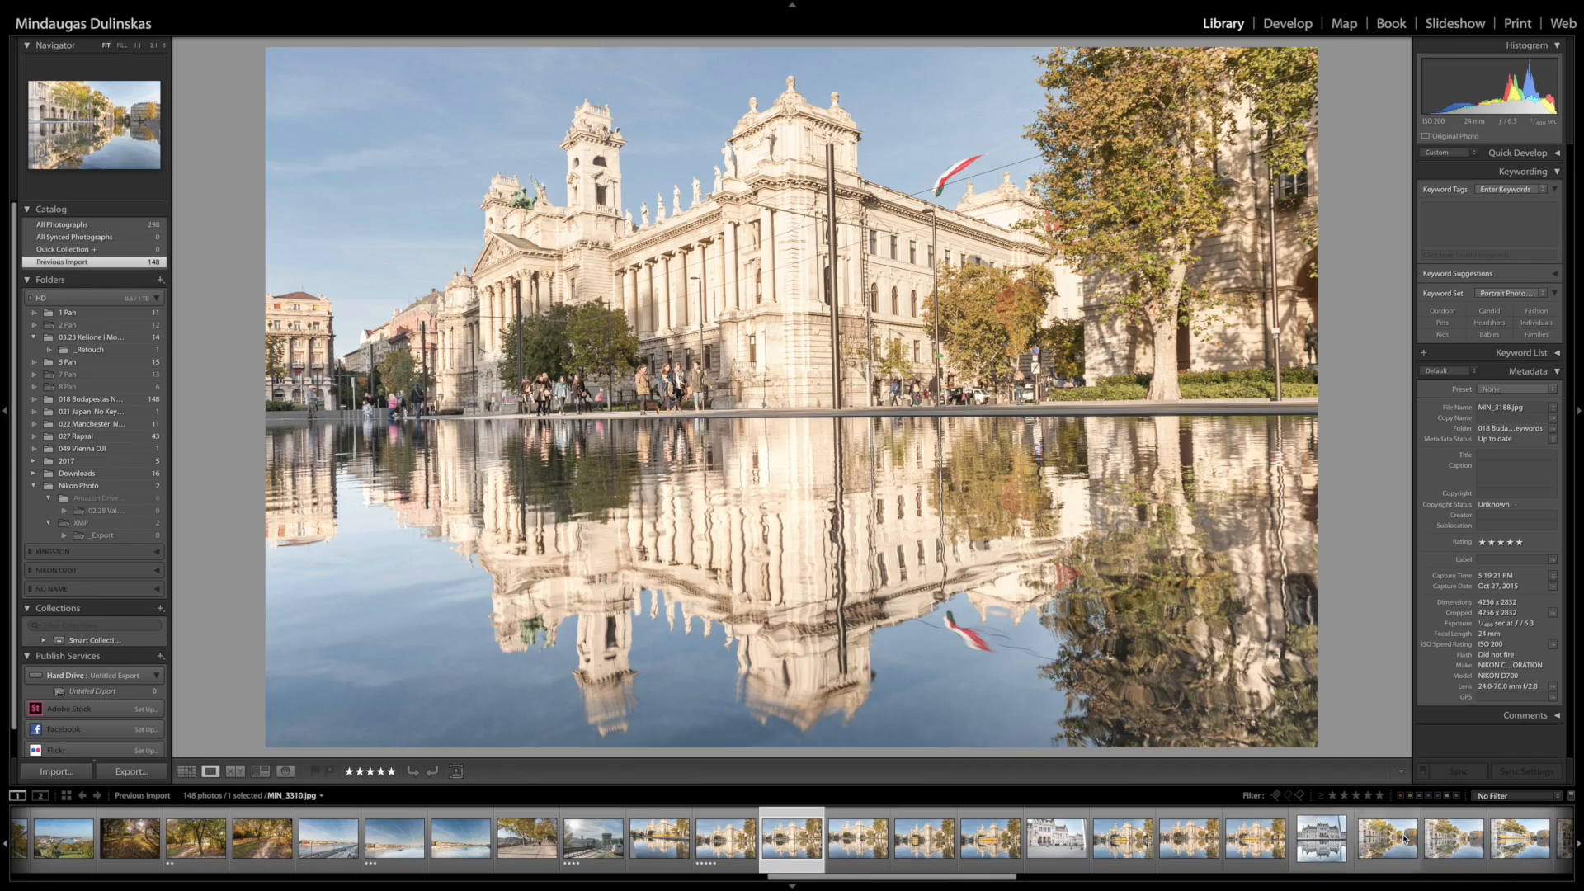
key(Right)
key(Right)
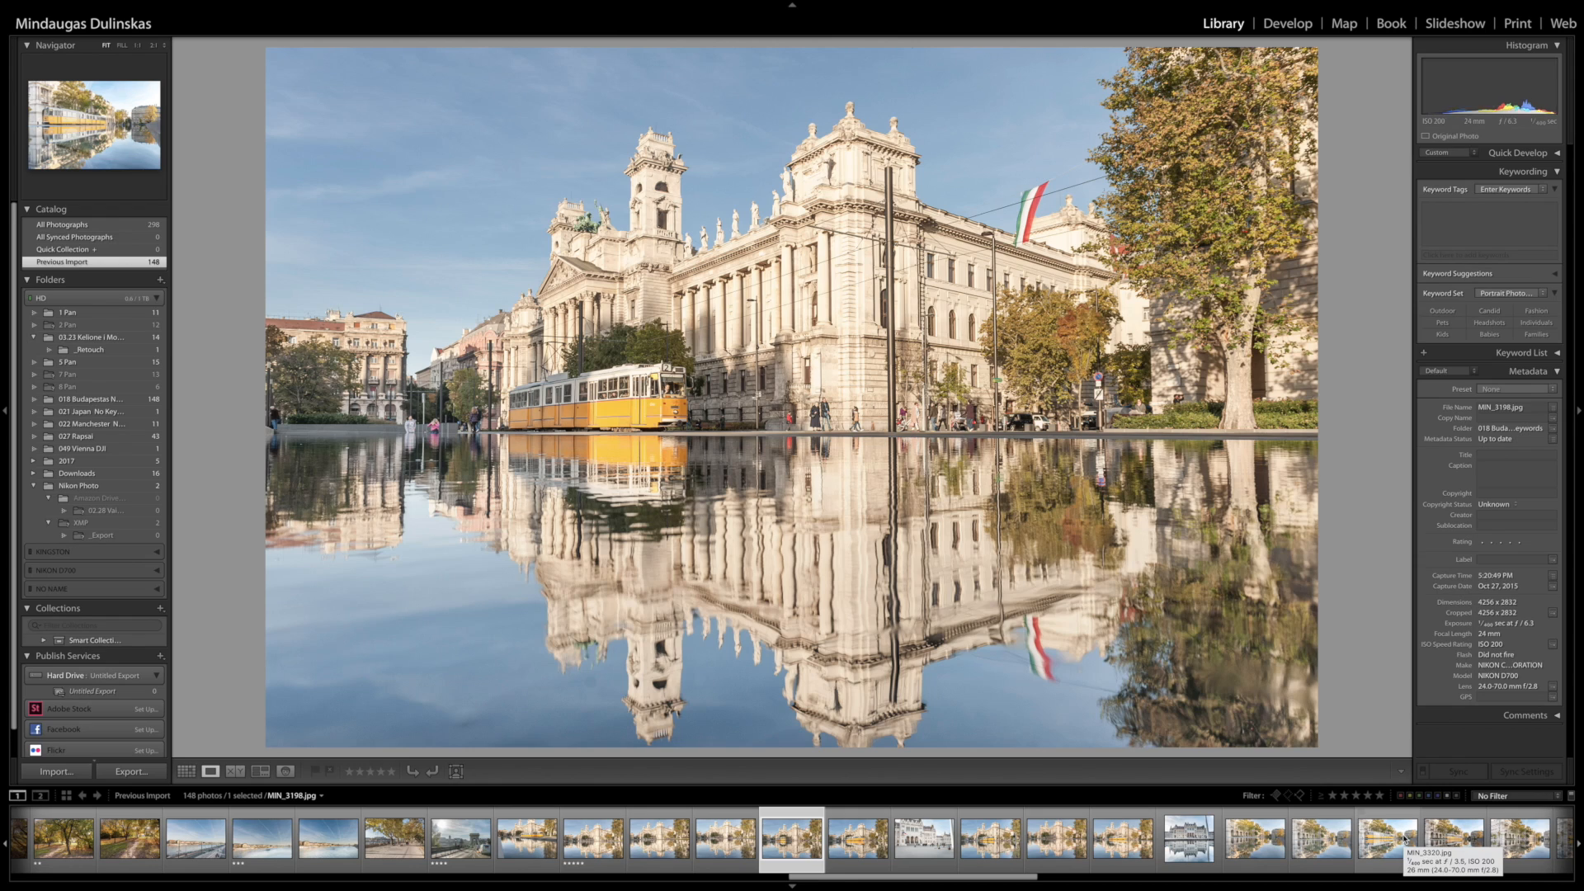
key(5)
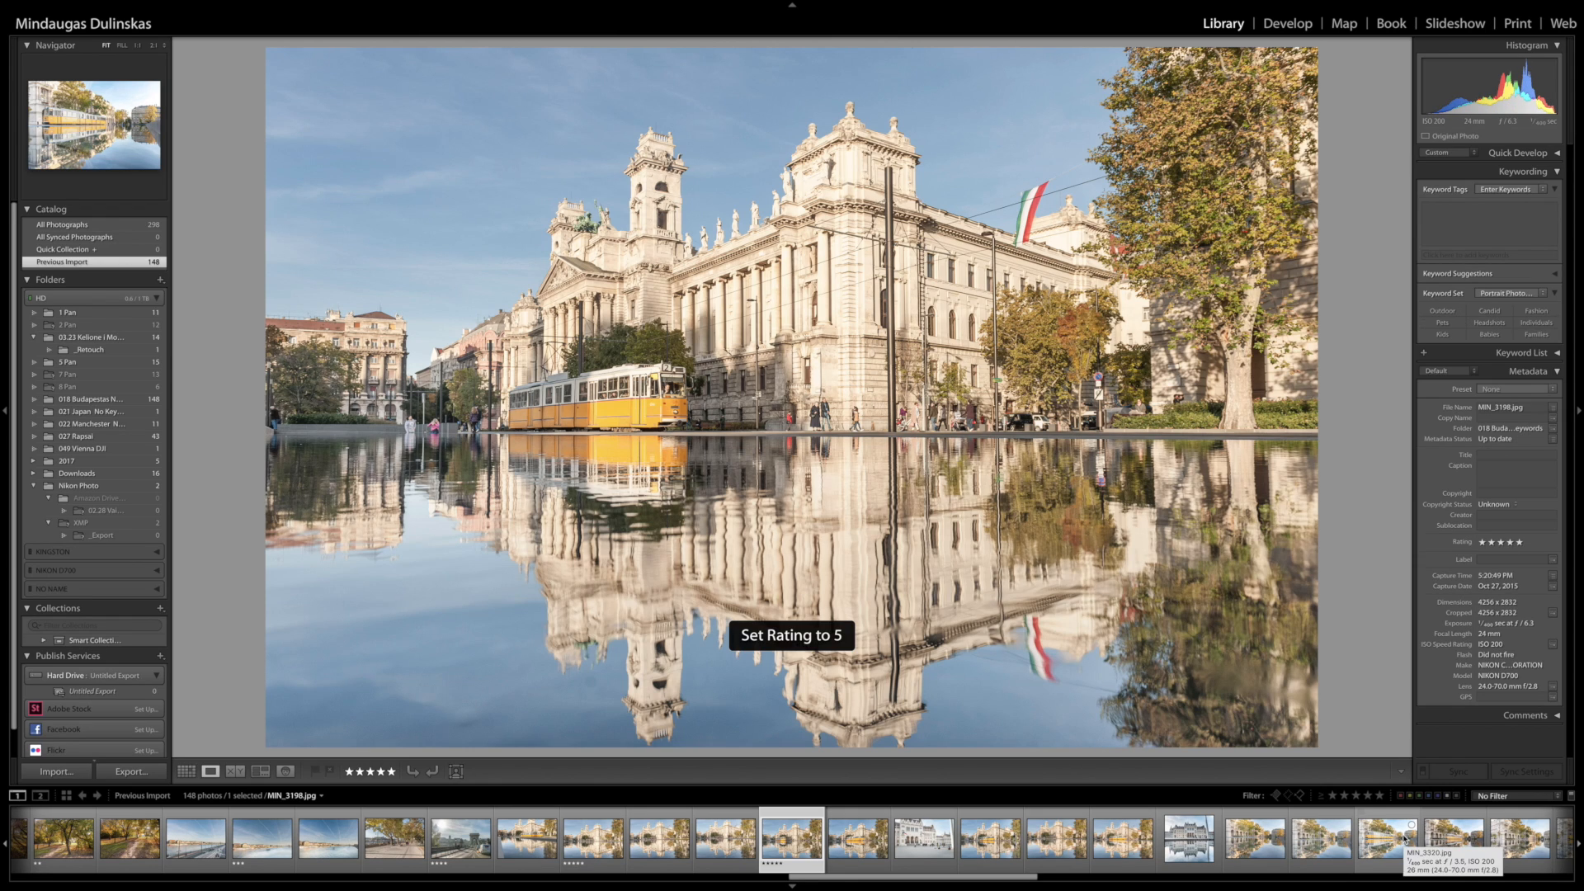
- Rate MIN_3220.jpg, the palace reflection with the tram and two pedestrians, 5 stars
key(Right)
key(Right)
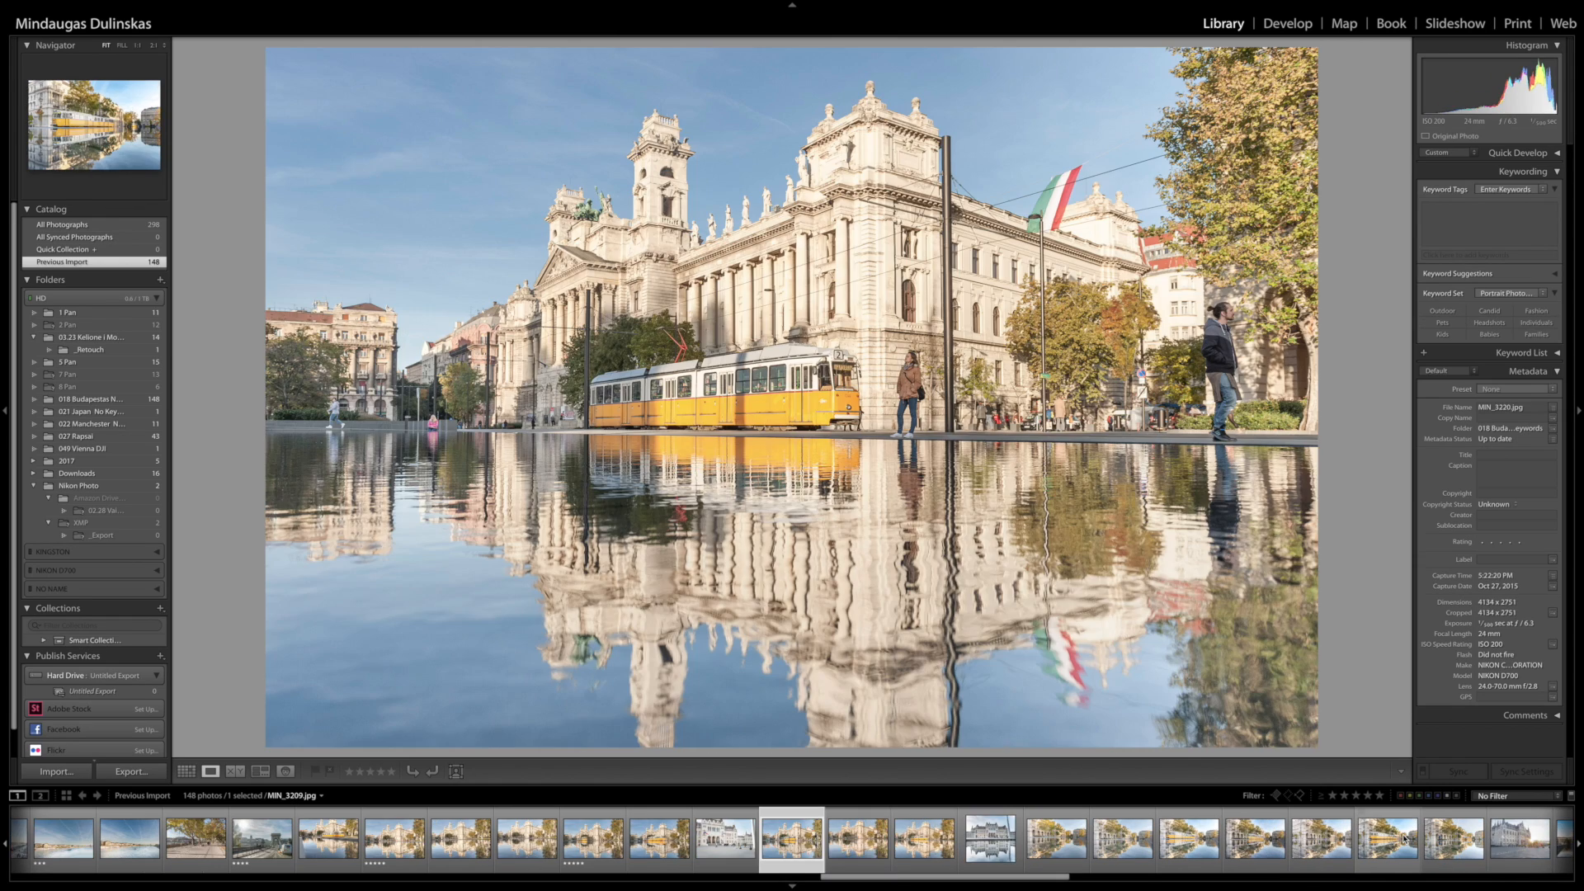
key(Right)
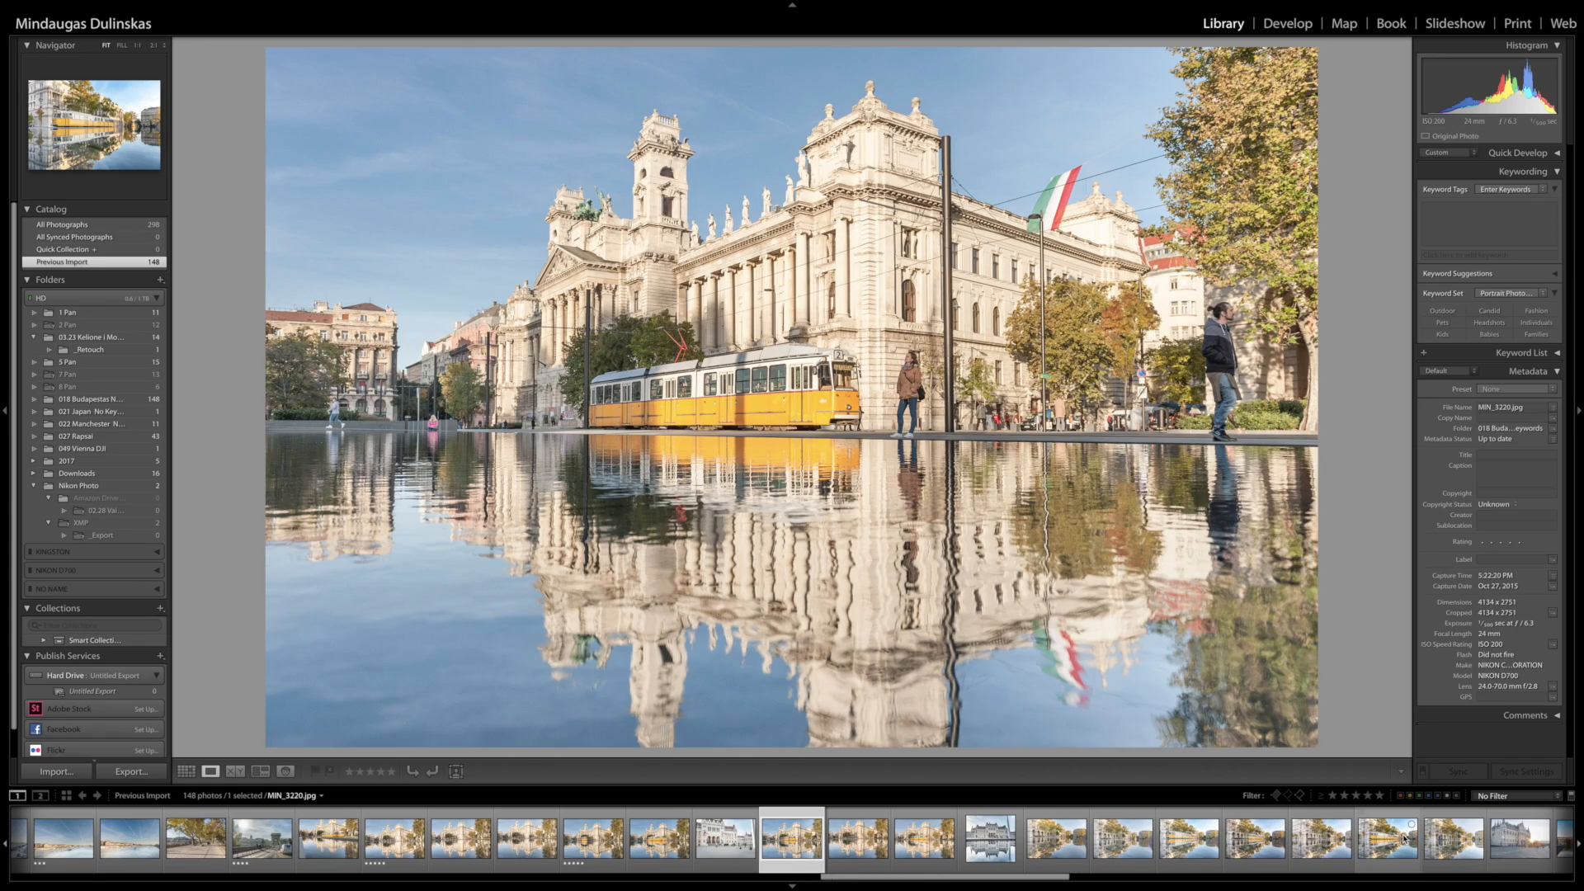
key(5)
- Rate the parliament reflection panorama MIN_3301-Pano.jpg 4 stars
key(Right)
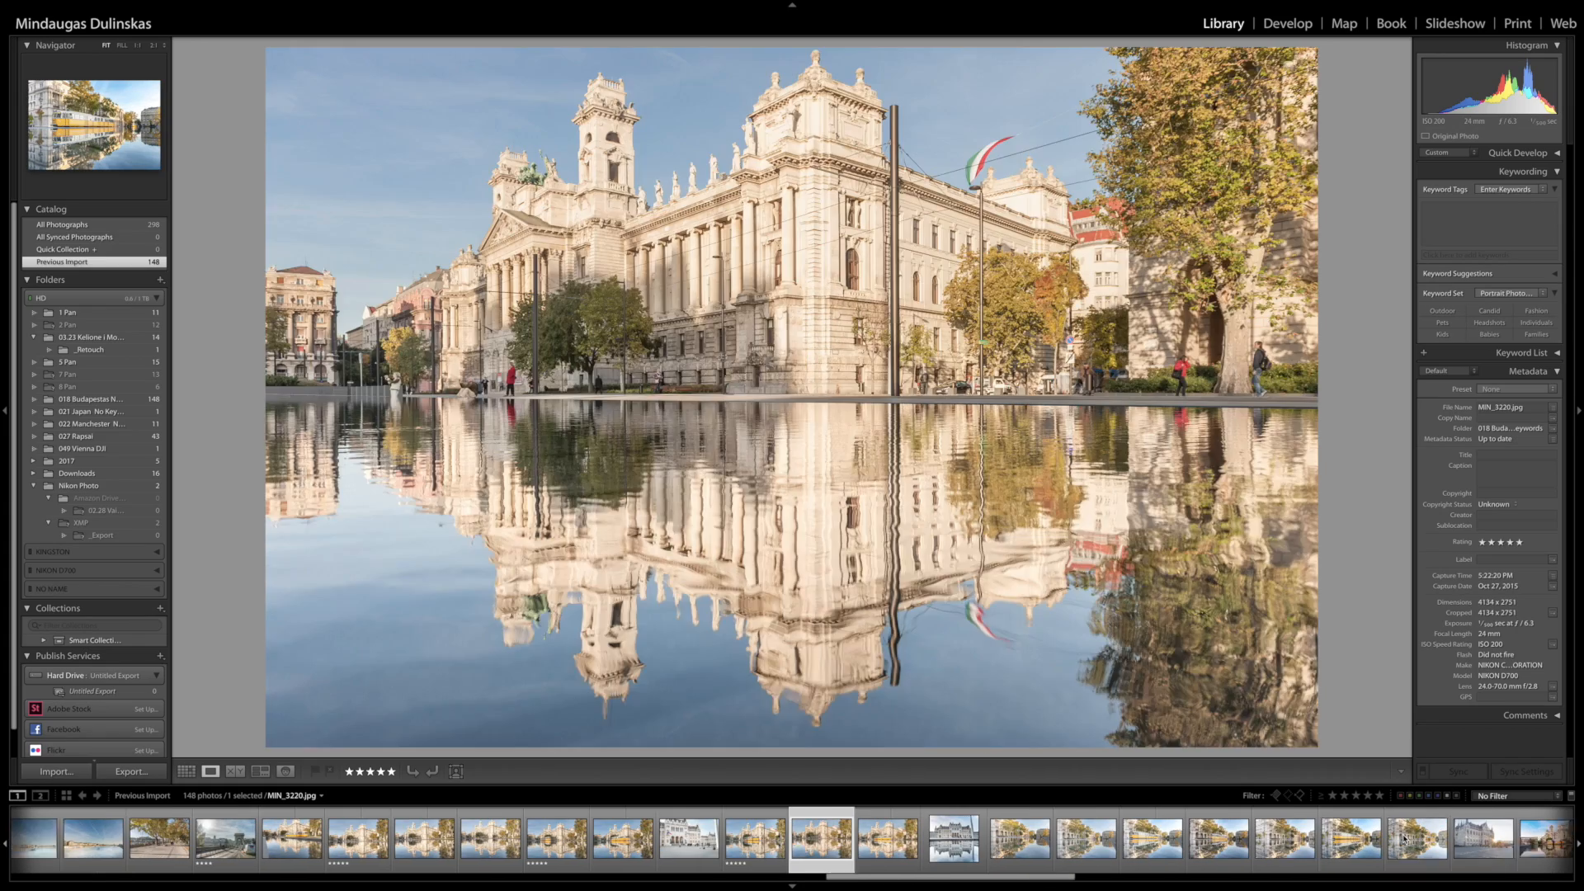
key(Right)
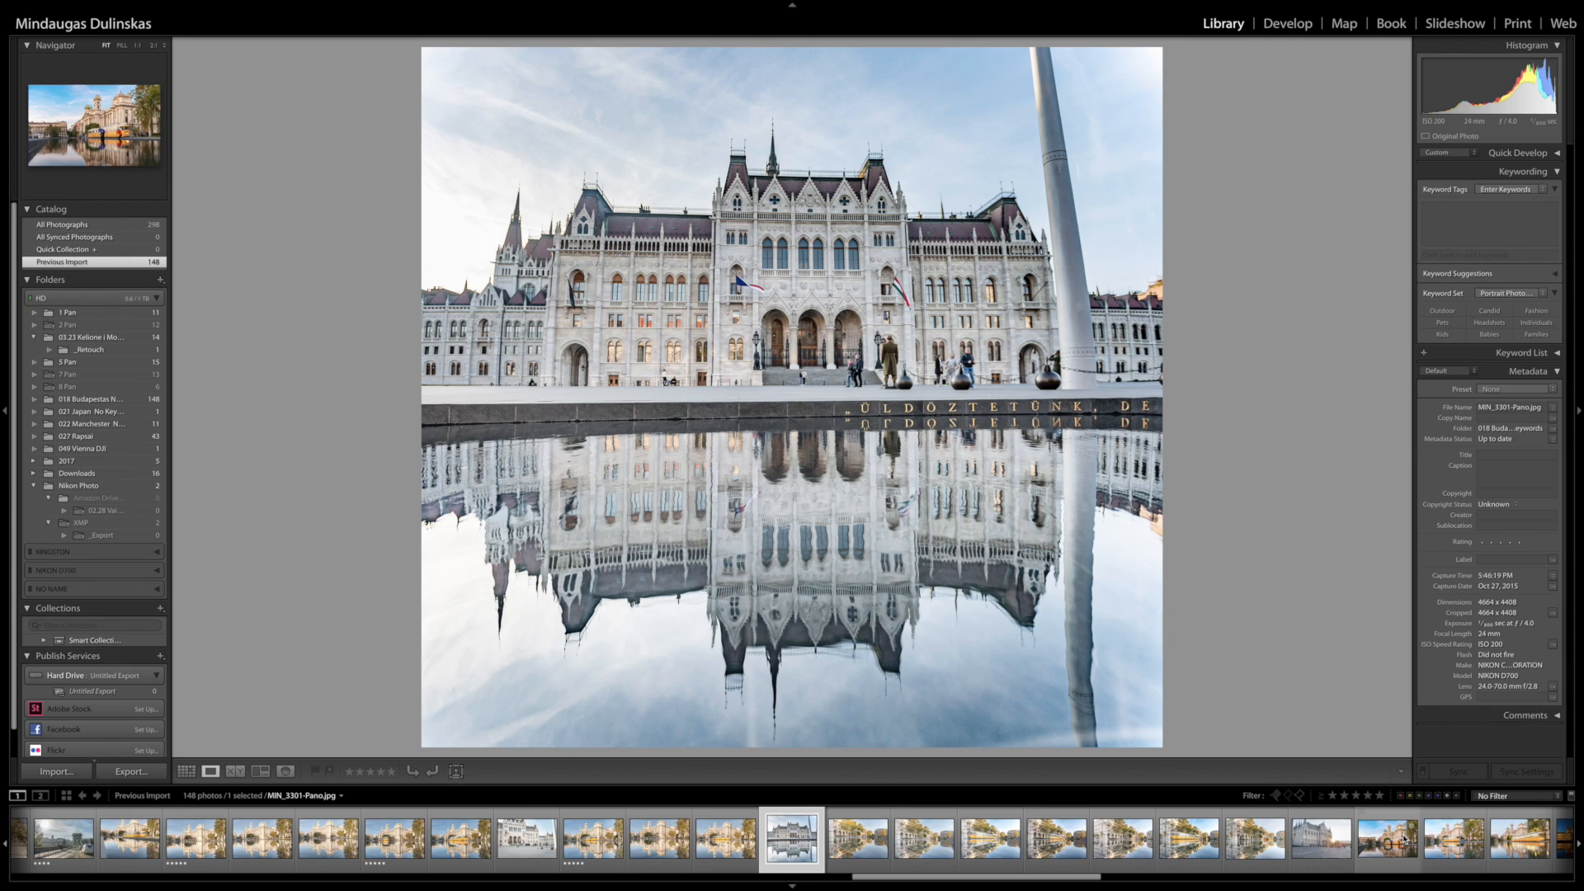
key(alt)
key(3)
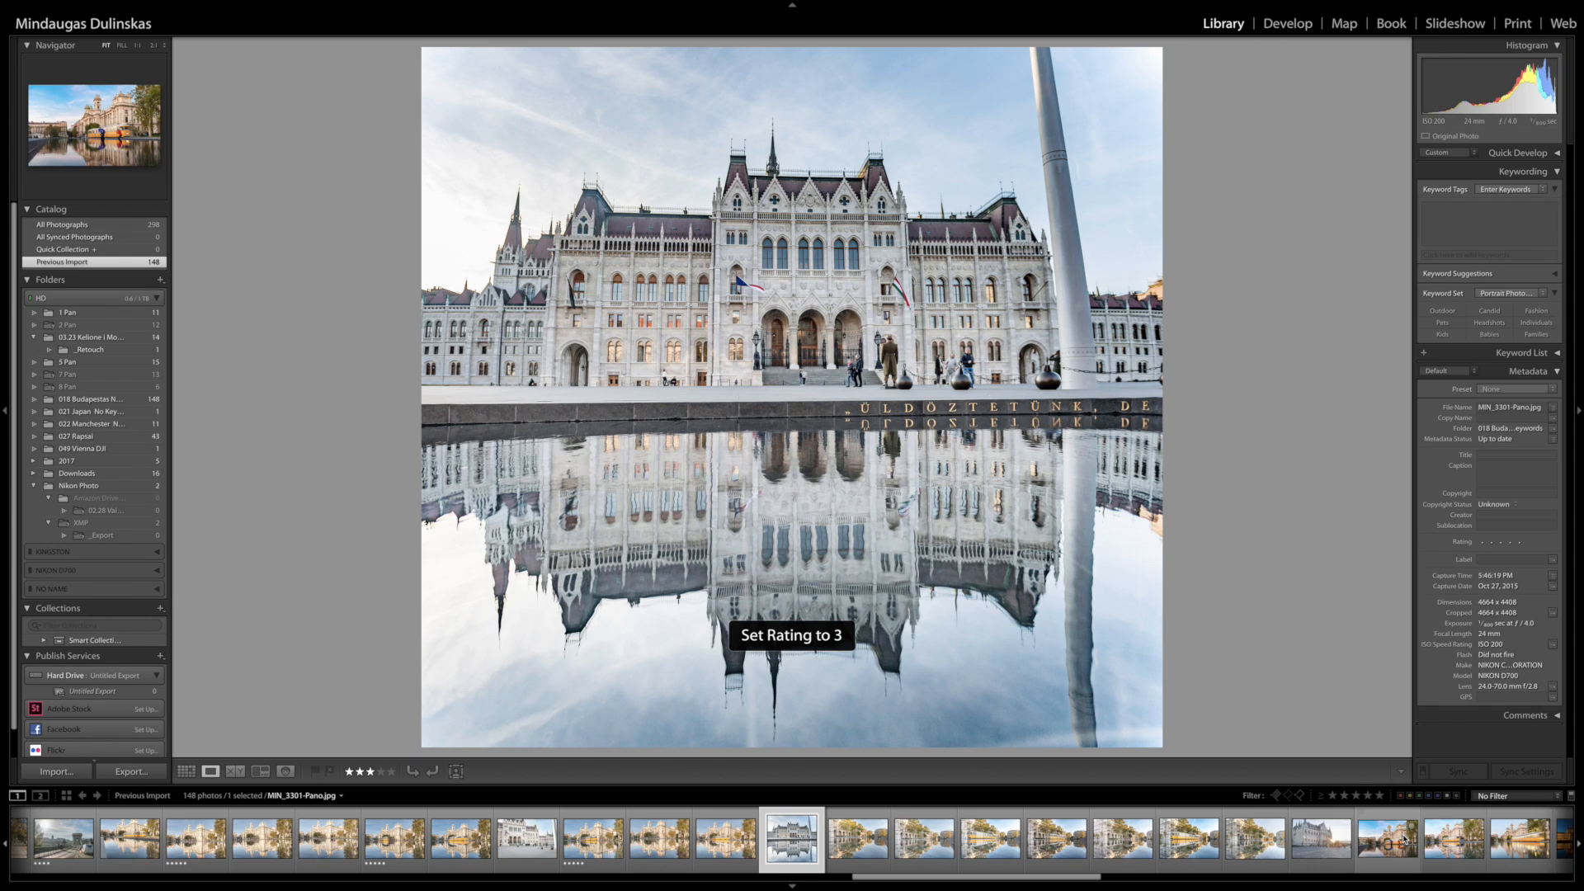
key(4)
- Go past the remaining parliament and reflection shots and rate the blue-umbrella tram photo MIN_3377.jpg 5 stars
key(Right)
key(Right)
key(Right)
key(Right)
key(Right)
key(Right)
key(Right)
key(Right)
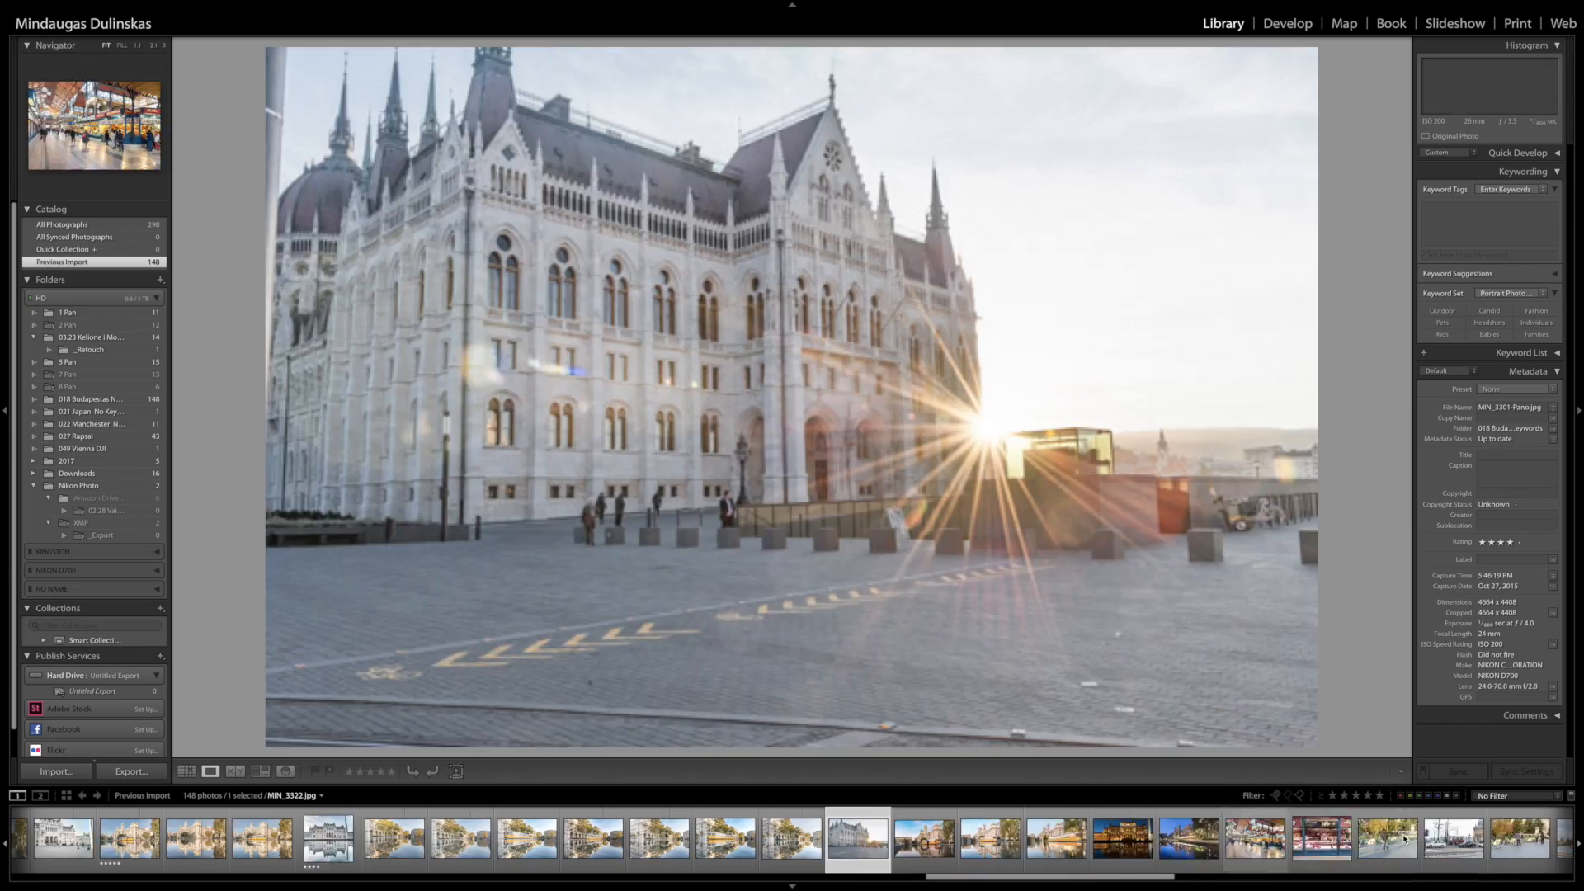
key(Right)
key(alt)
key(5)
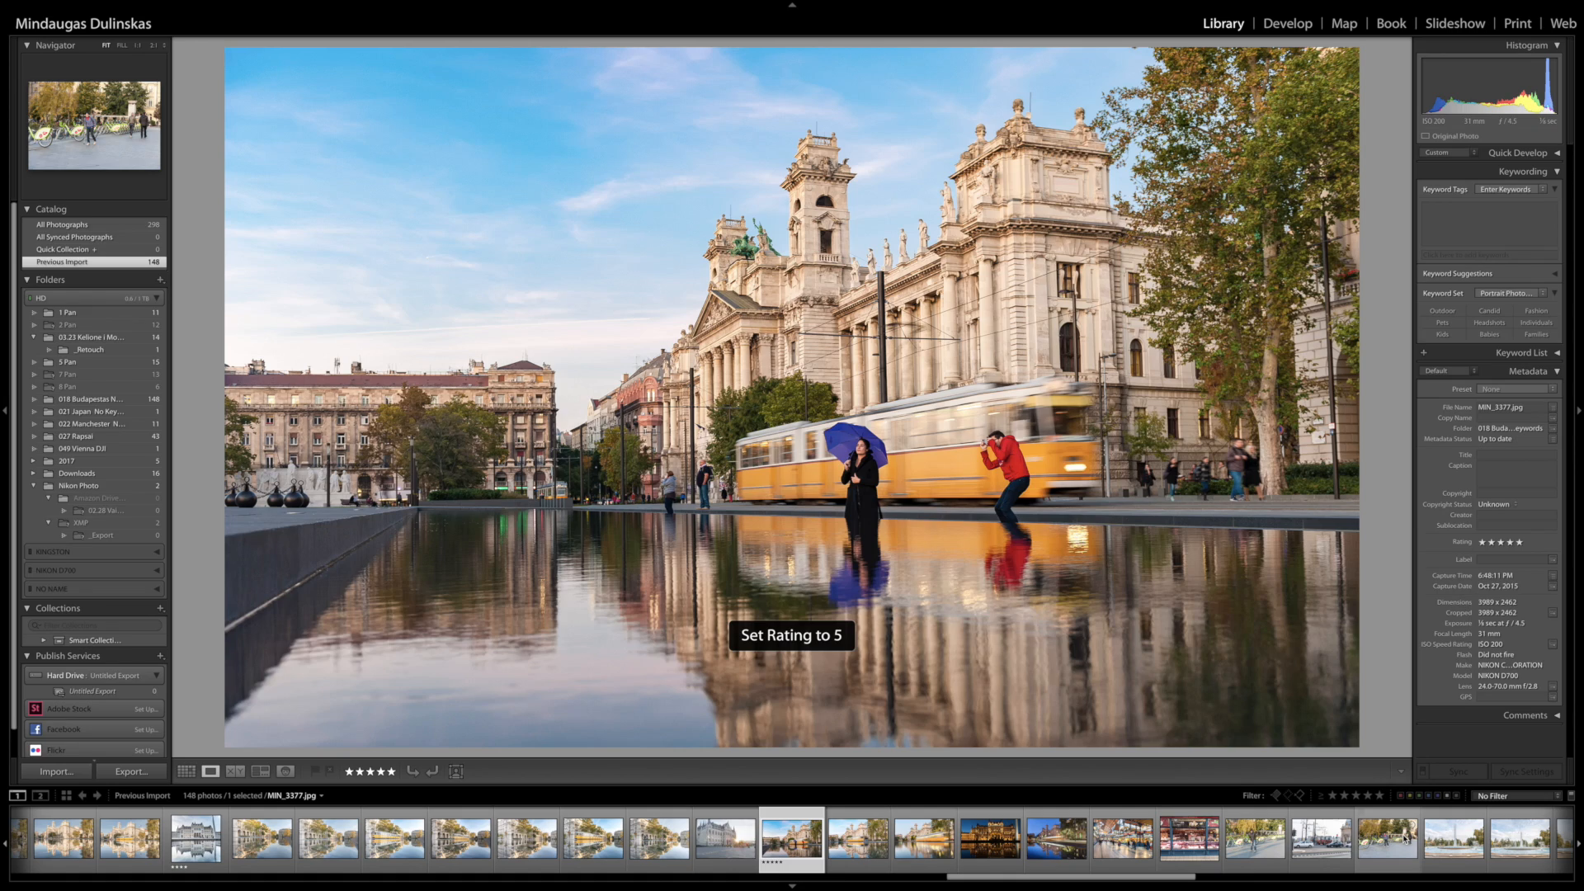
- Rate MIN_3504.jpg, the blue-hour reflection with tram light trails, 5 stars
key(Right)
key(Right)
key(Right)
key(Right)
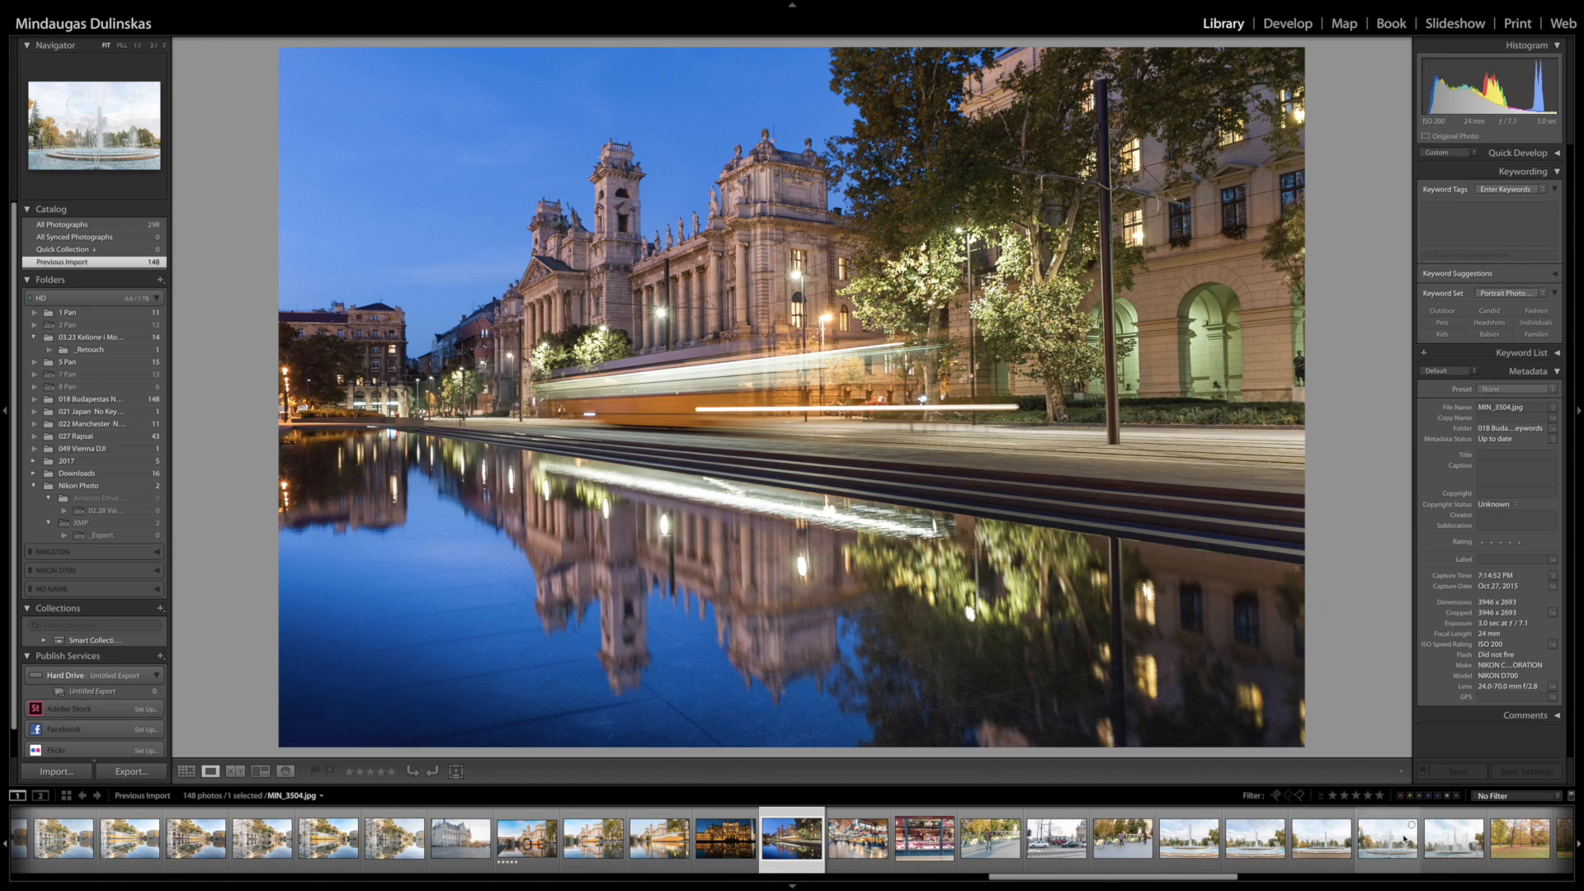
key(5)
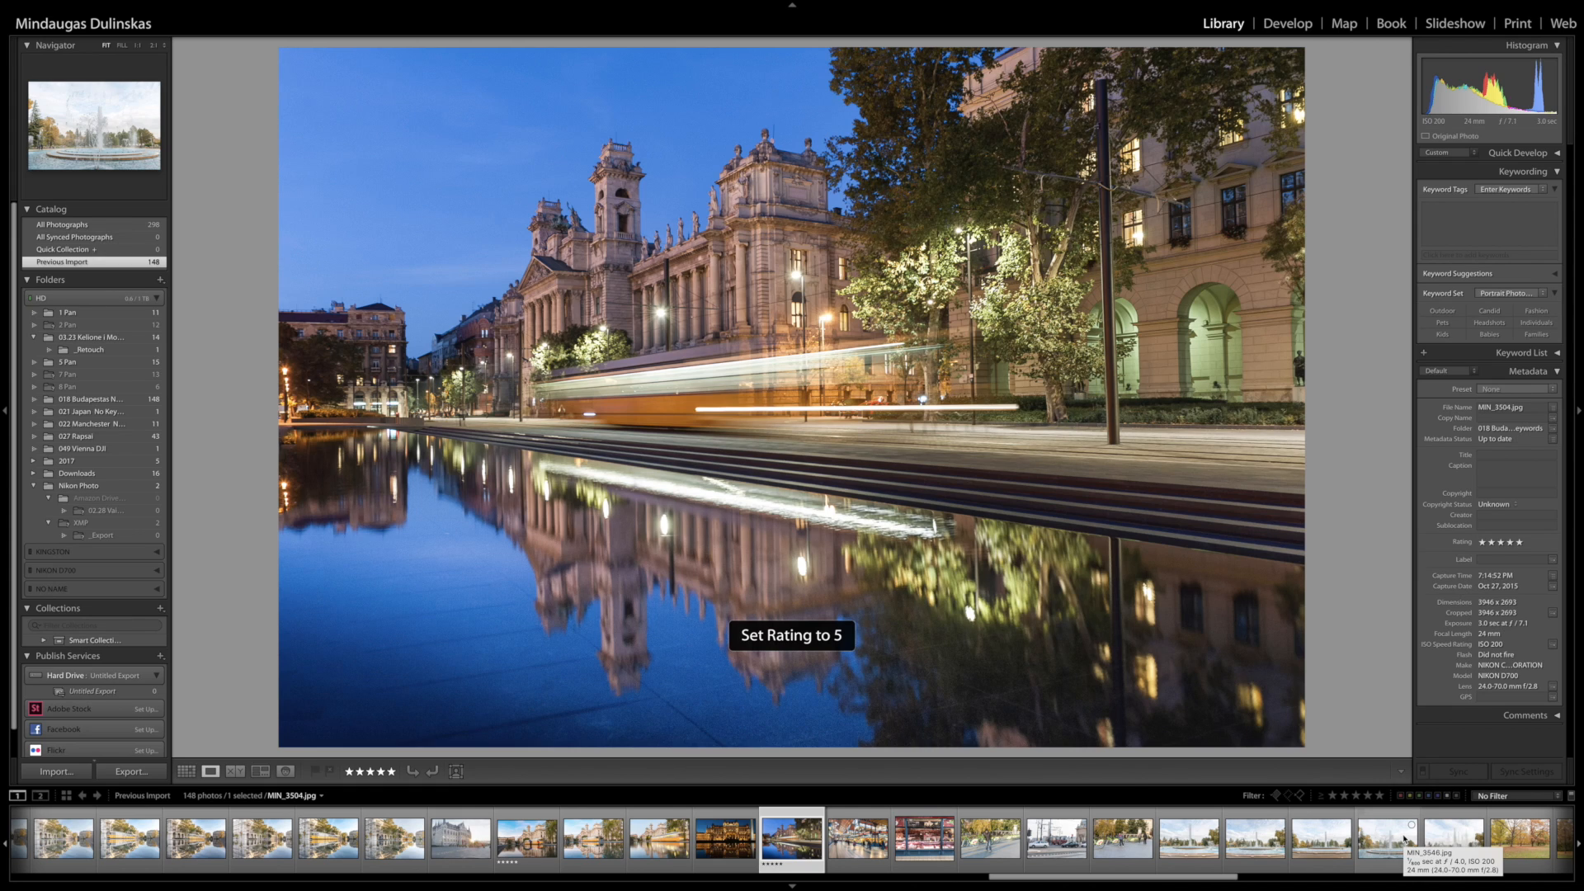
- Return to the grid and filter the photos by 2 stars, setting the rule to rating is equal to
key(g)
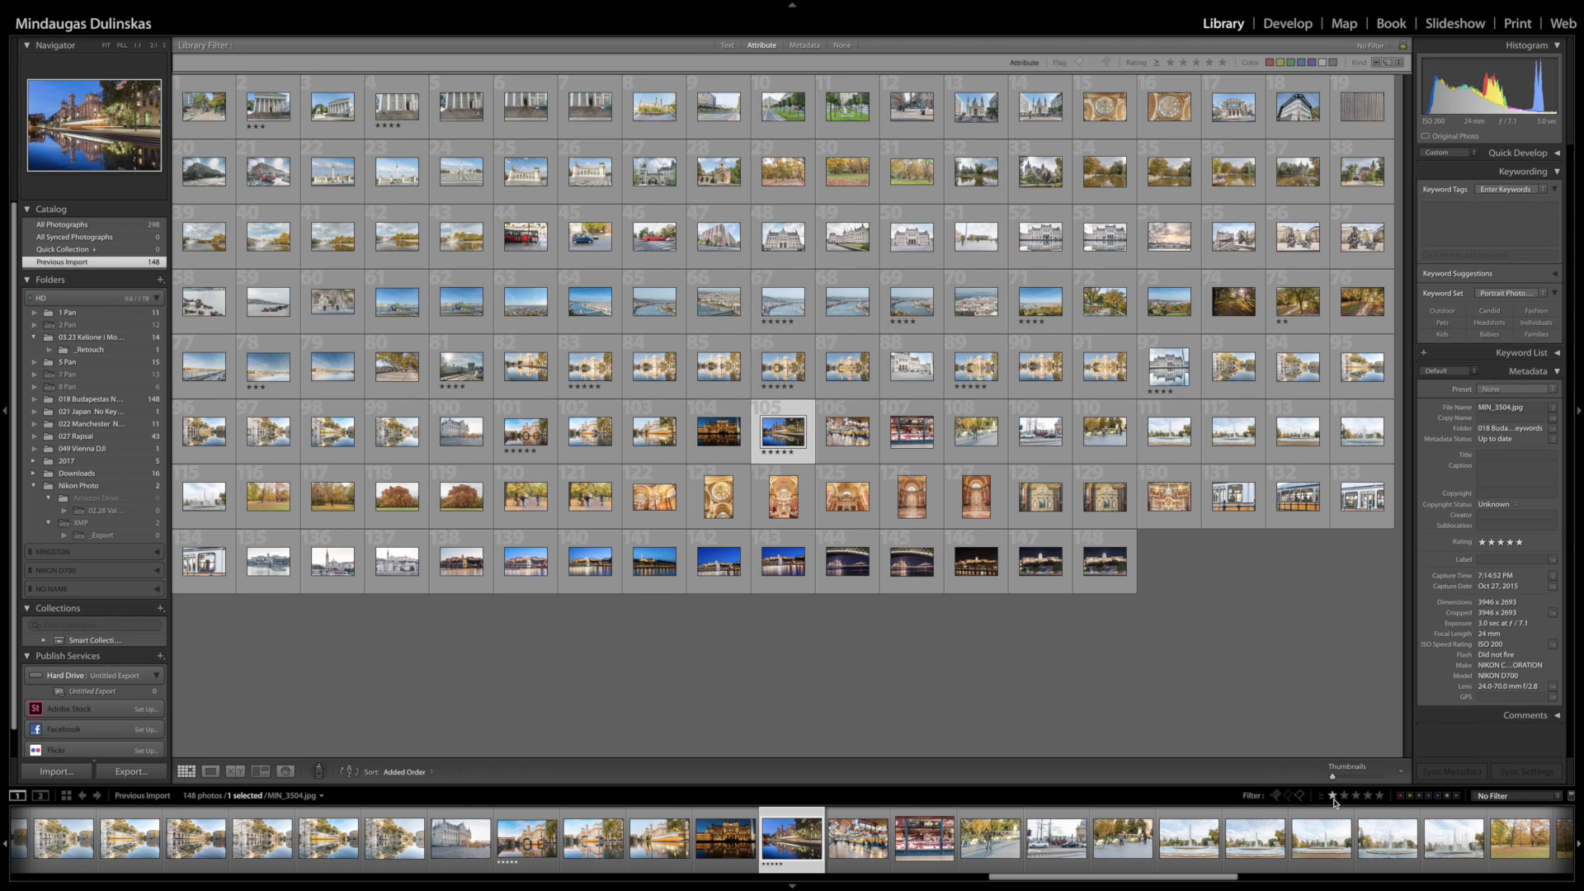
click(1342, 797)
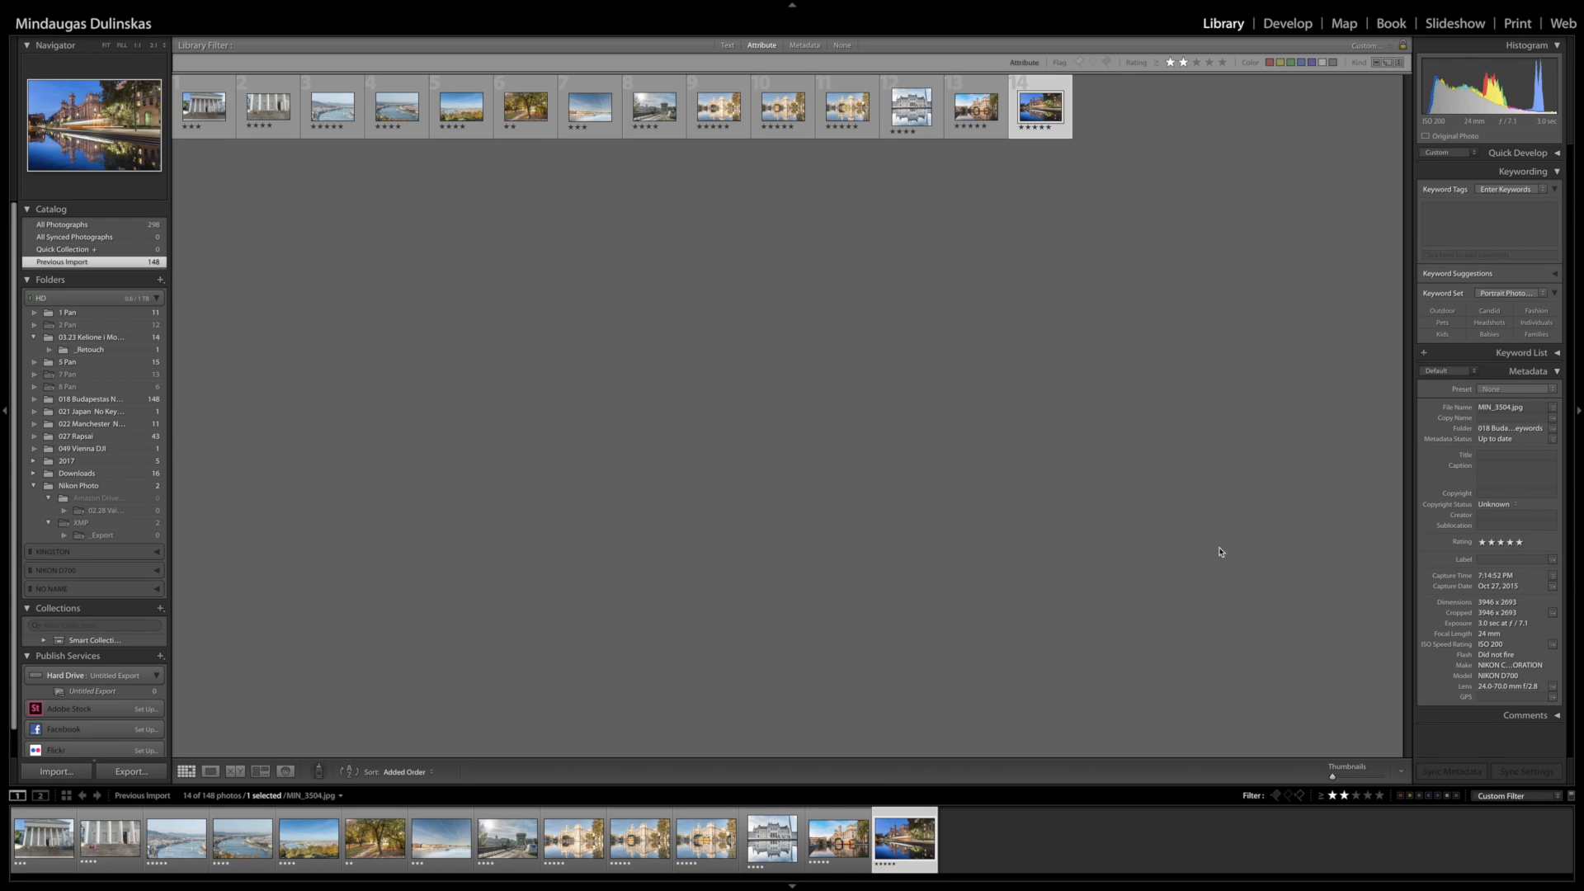
click(1321, 796)
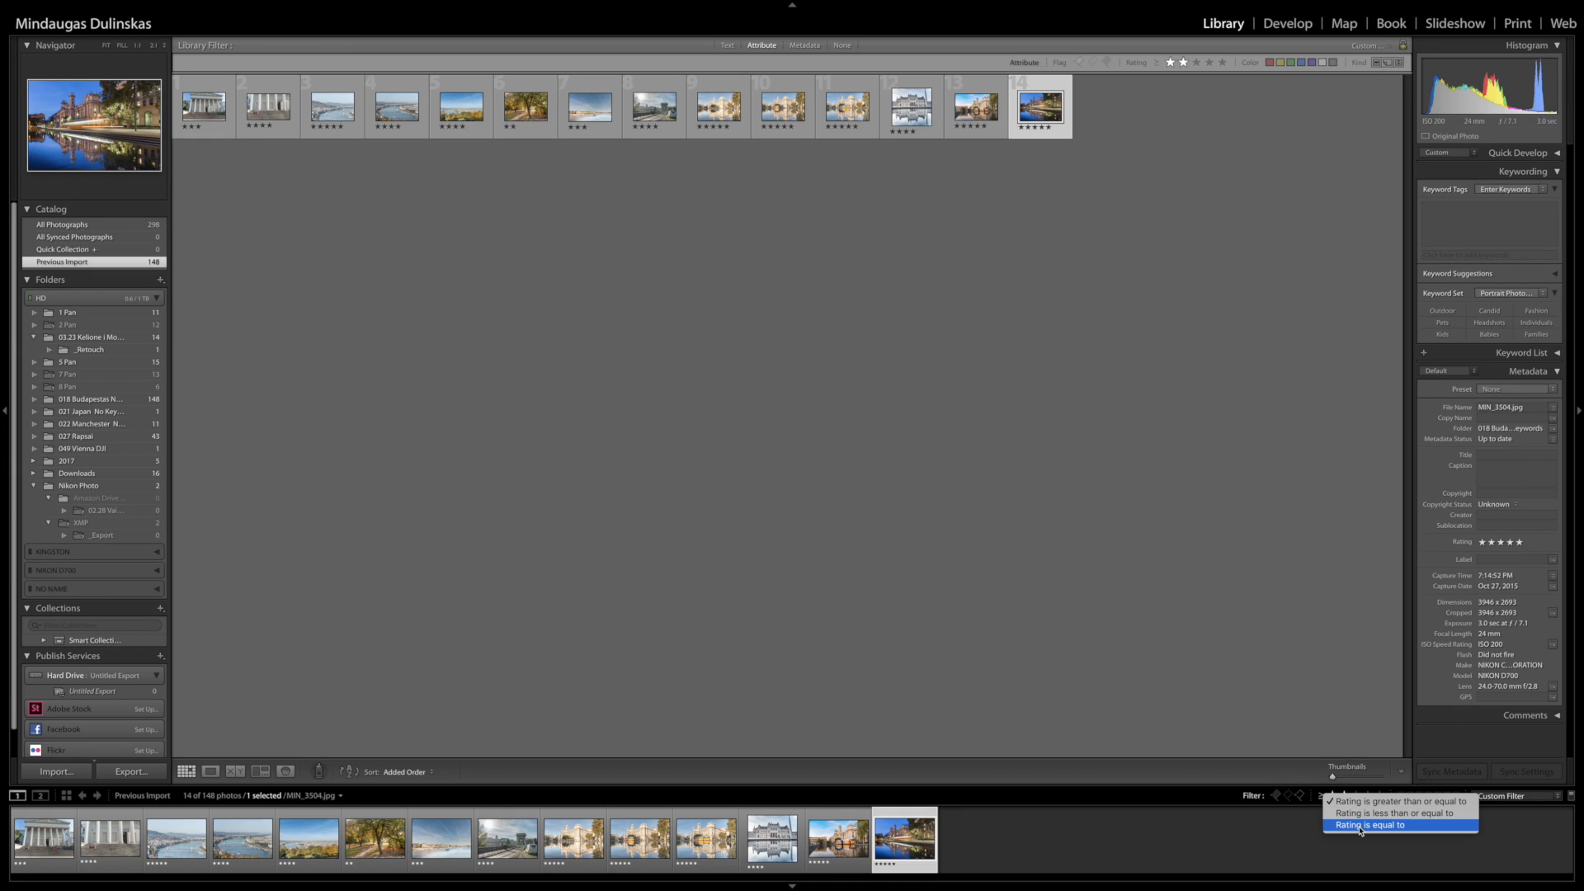
click(1360, 826)
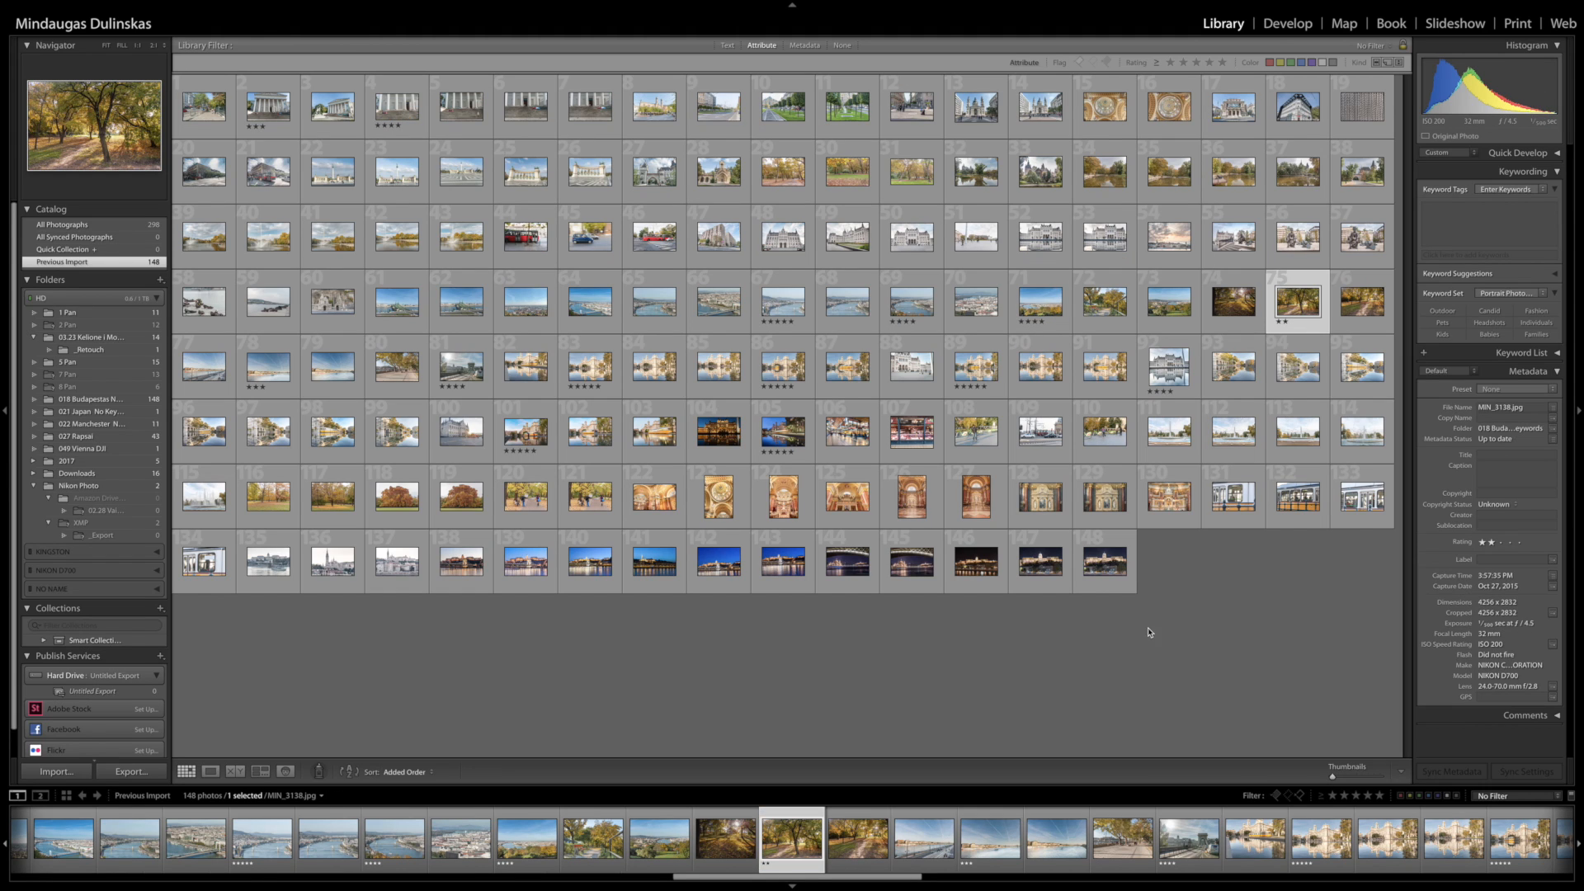
- Filter the photos by 2 stars and set the rule to rating is less than or equal to
click(1343, 794)
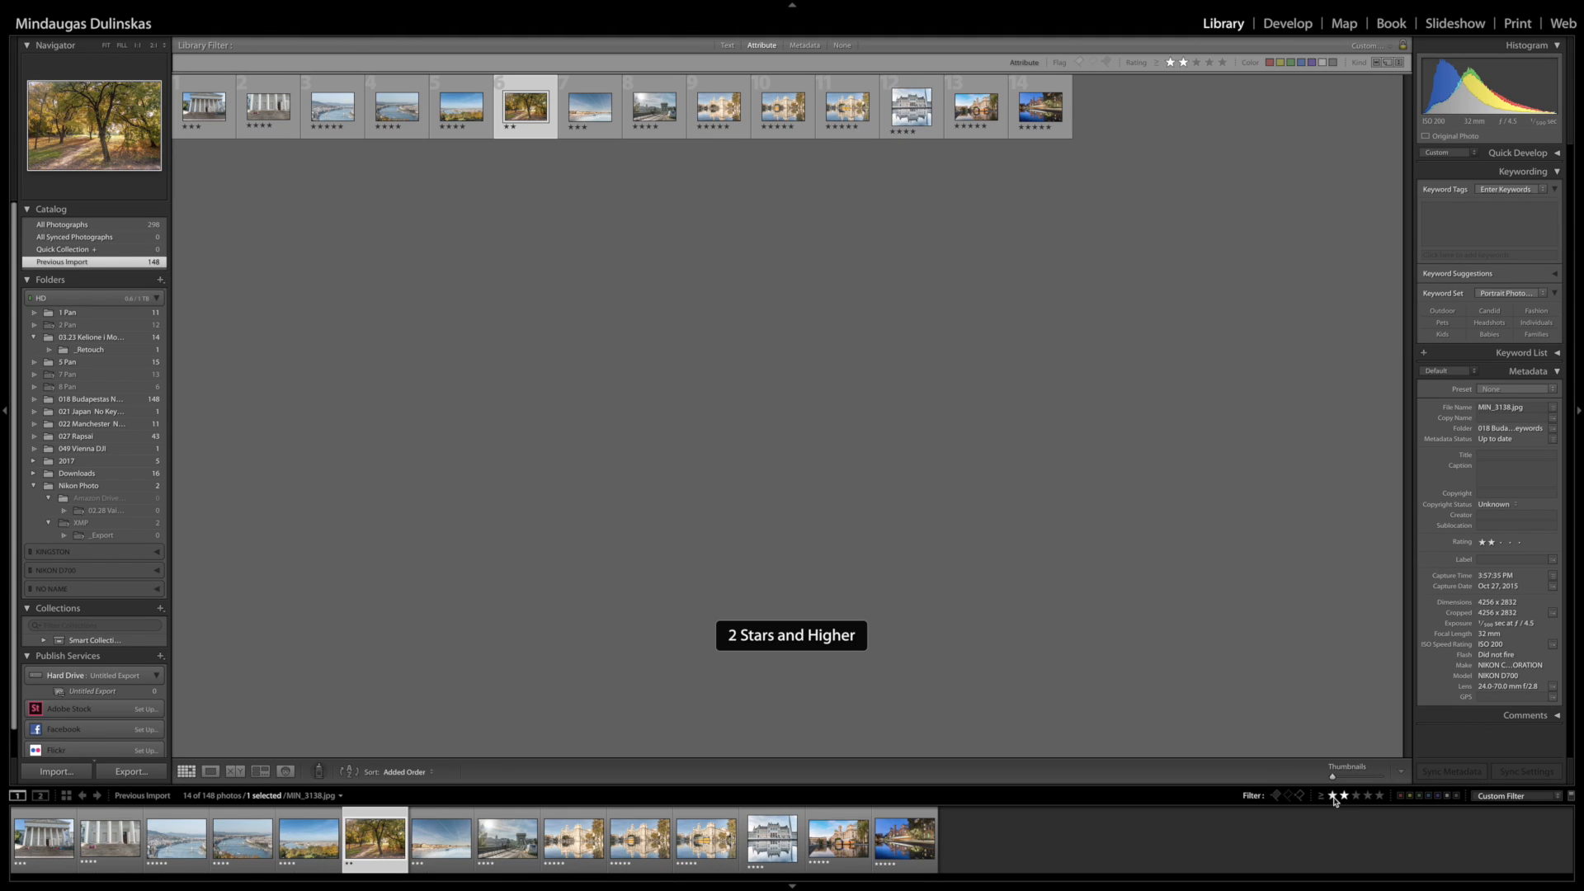
click(1321, 797)
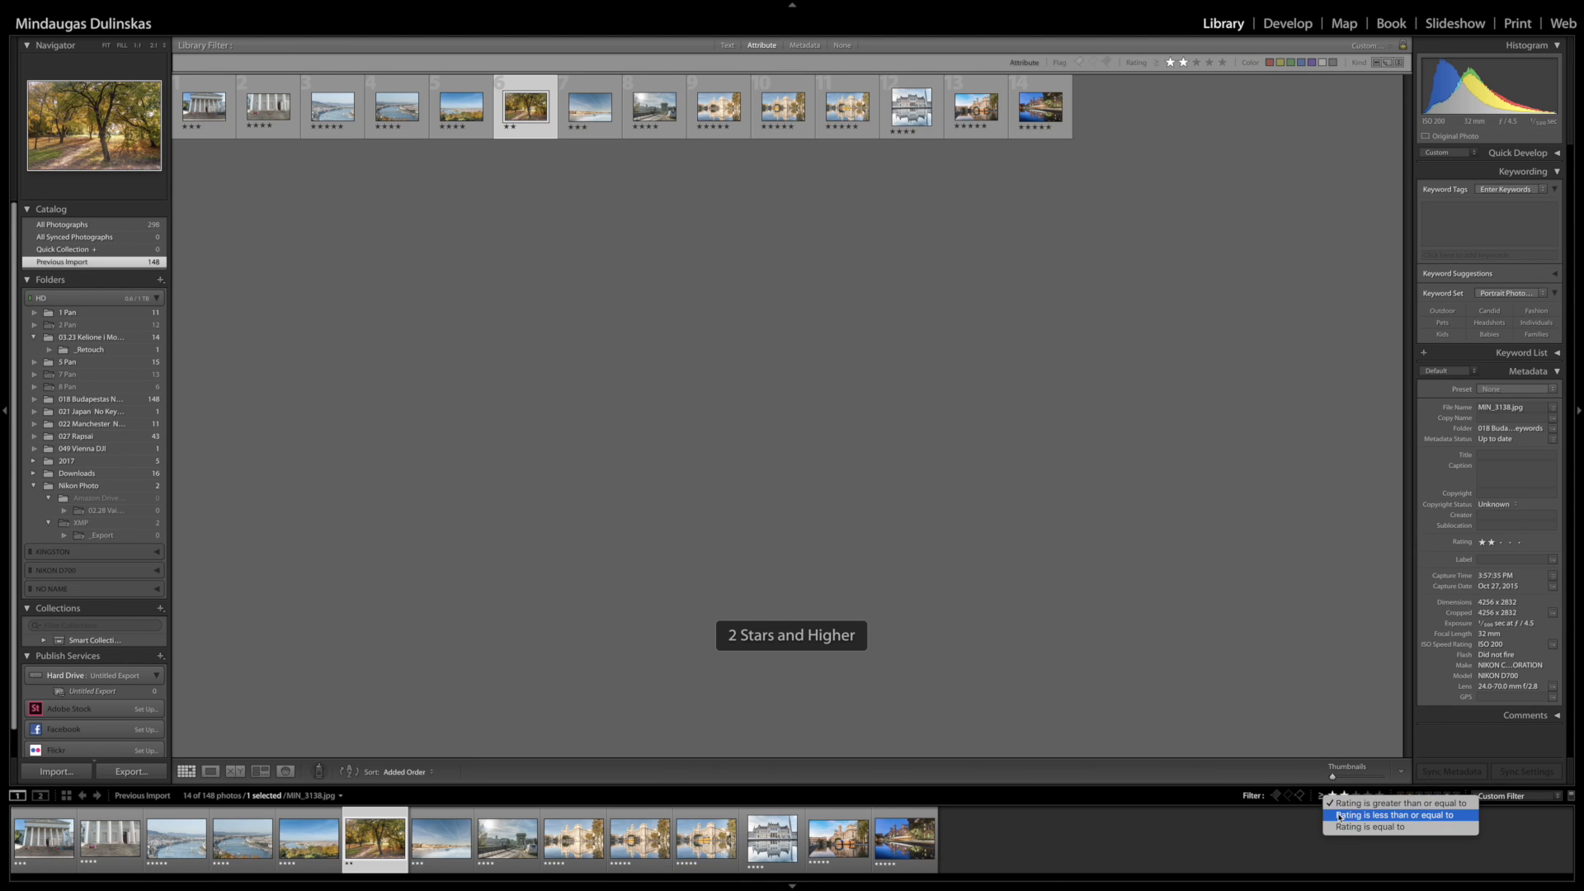
click(1340, 815)
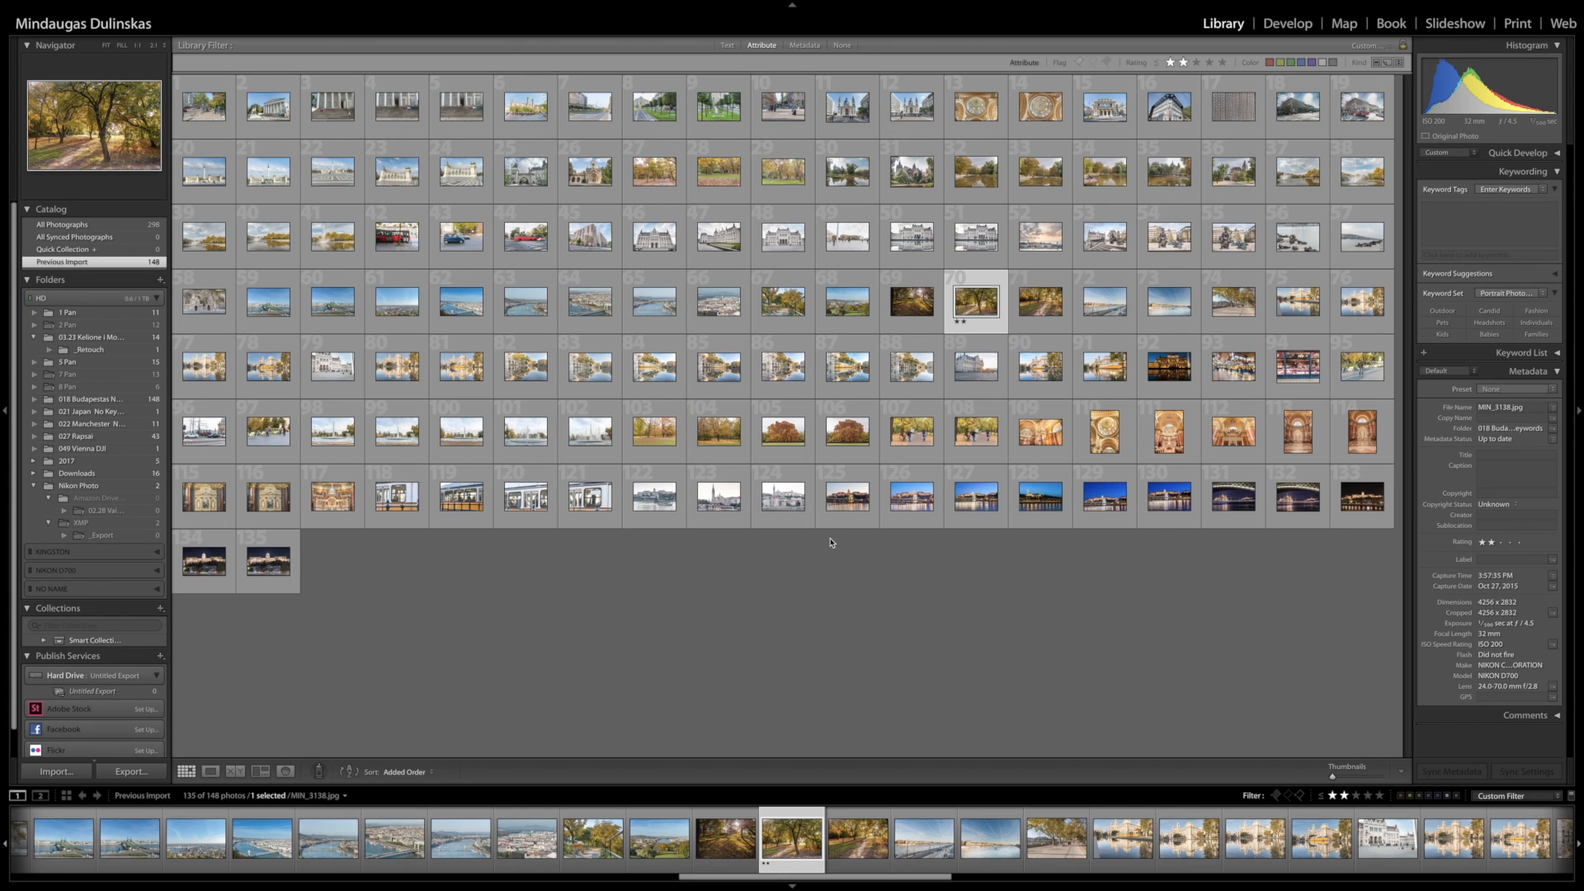
- Switch the 2-star filter rule to rating is equal to, and finally to rating is greater than or equal to
click(1321, 796)
click(1332, 827)
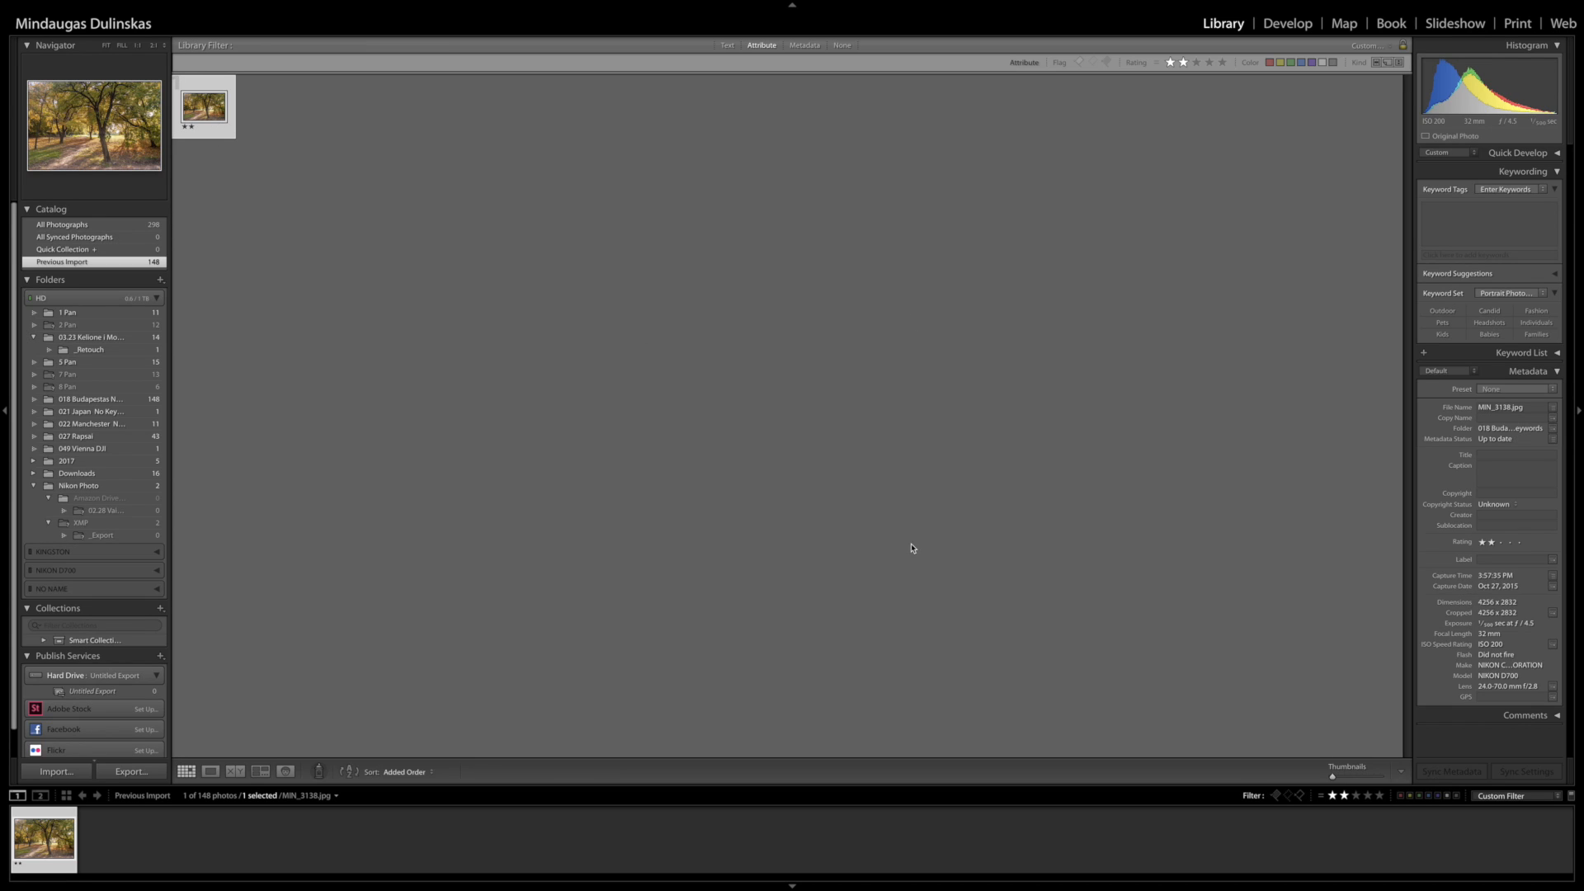
click(1322, 800)
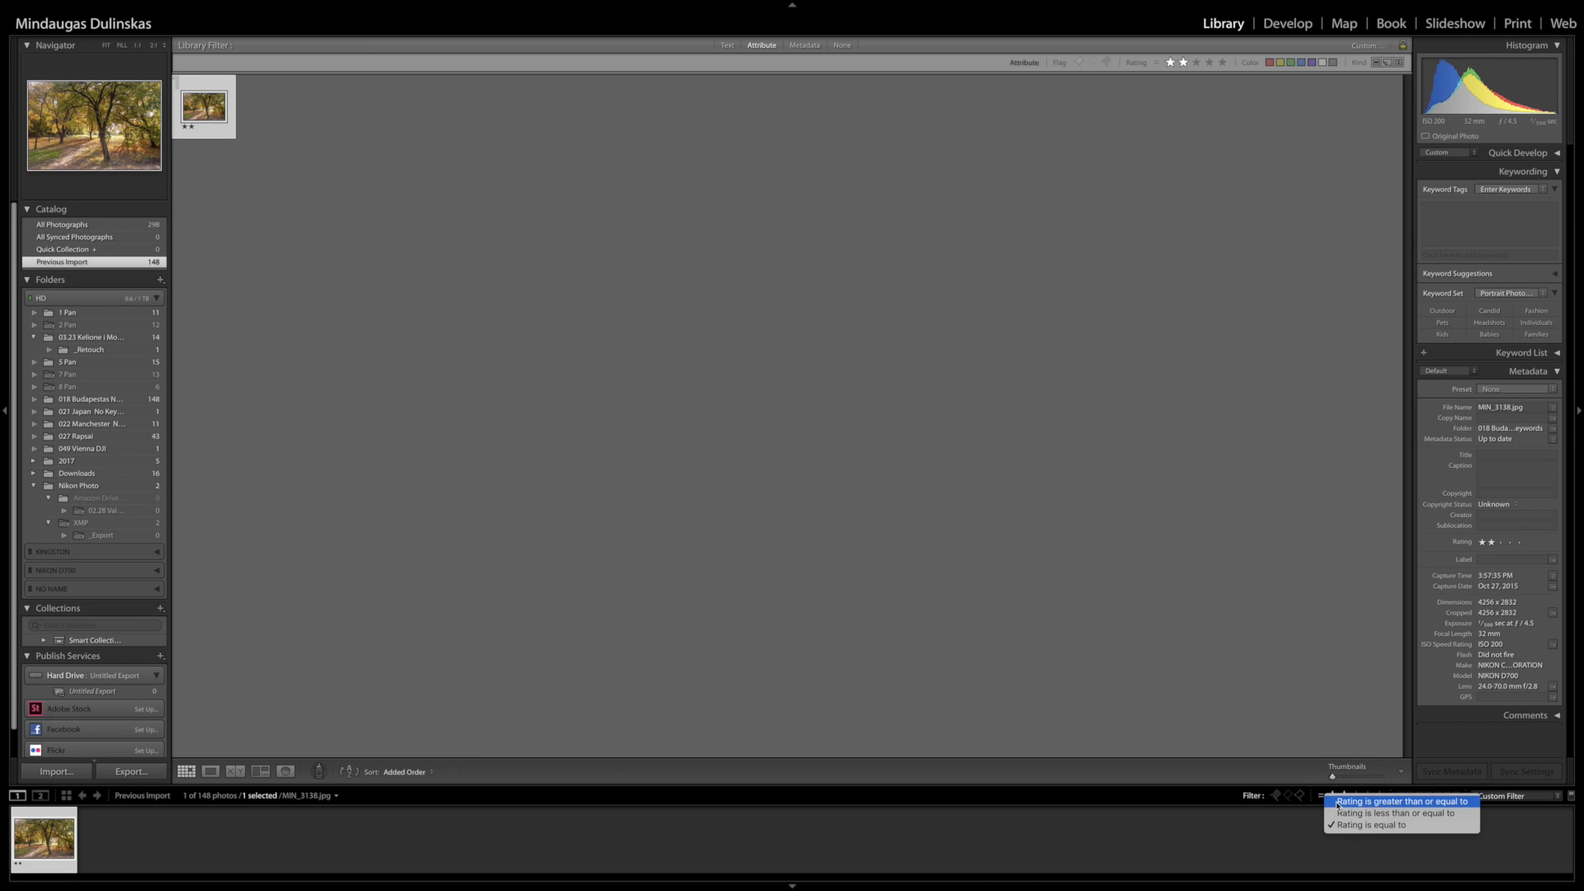
click(1337, 806)
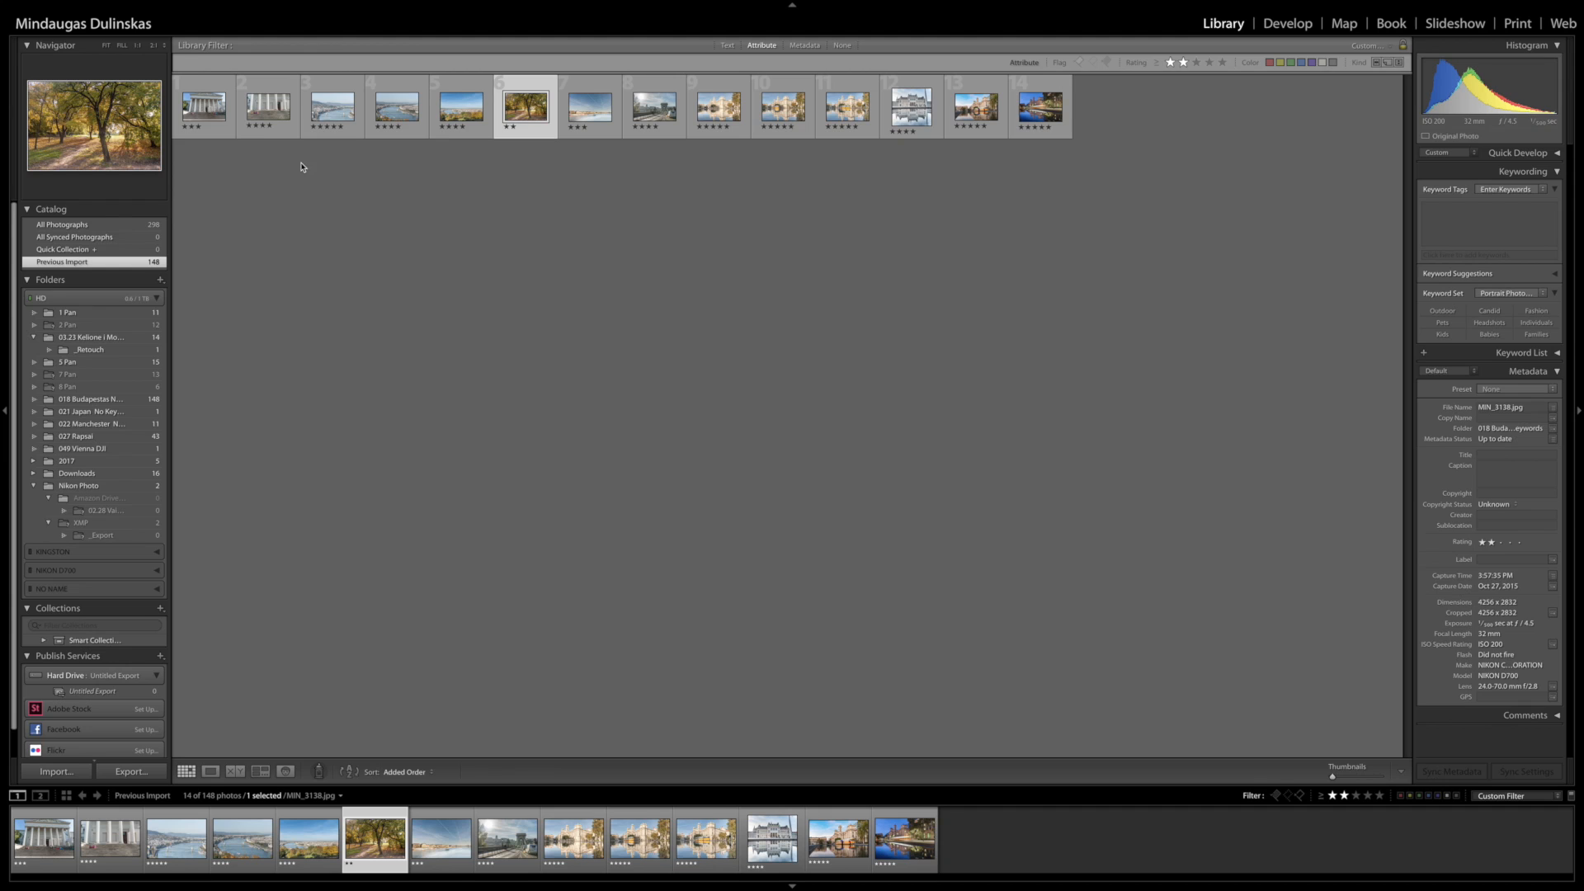
- Open the first filtered photo, MIN_2939.jpg, in Loupe view and review the filtered photos up to the reflection shot MIN_3188.jpg
double_click(213, 116)
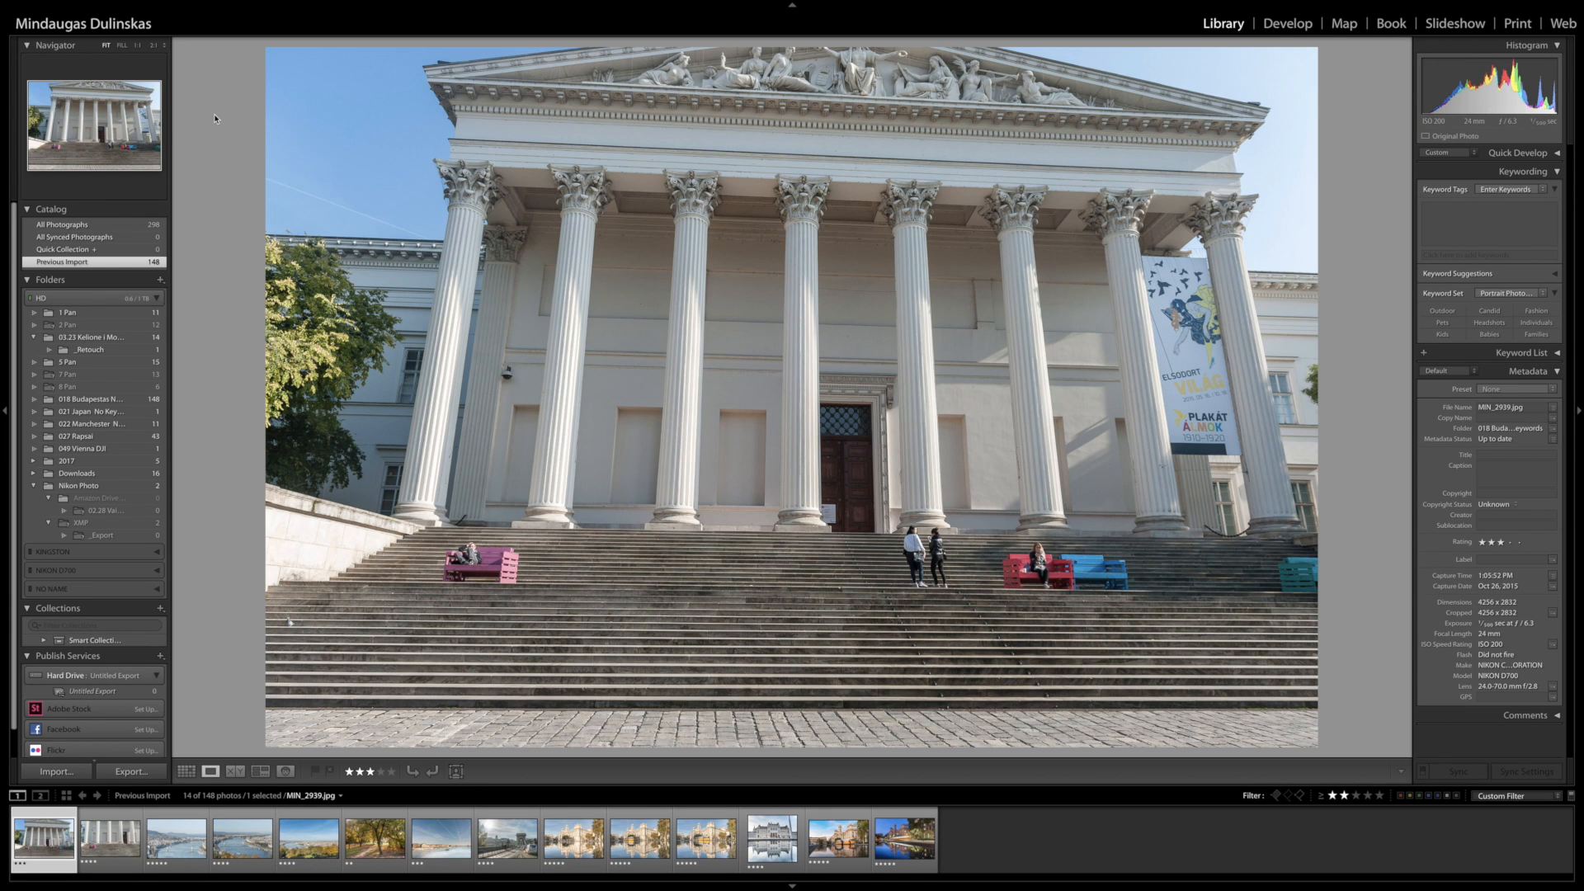
key(Right)
key(Right)
key(Right)
key(Right)
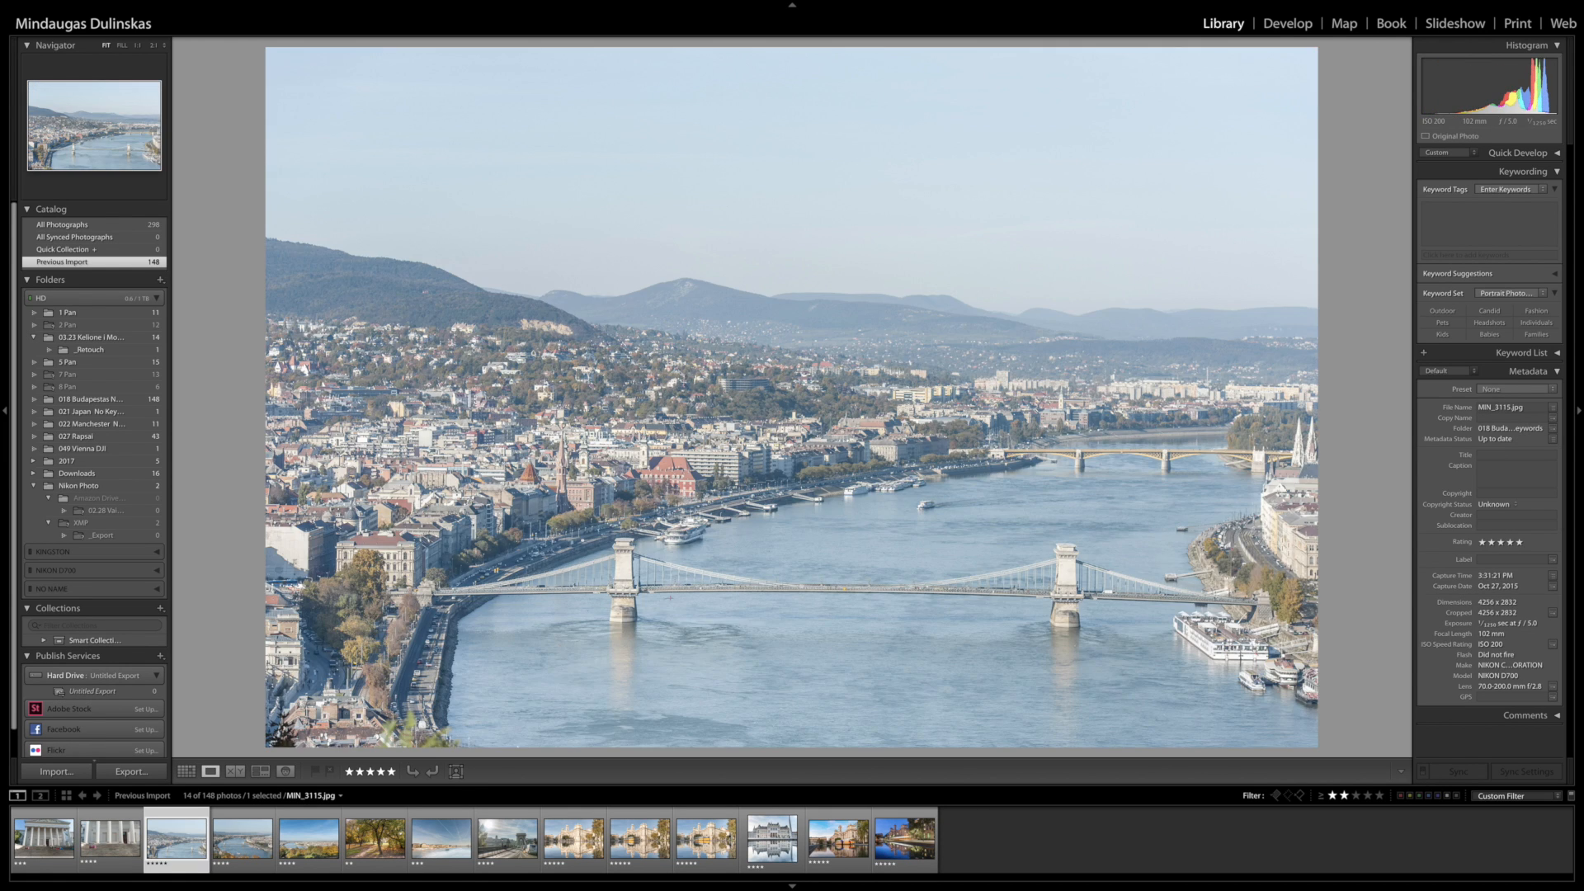
key(Right)
key(Right)
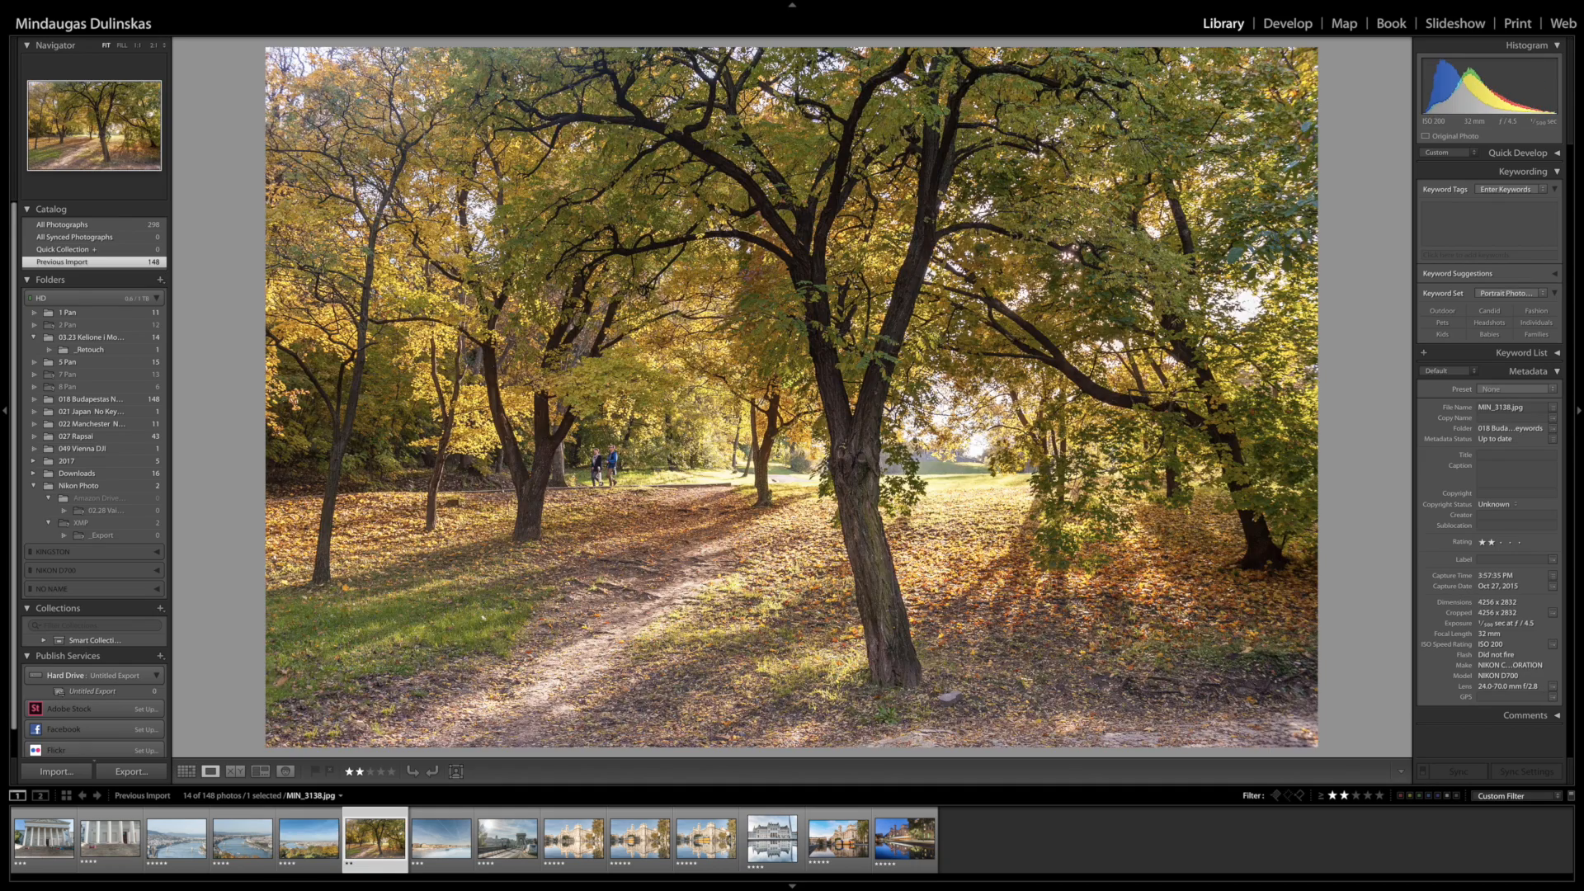
key(Right)
key(Right)
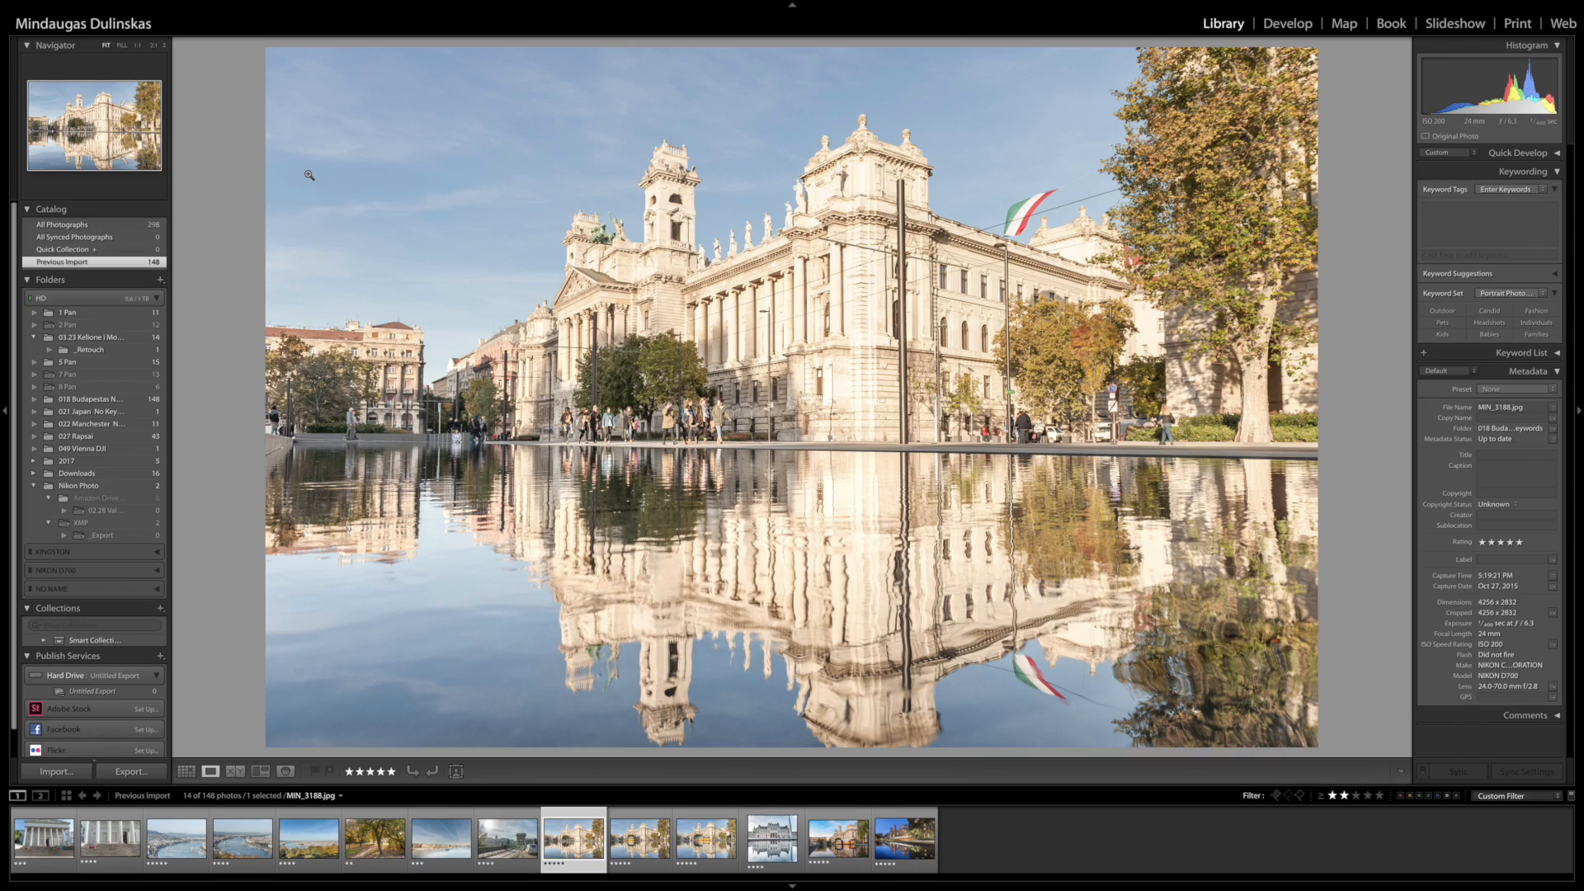
- Go back to the river and bridge photo MIN_3117.jpg and give it the red colour label
key(Left)
key(Left)
key(Left)
key(Left)
key(Left)
key(Left)
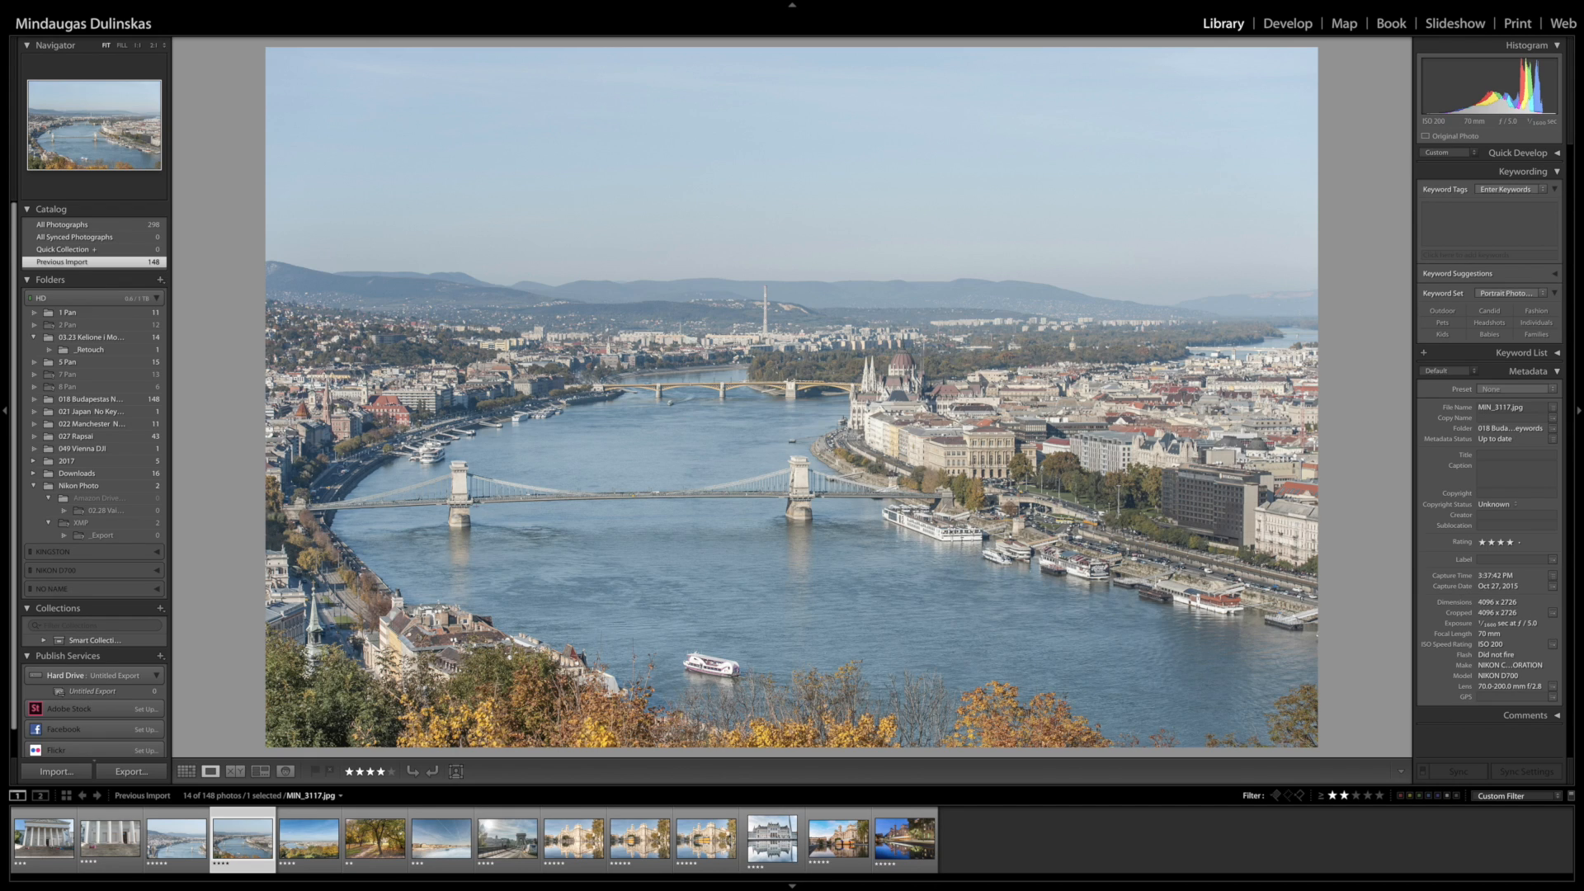
key(alt)
key(6)
- Move on to MIN_3154.jpg, the river view with contrails, and give it the red colour label
key(Right)
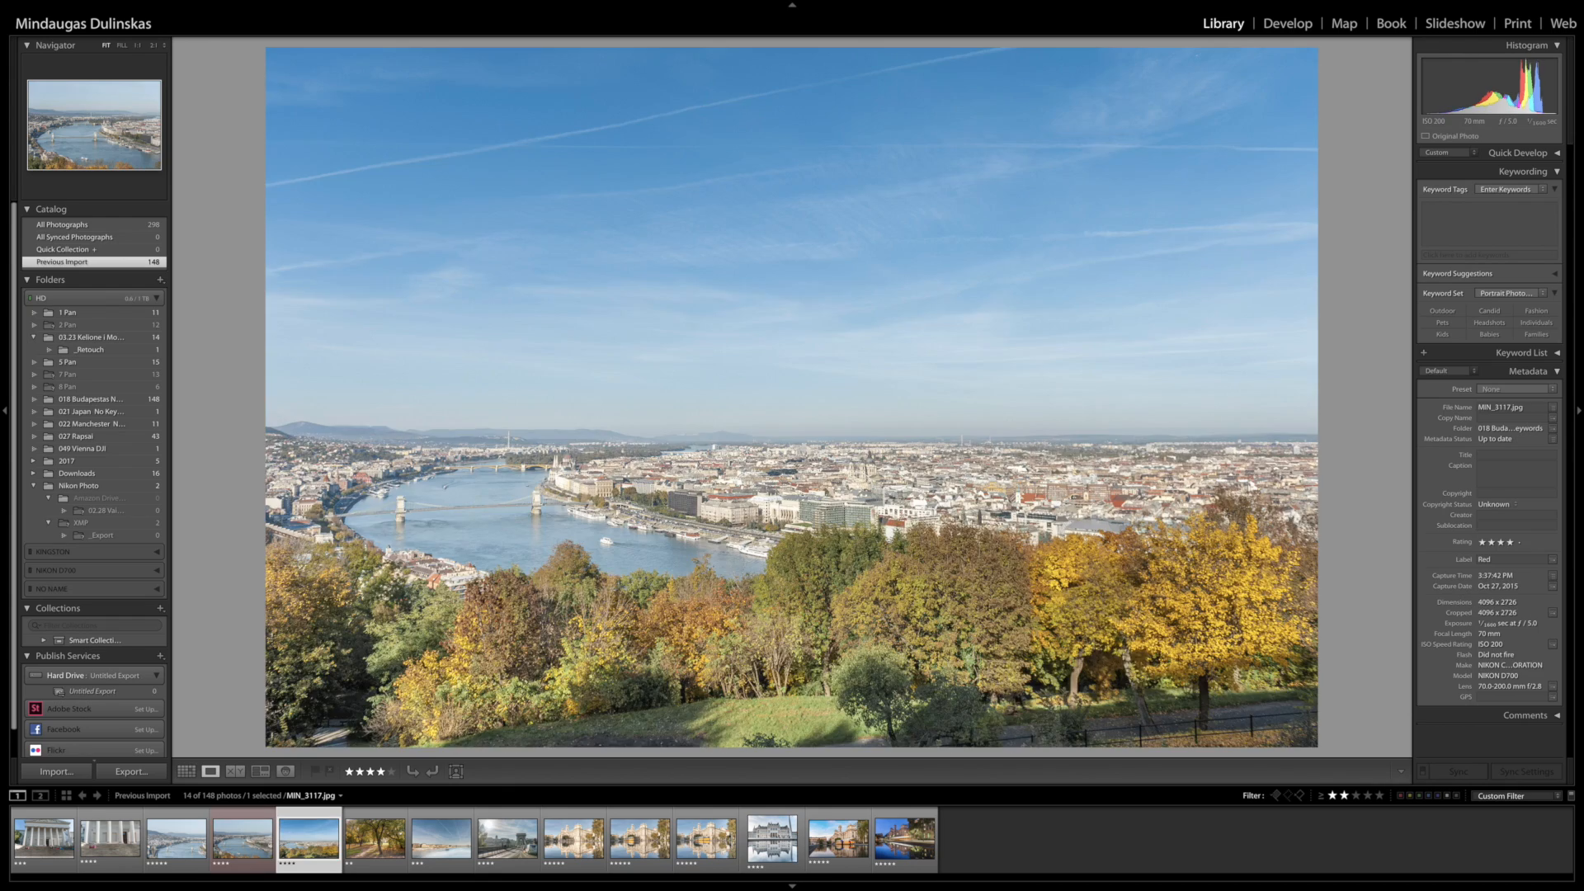
key(Right)
key(Right)
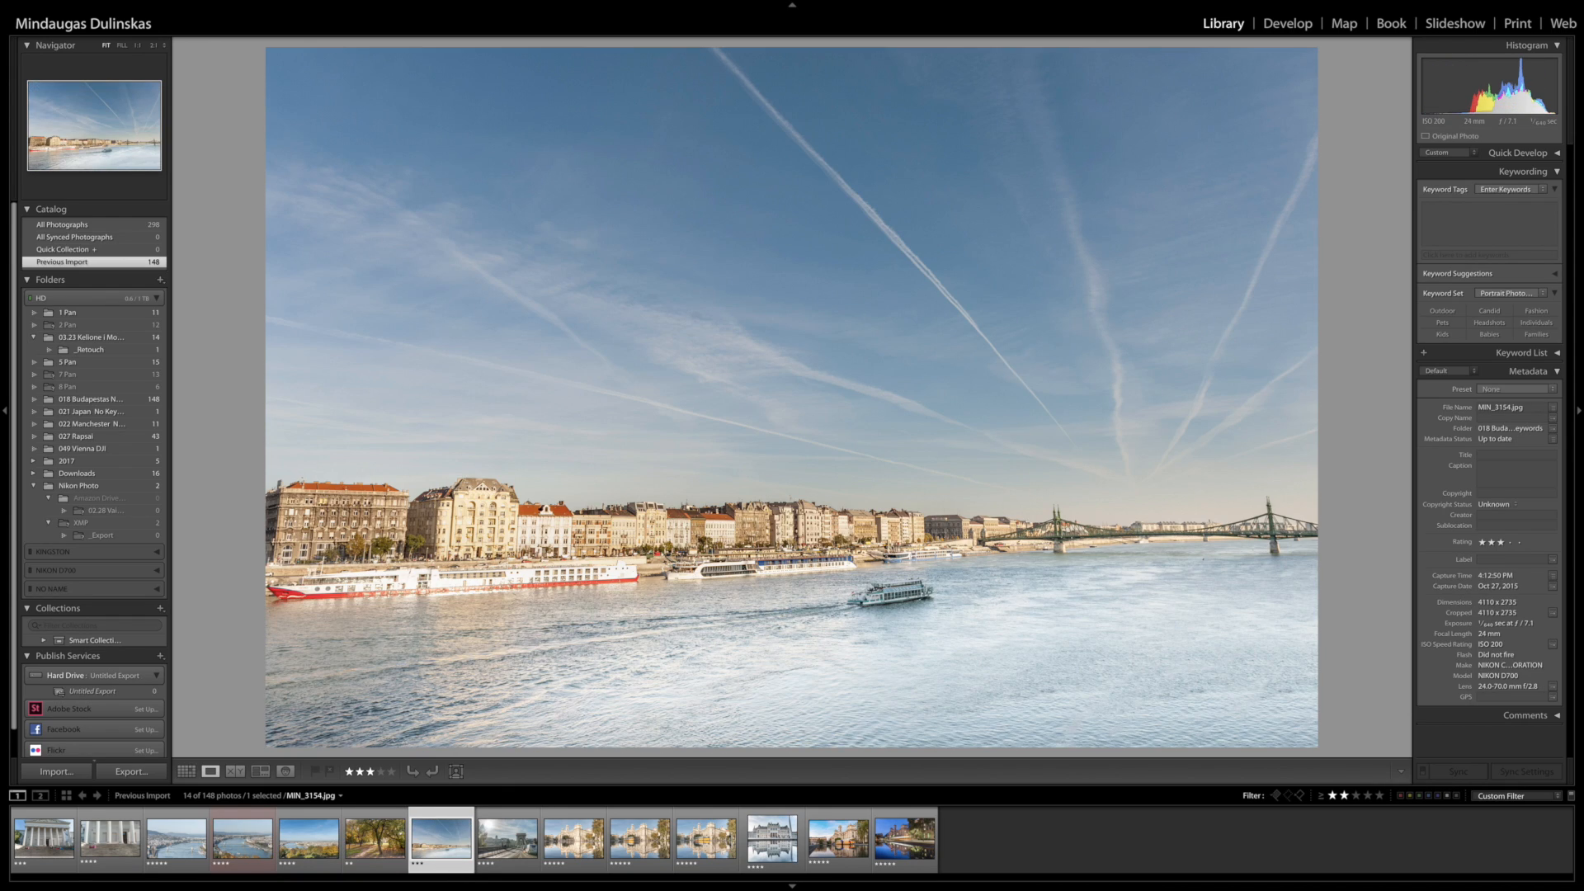
key(alt)
key(6)
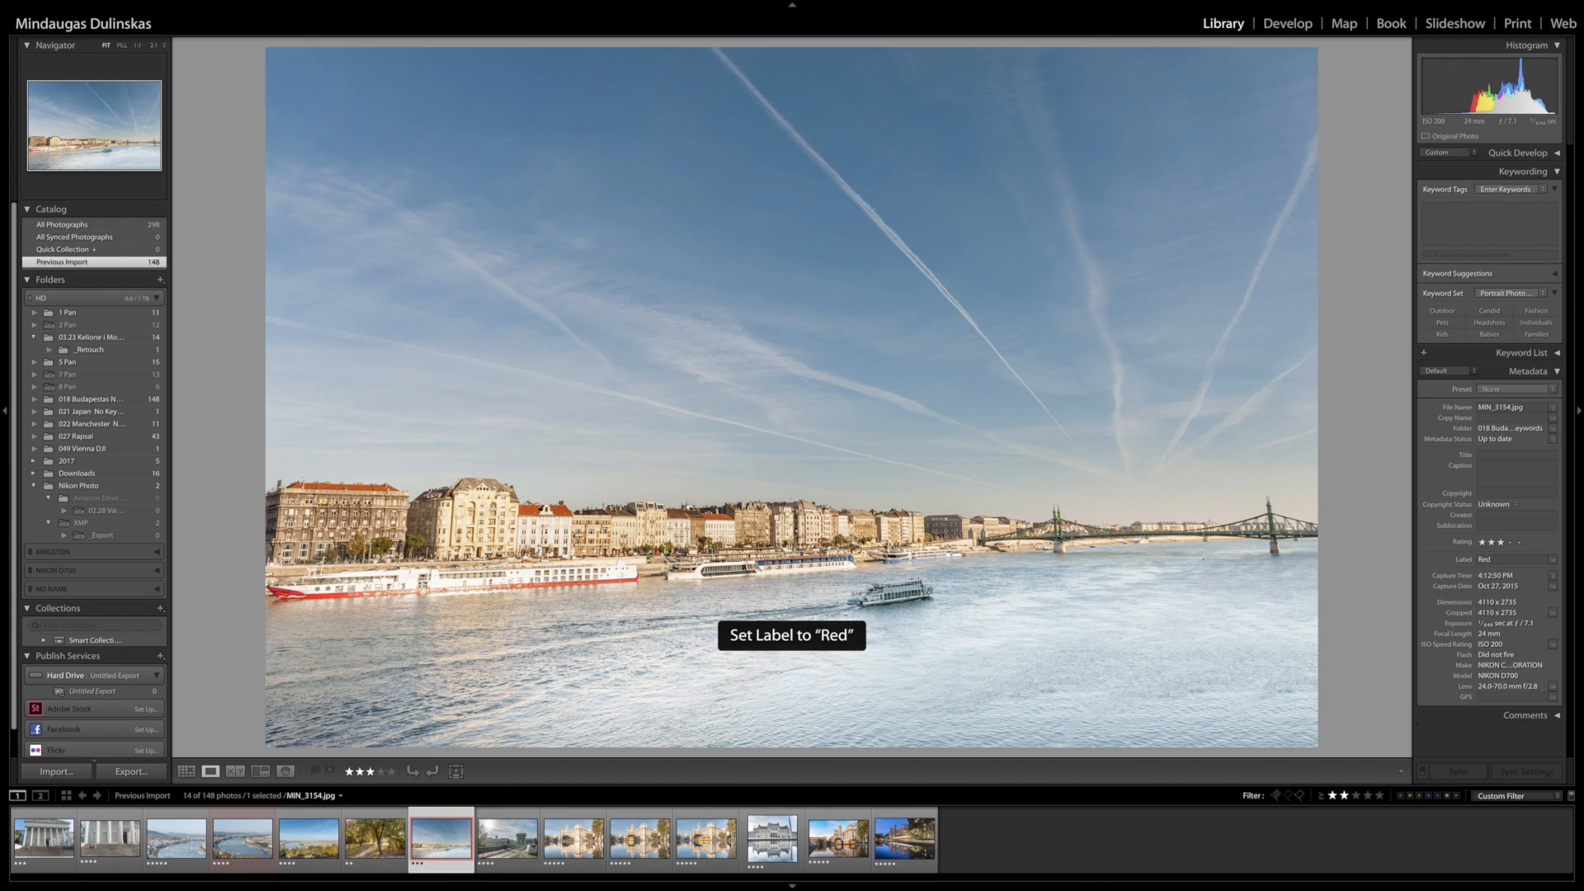
- Advance to the parliament reflection panorama MIN_3301-Pano.jpg and give it the red colour label
key(Right)
key(Right)
key(Right)
key(Right)
key(Right)
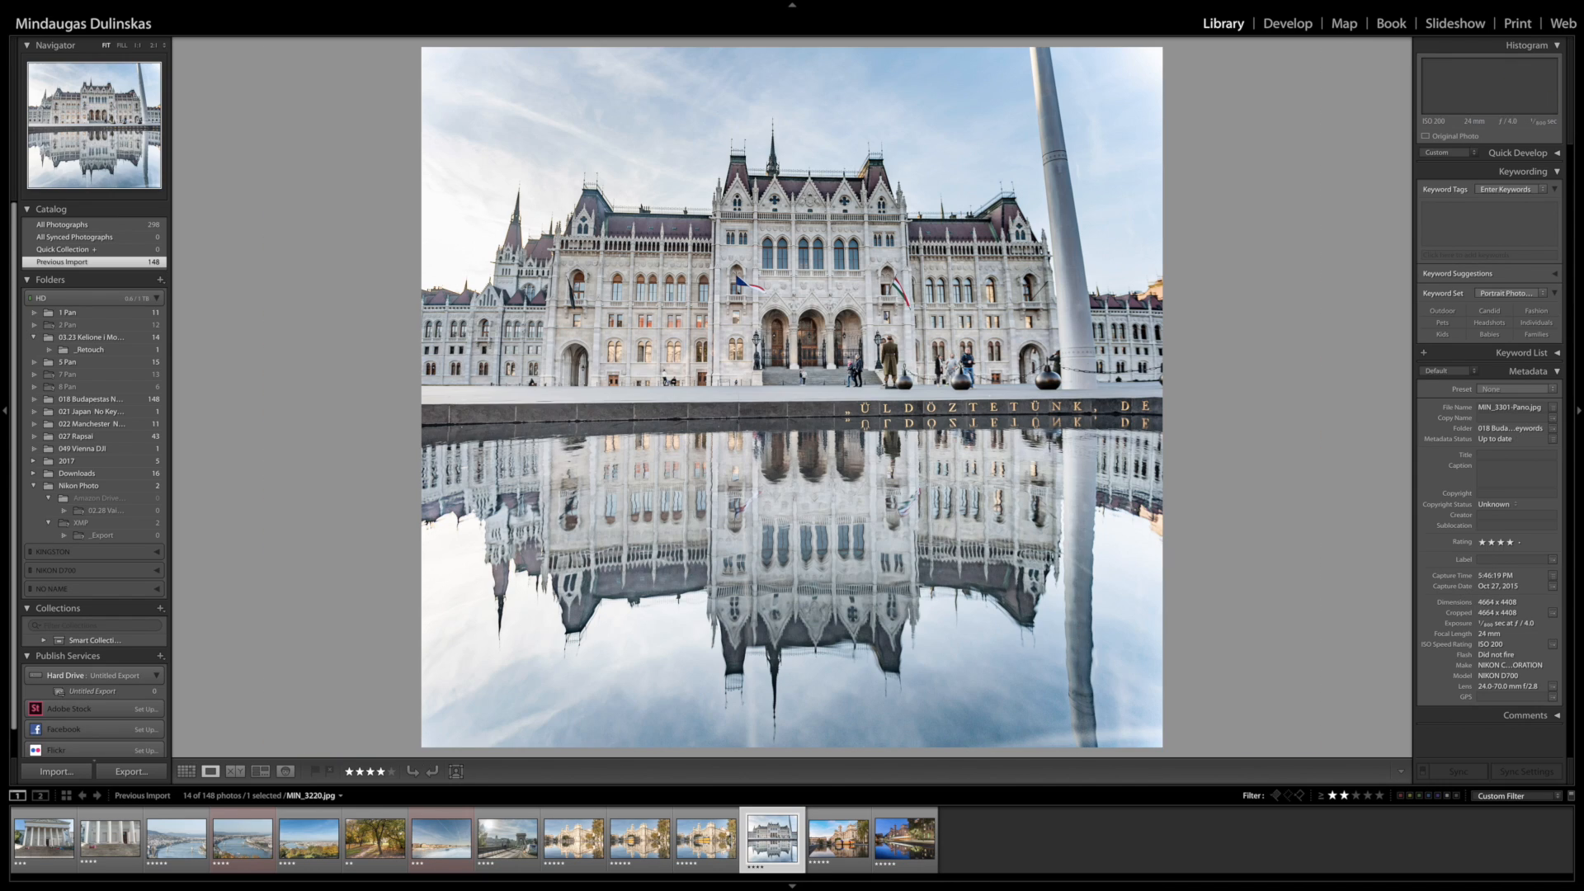
key(alt)
key(6)
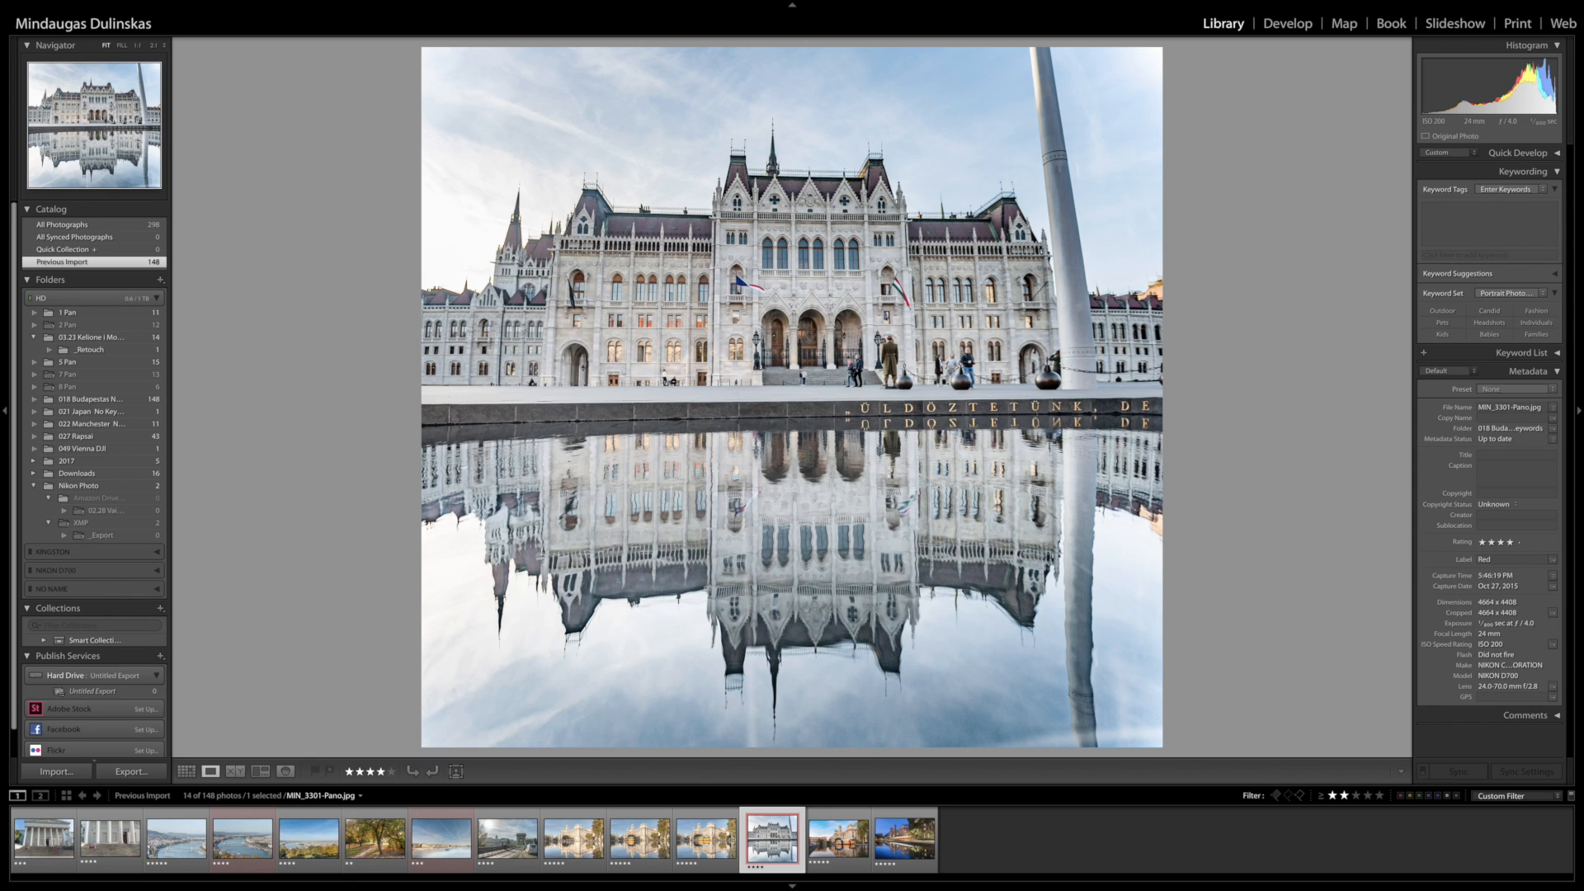
- Go to the last filtered photo, MIN_3504.jpg, and return to the grid to show only the red-labelled photos
key(Right)
key(Right)
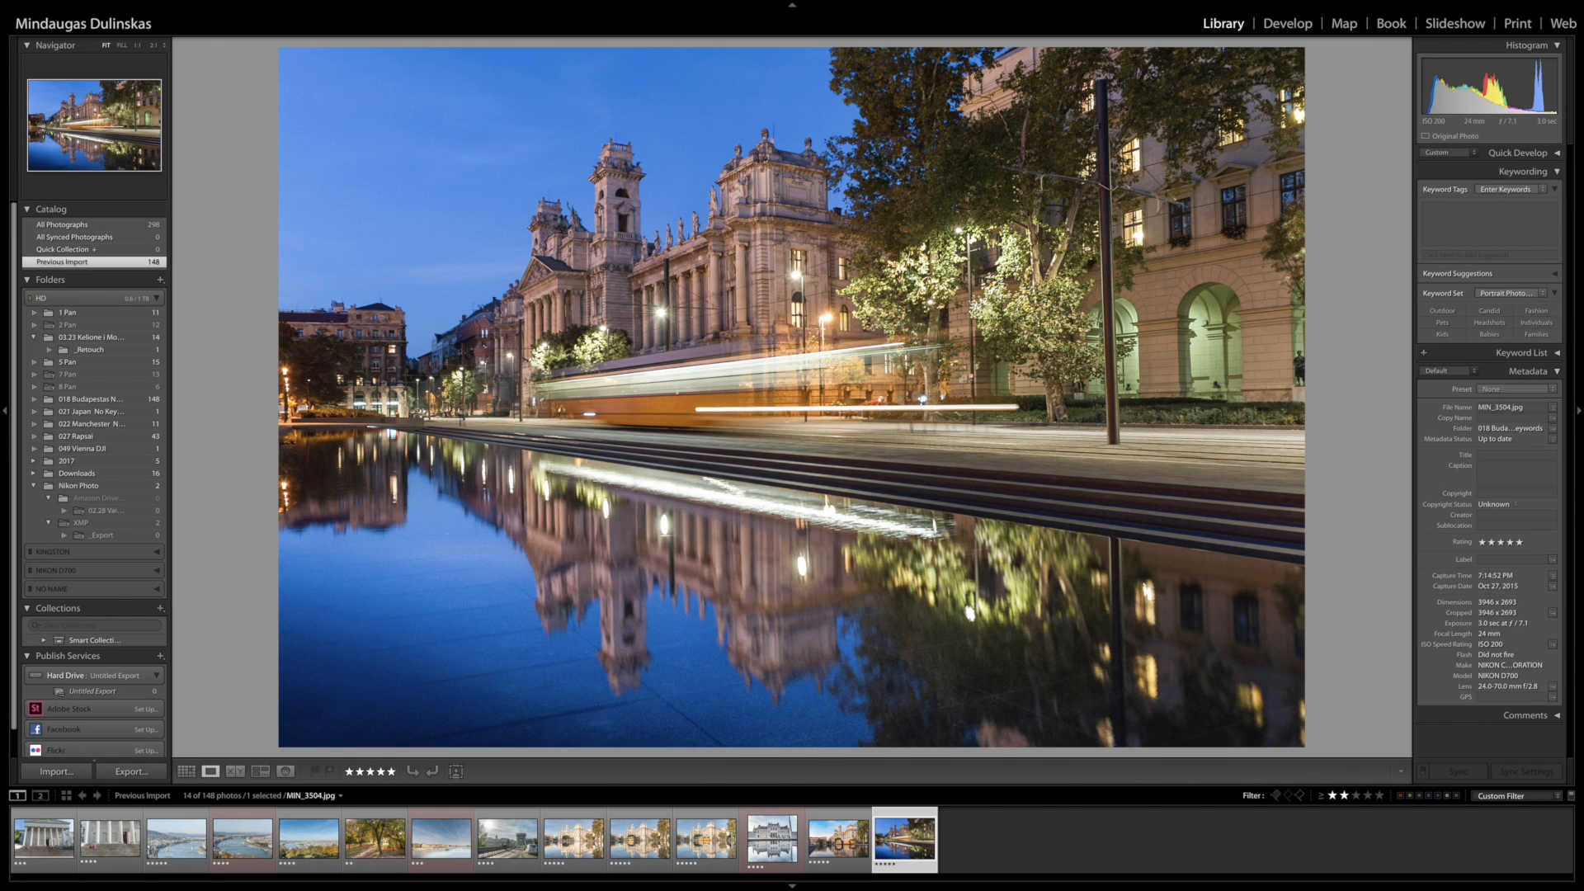
key(g)
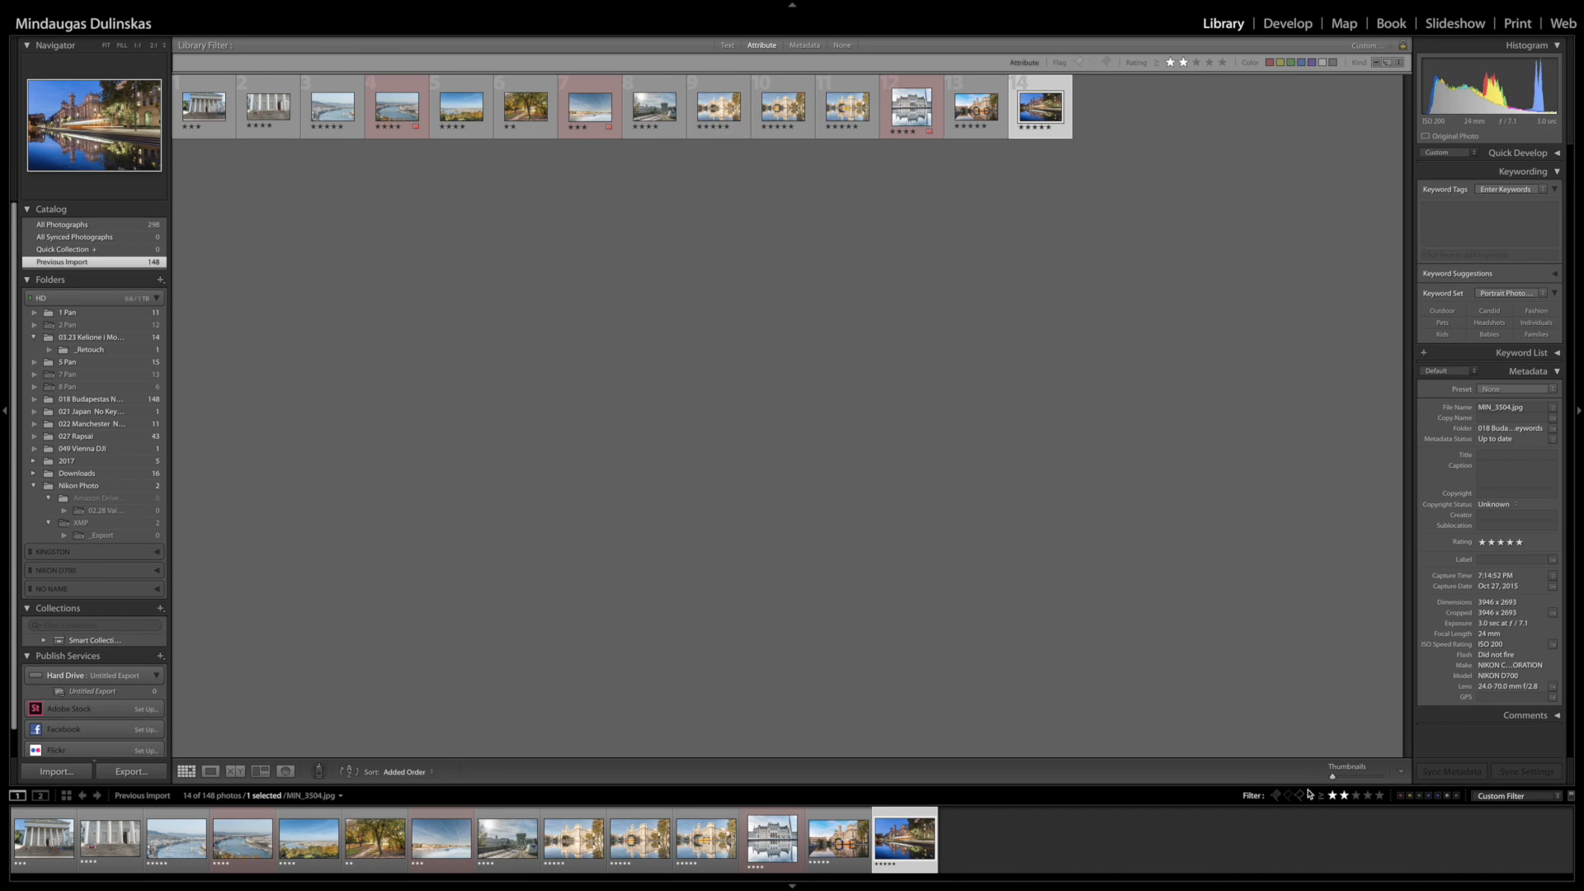
click(1401, 796)
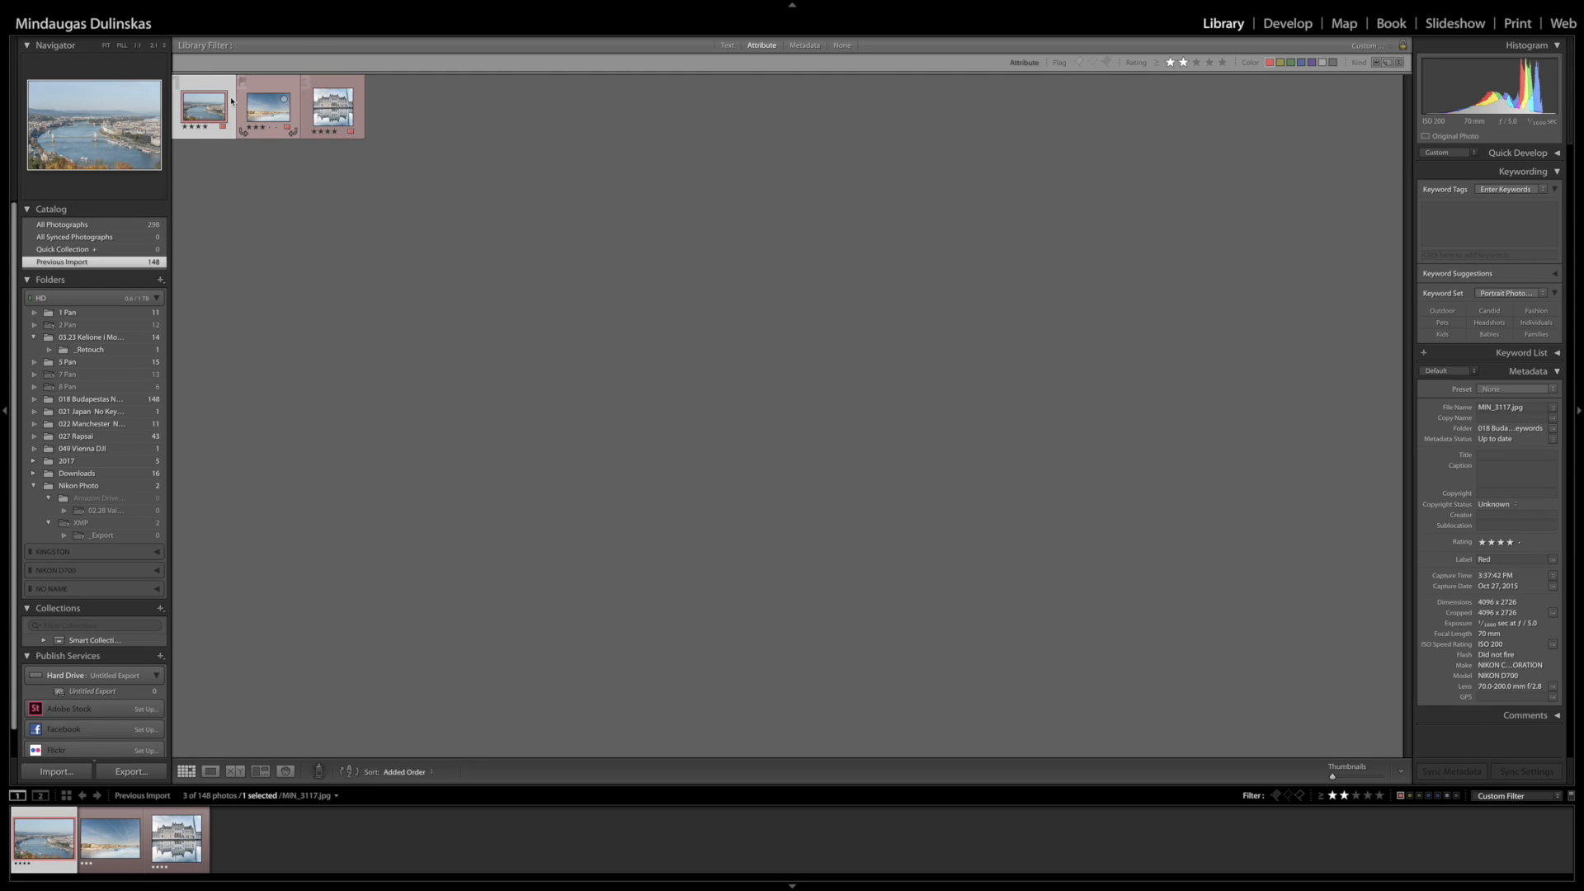
- Remove the red label filter and filter the photos by 5 stars, followed by 4 stars and higher
click(1403, 797)
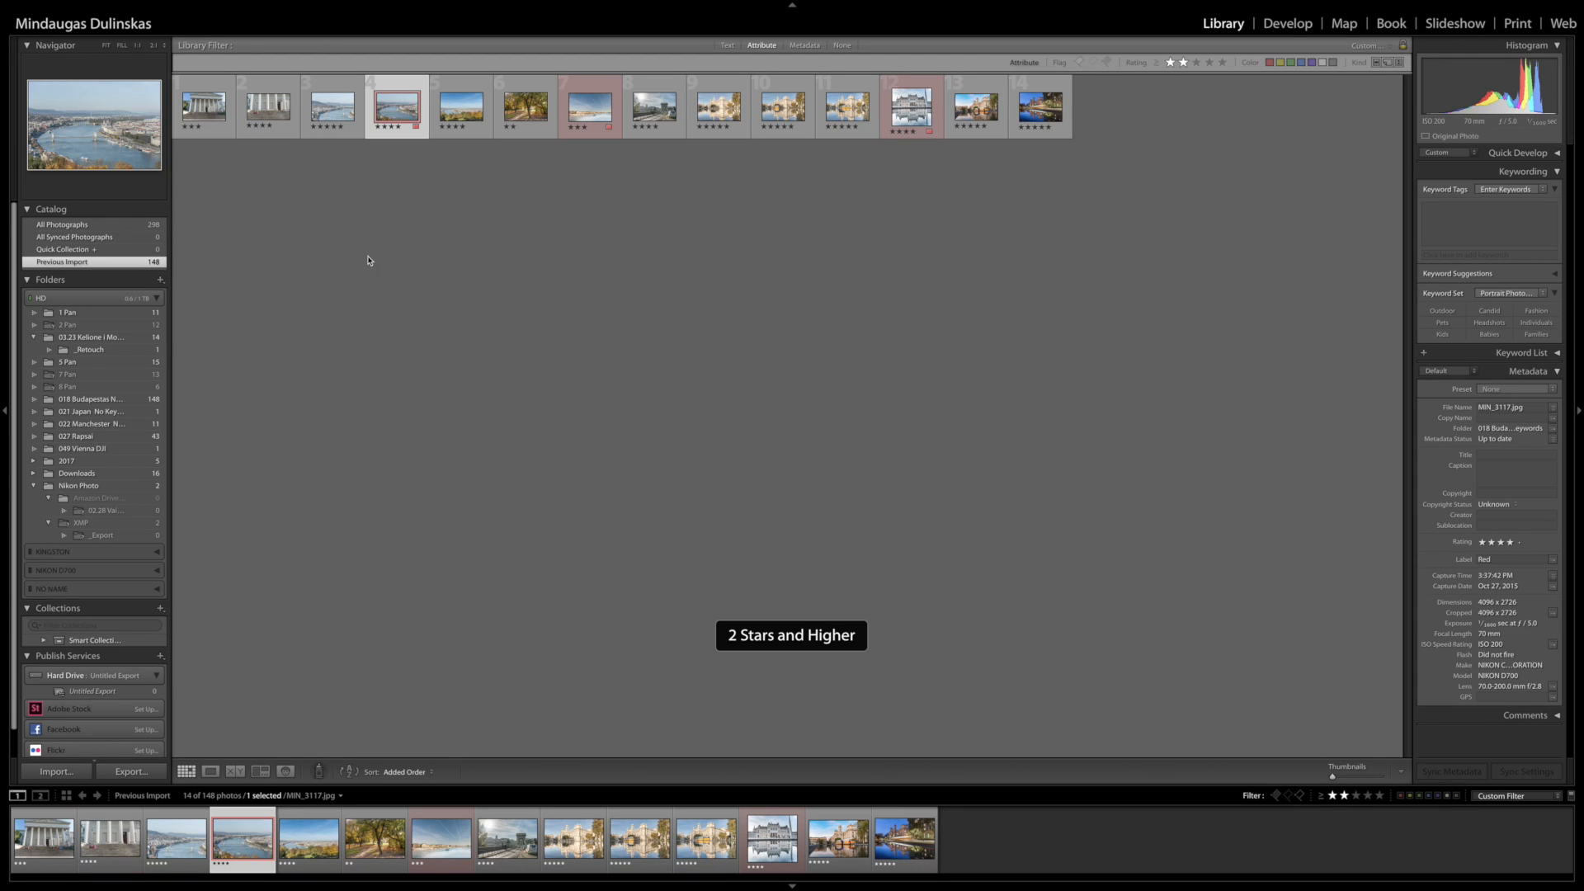
click(1378, 796)
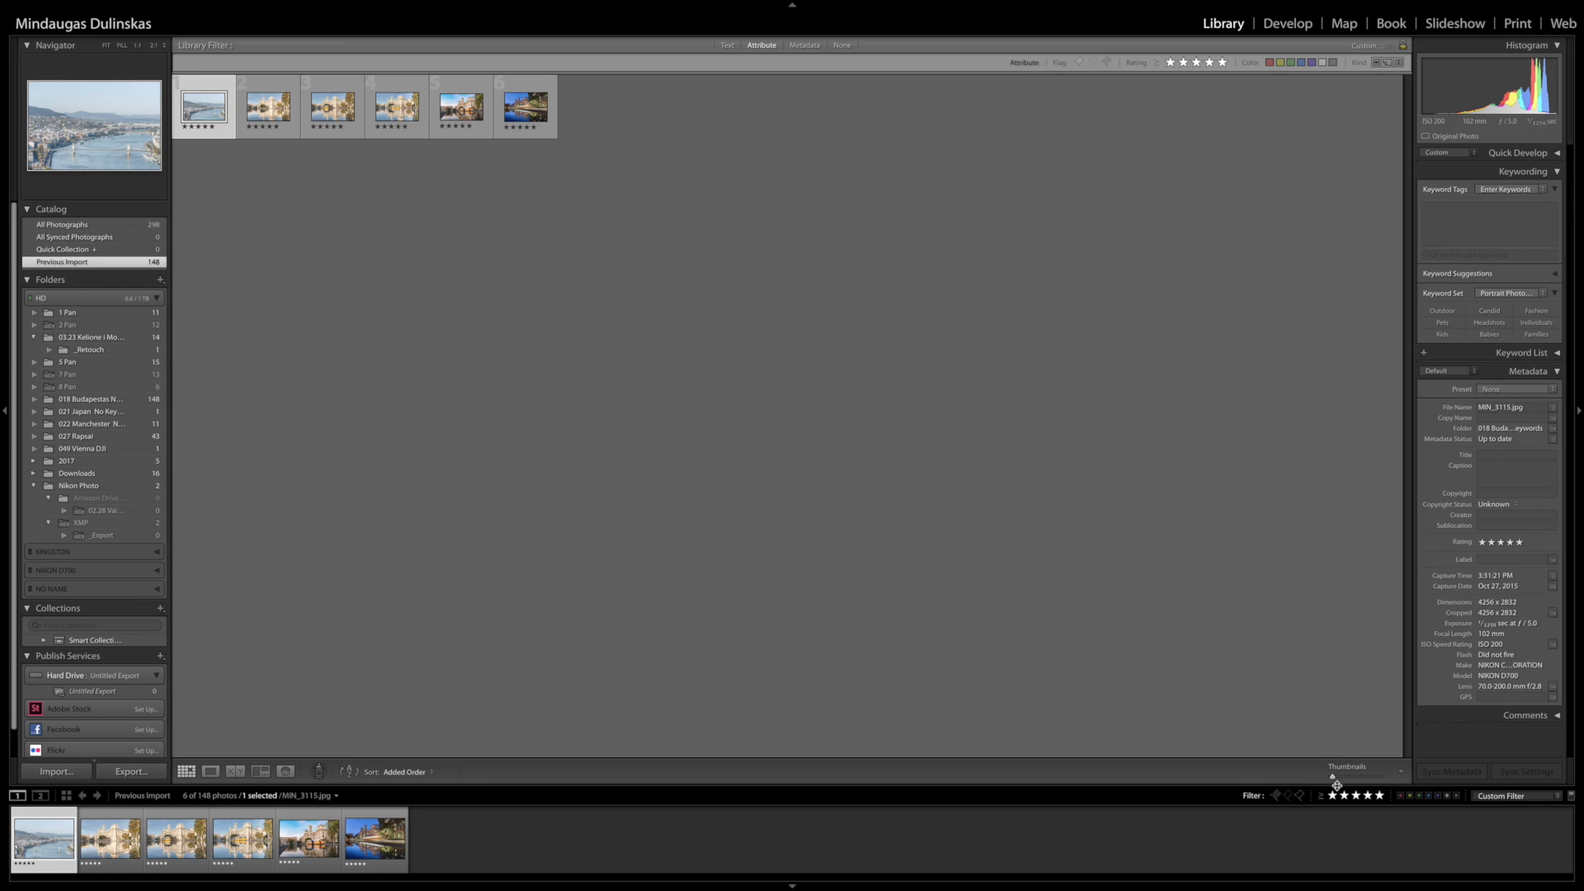
click(1365, 798)
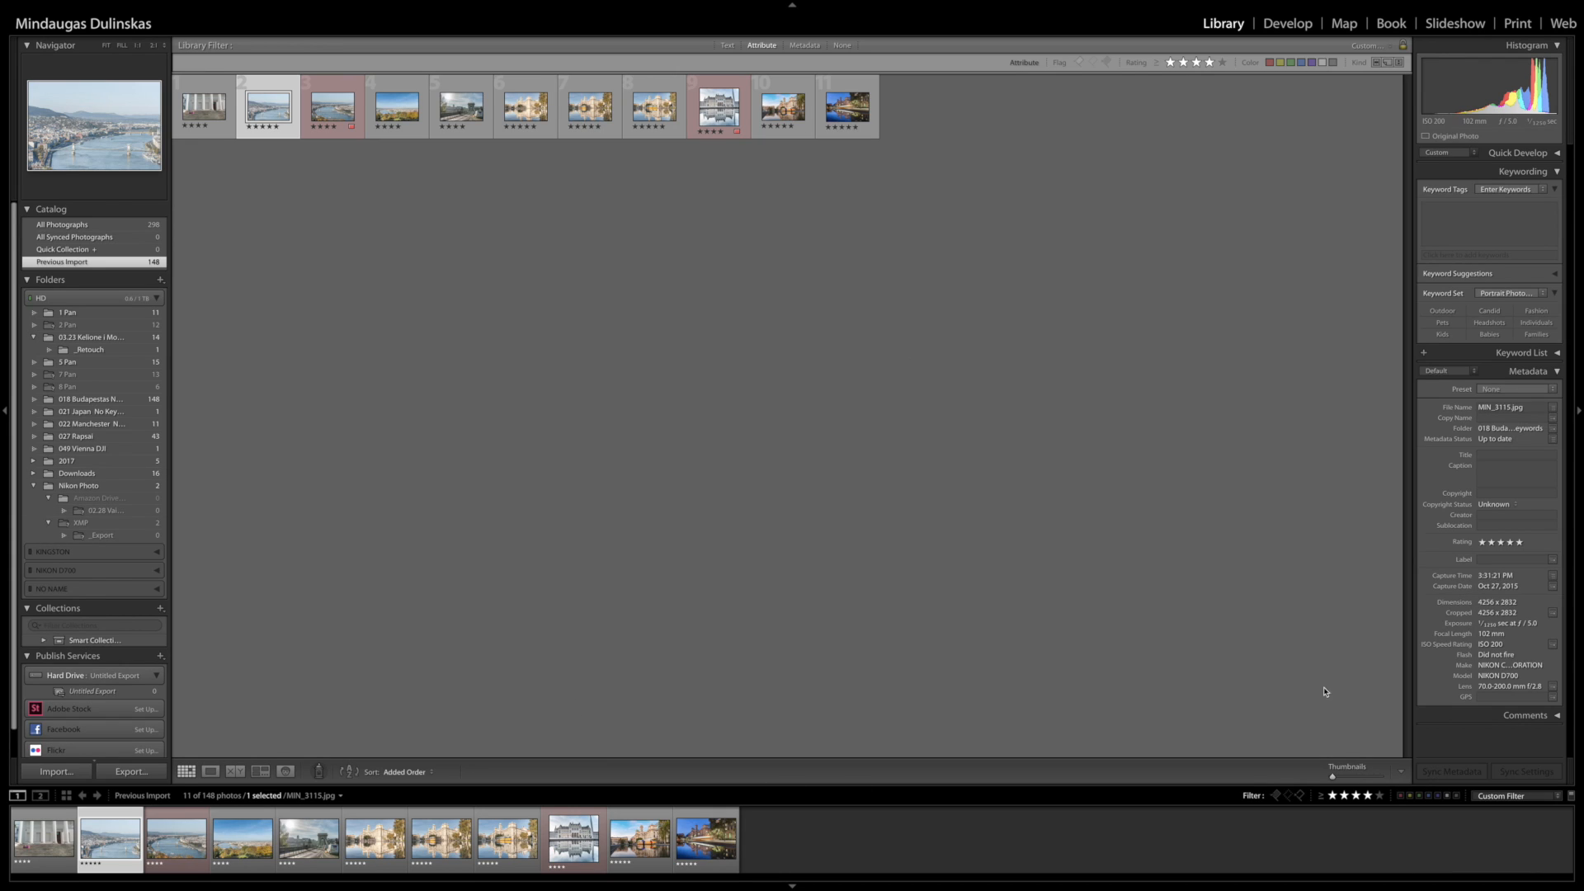
- Clear the rating filter to show the whole import and open MIN_3105.jpg in Loupe view
click(1367, 797)
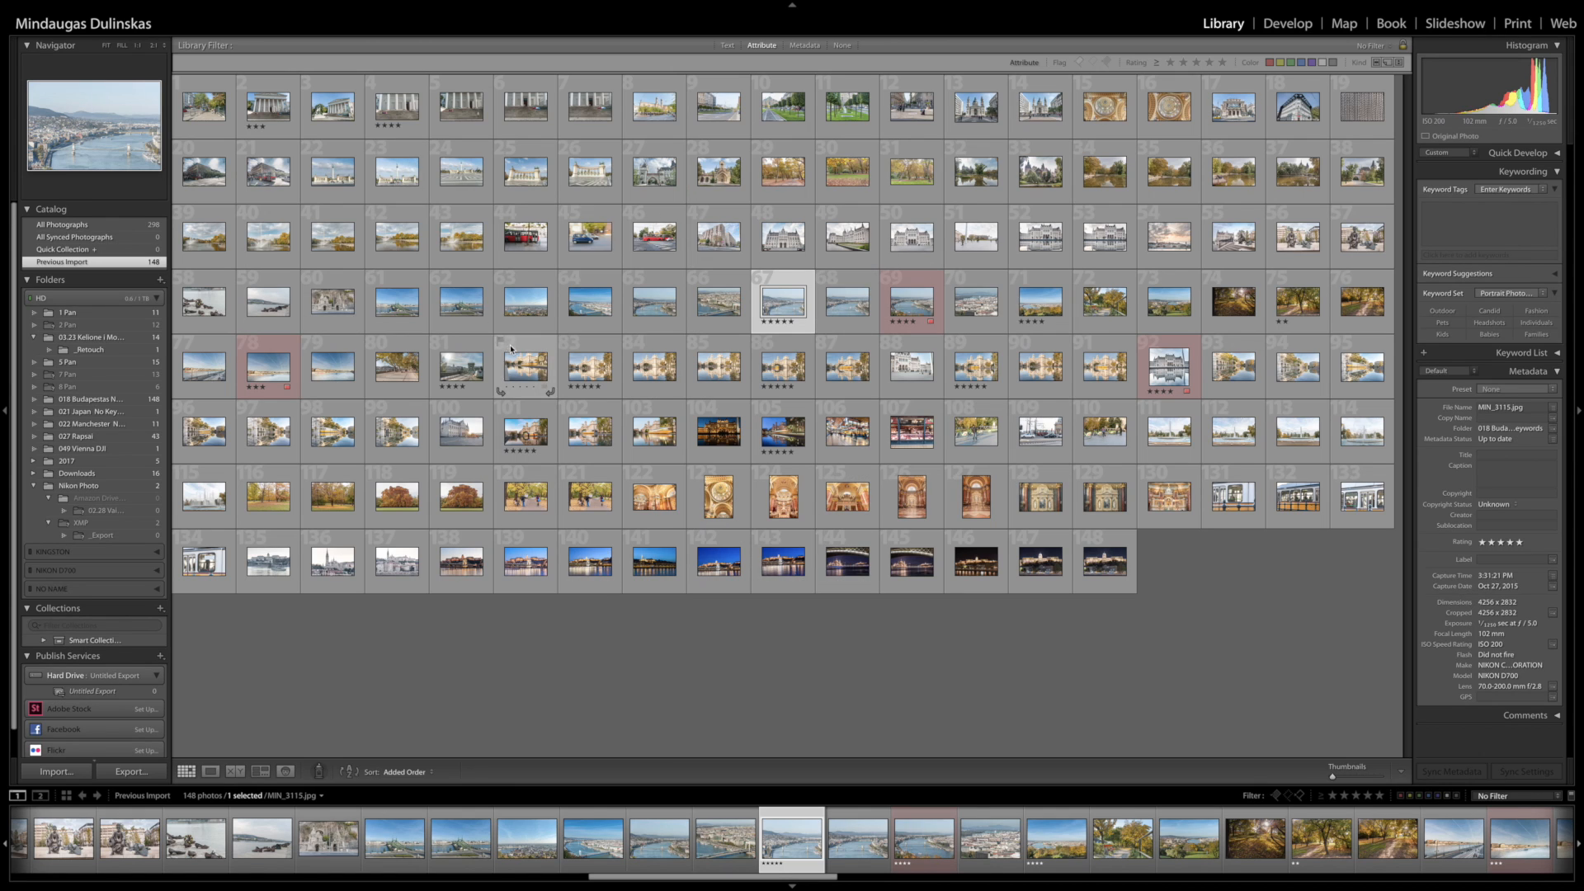
click(586, 308)
double_click(586, 307)
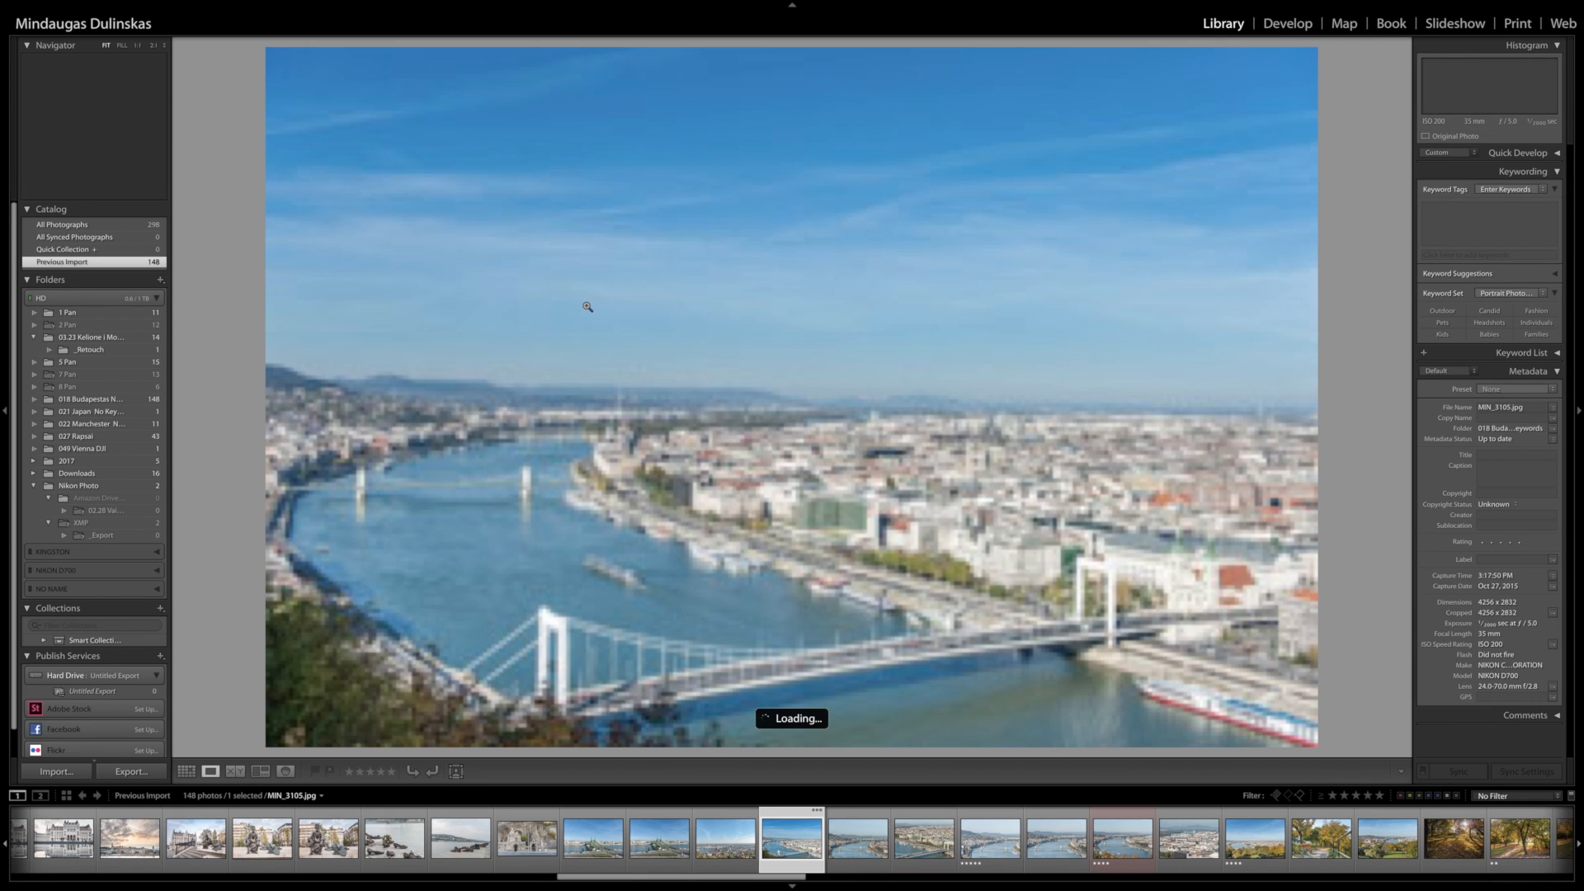
- Look through the river shots from MIN_3111.jpg onward and compare the similar bridge photos MIN_3115.jpg and MIN_3116.jpg
key(Right)
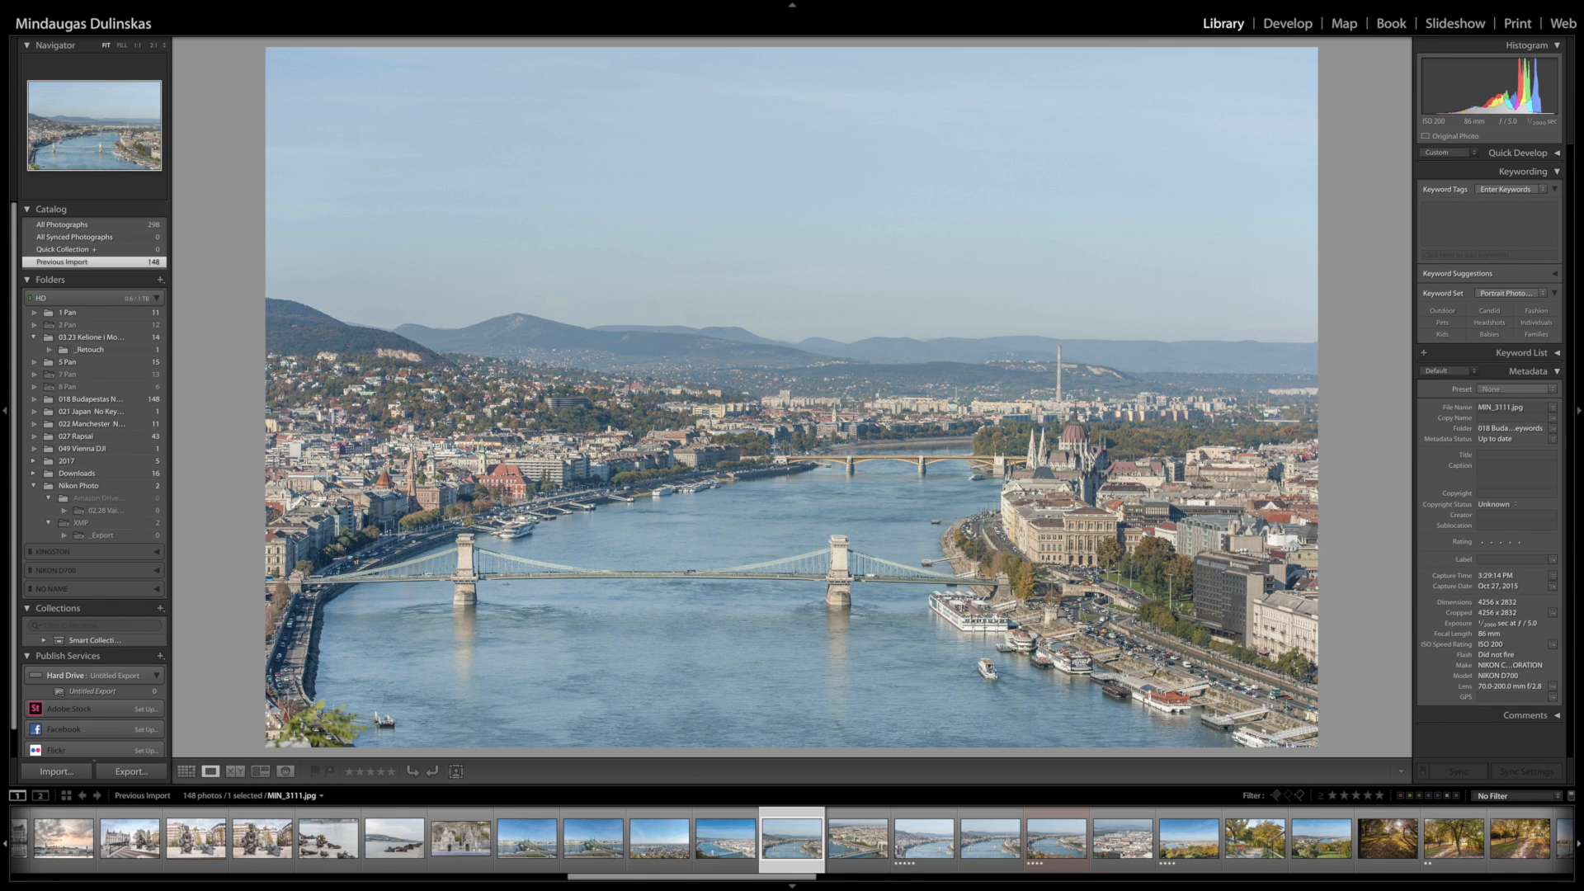
key(Right)
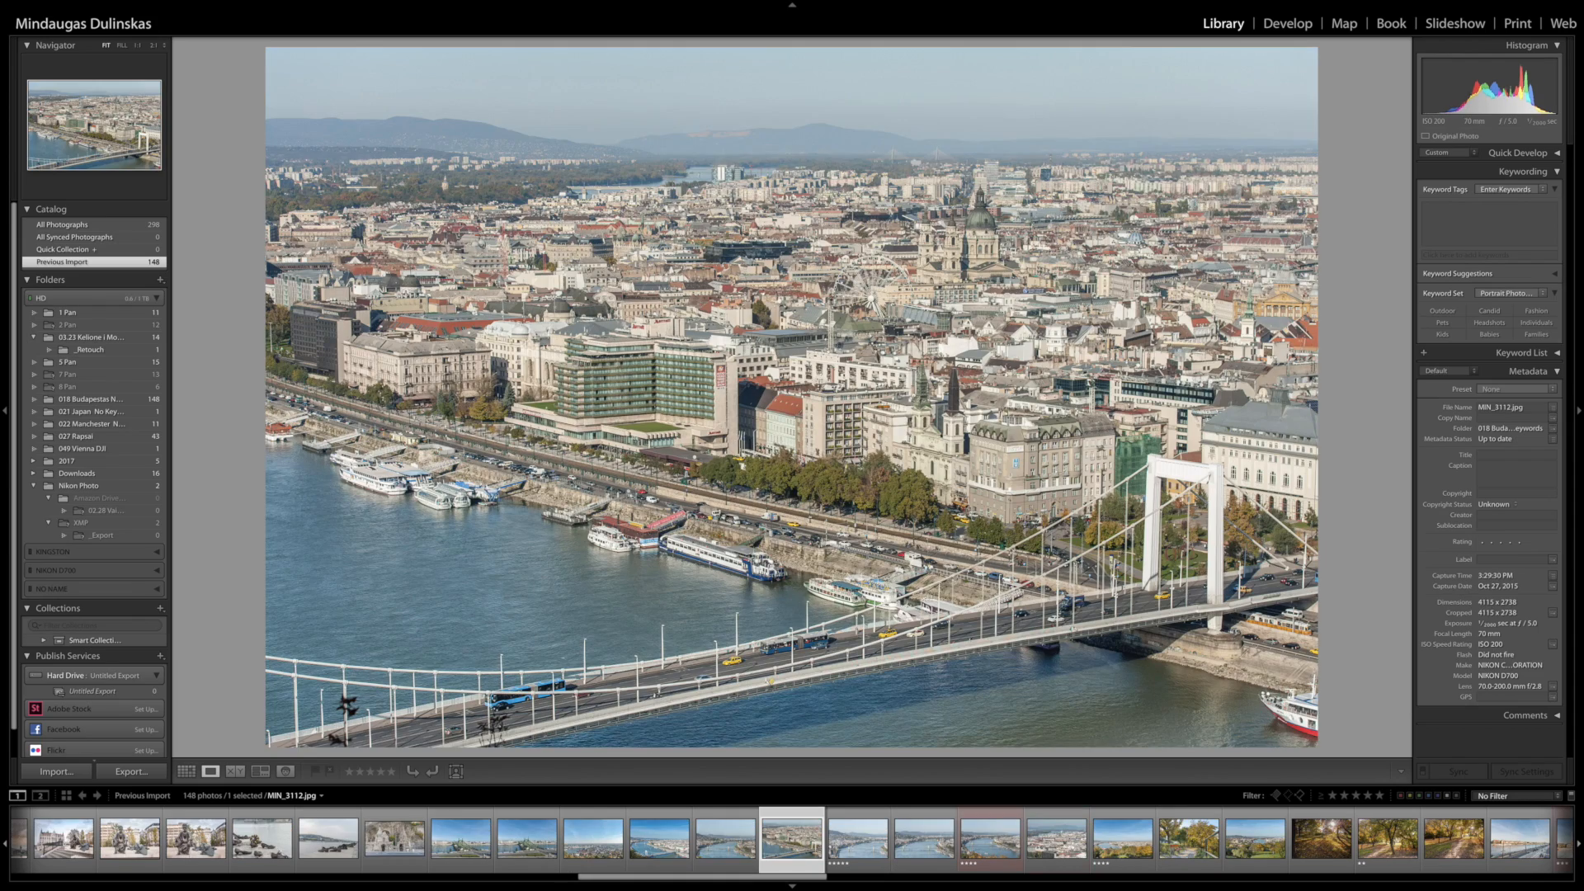
key(Right)
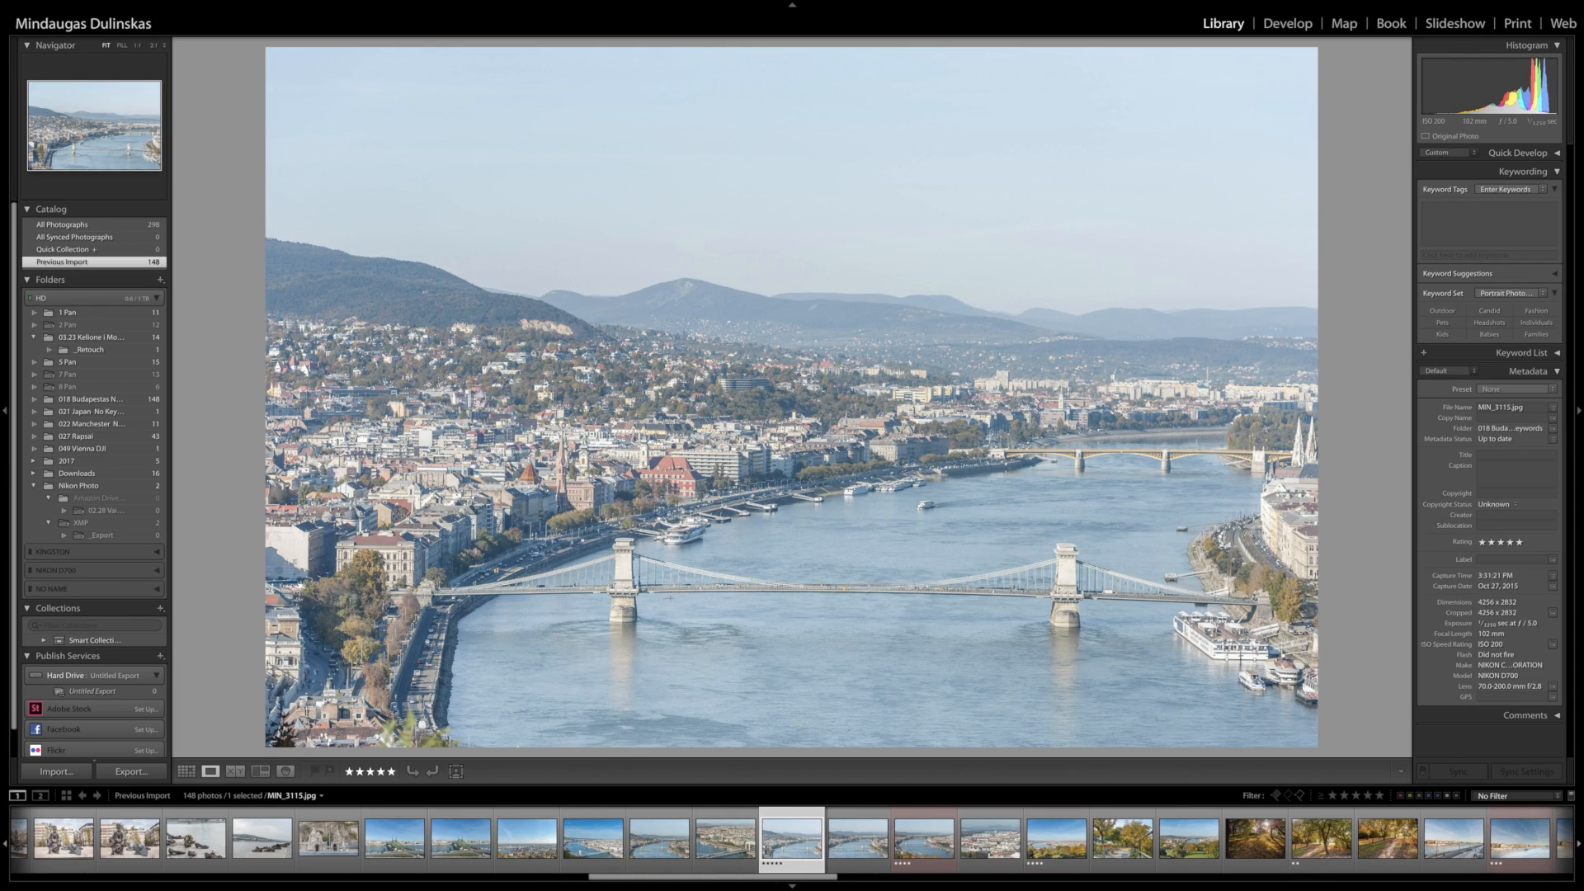
key(Right)
key(Left)
key(Right)
key(Right)
key(Right)
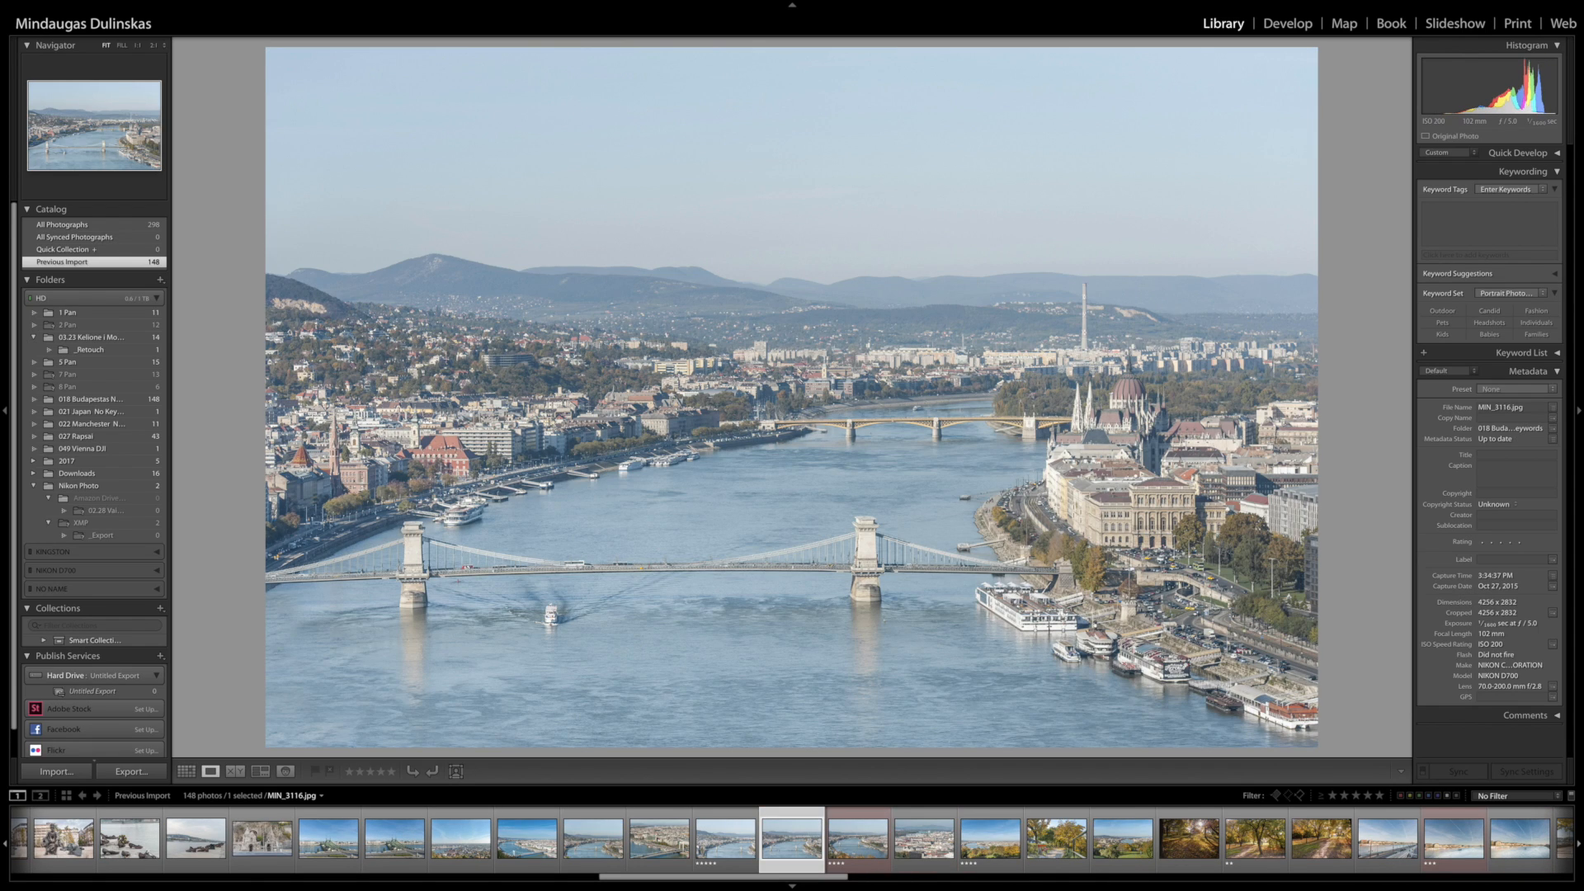
key(Left)
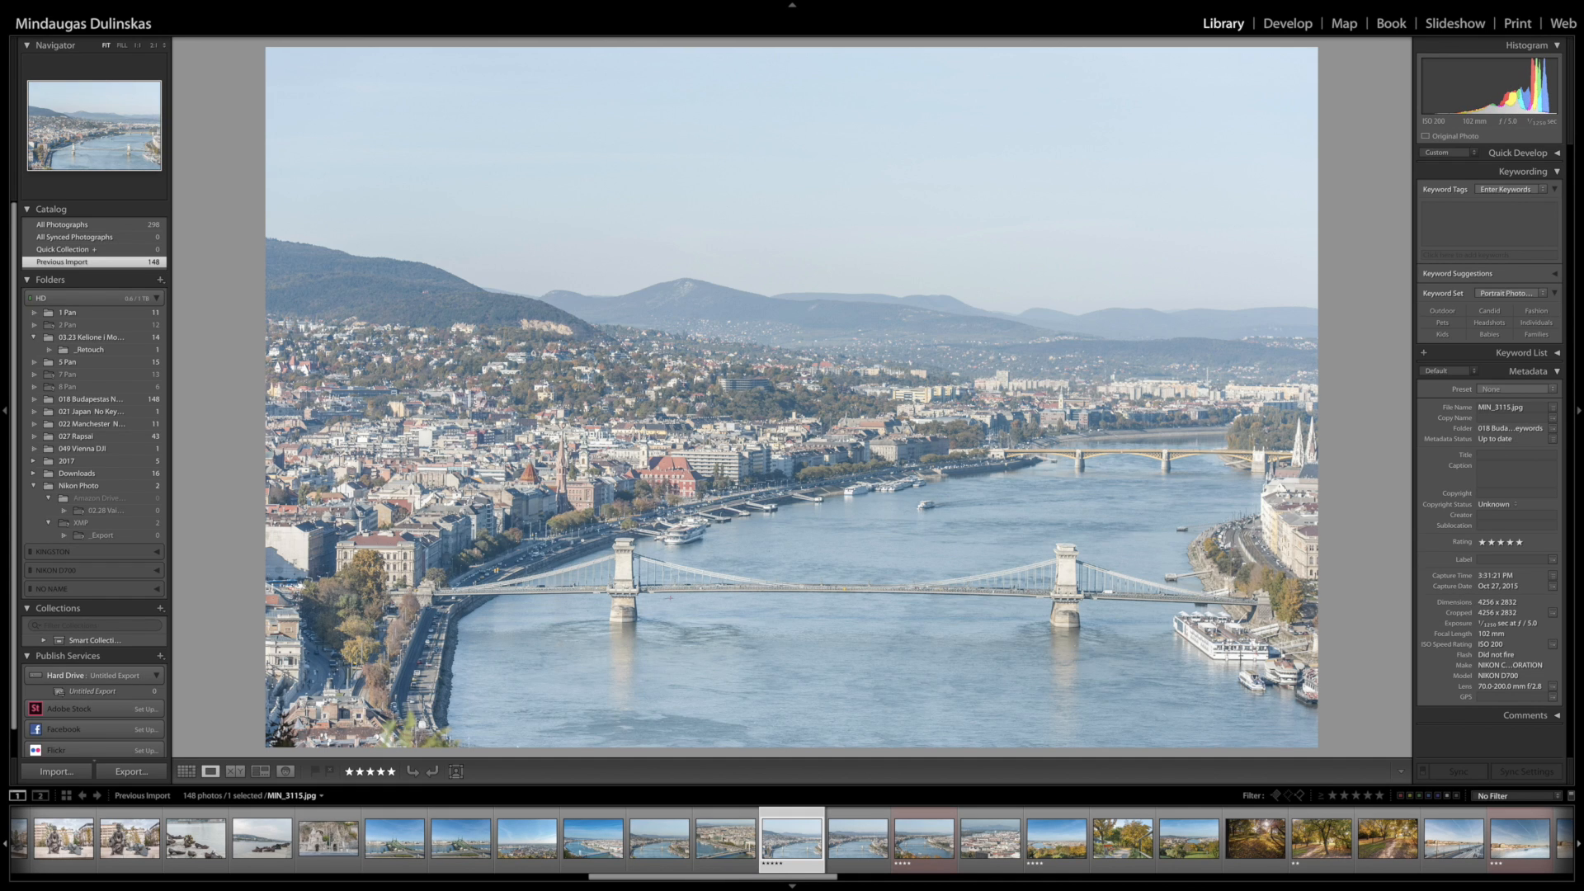
key(Right)
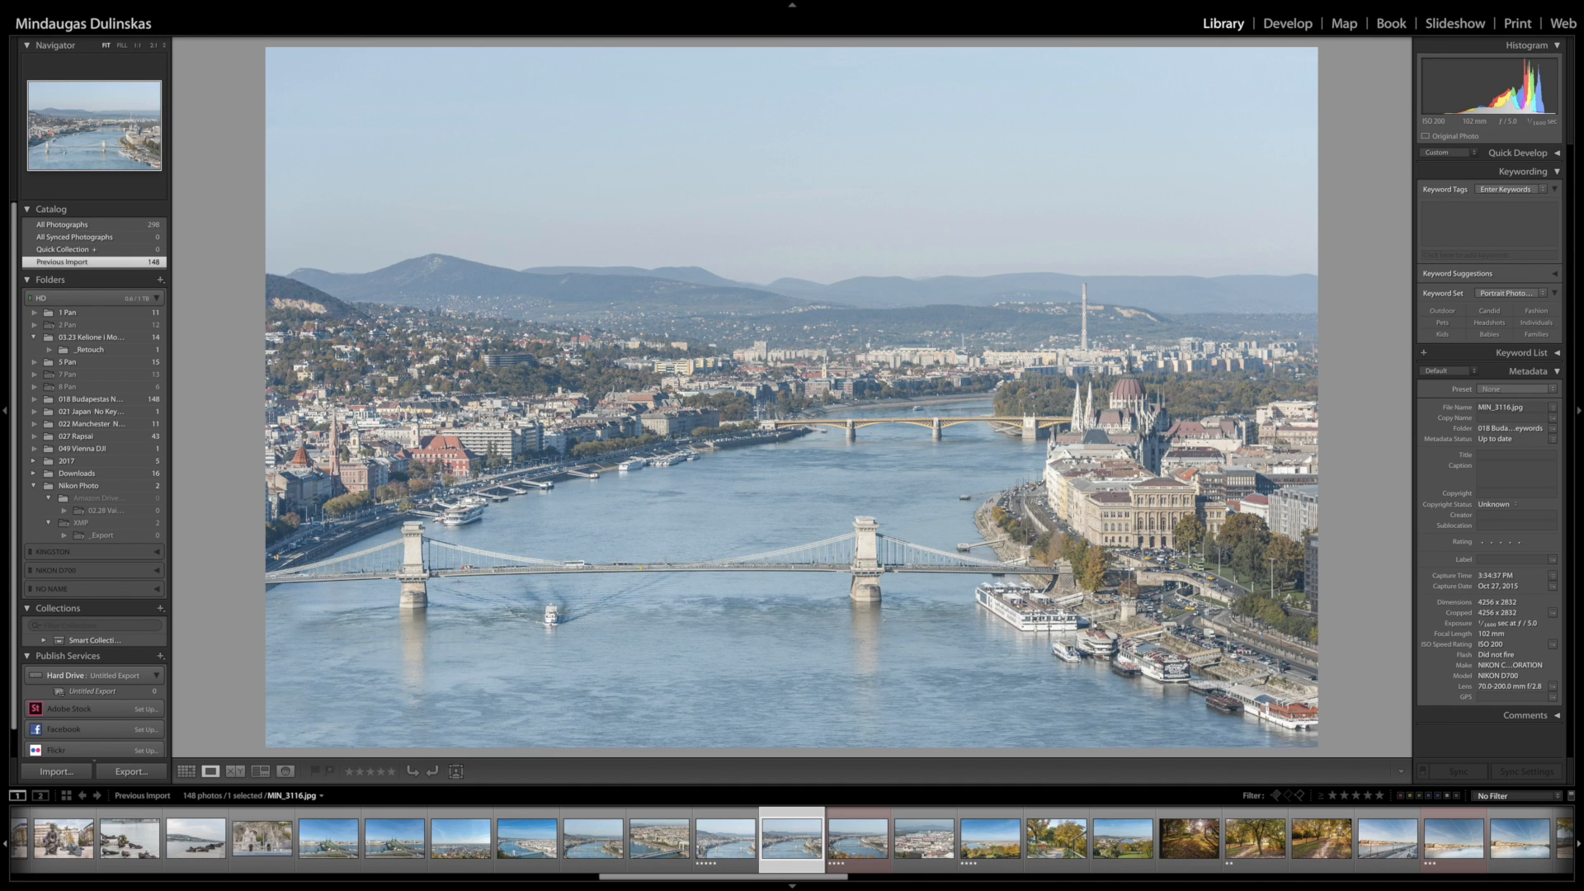
- Rate the bridge photo MIN_3116.jpg 5 stars and its neighbour MIN_3115.jpg 1 star
key(5)
key(Left)
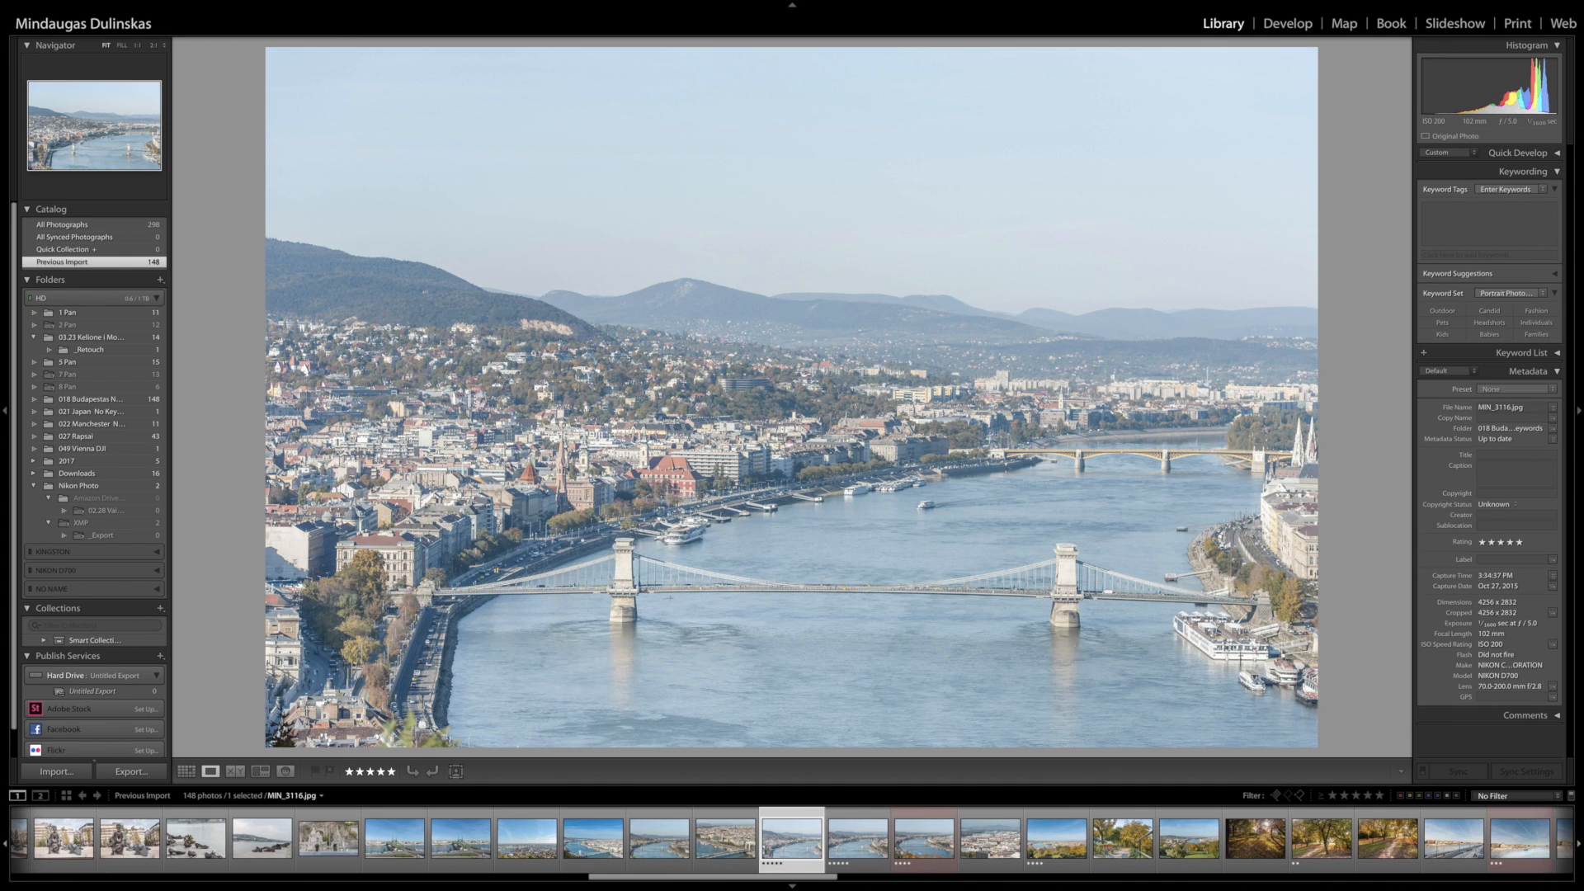
key(alt)
key(1)
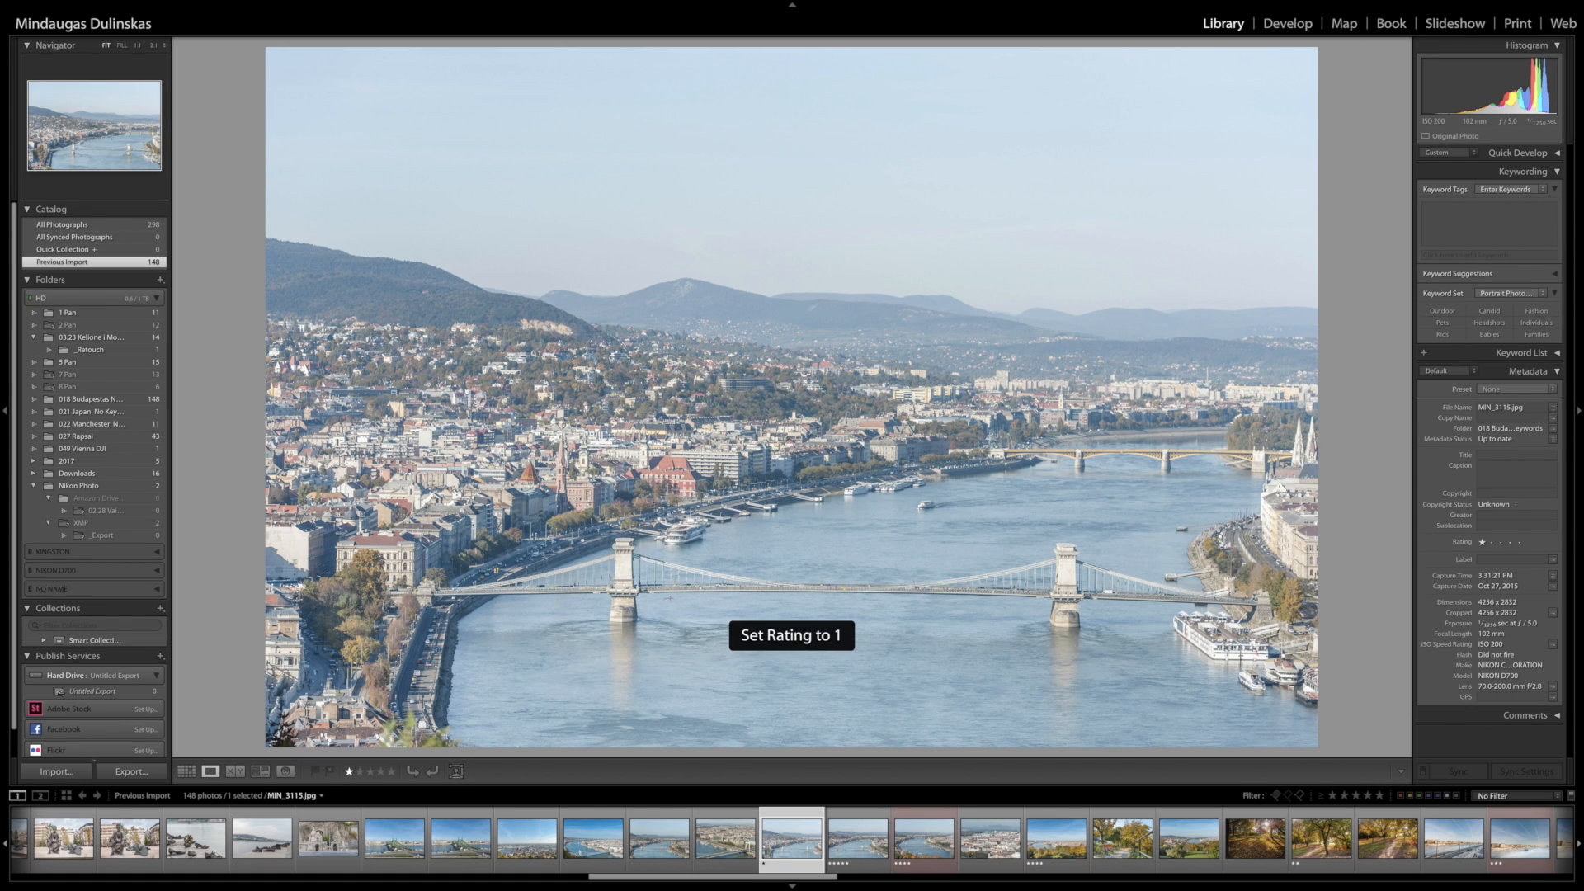
- Compare MIN_3116.jpg and MIN_3115.jpg again, and continue to the city rooftops photo MIN_3119.jpg
key(Right)
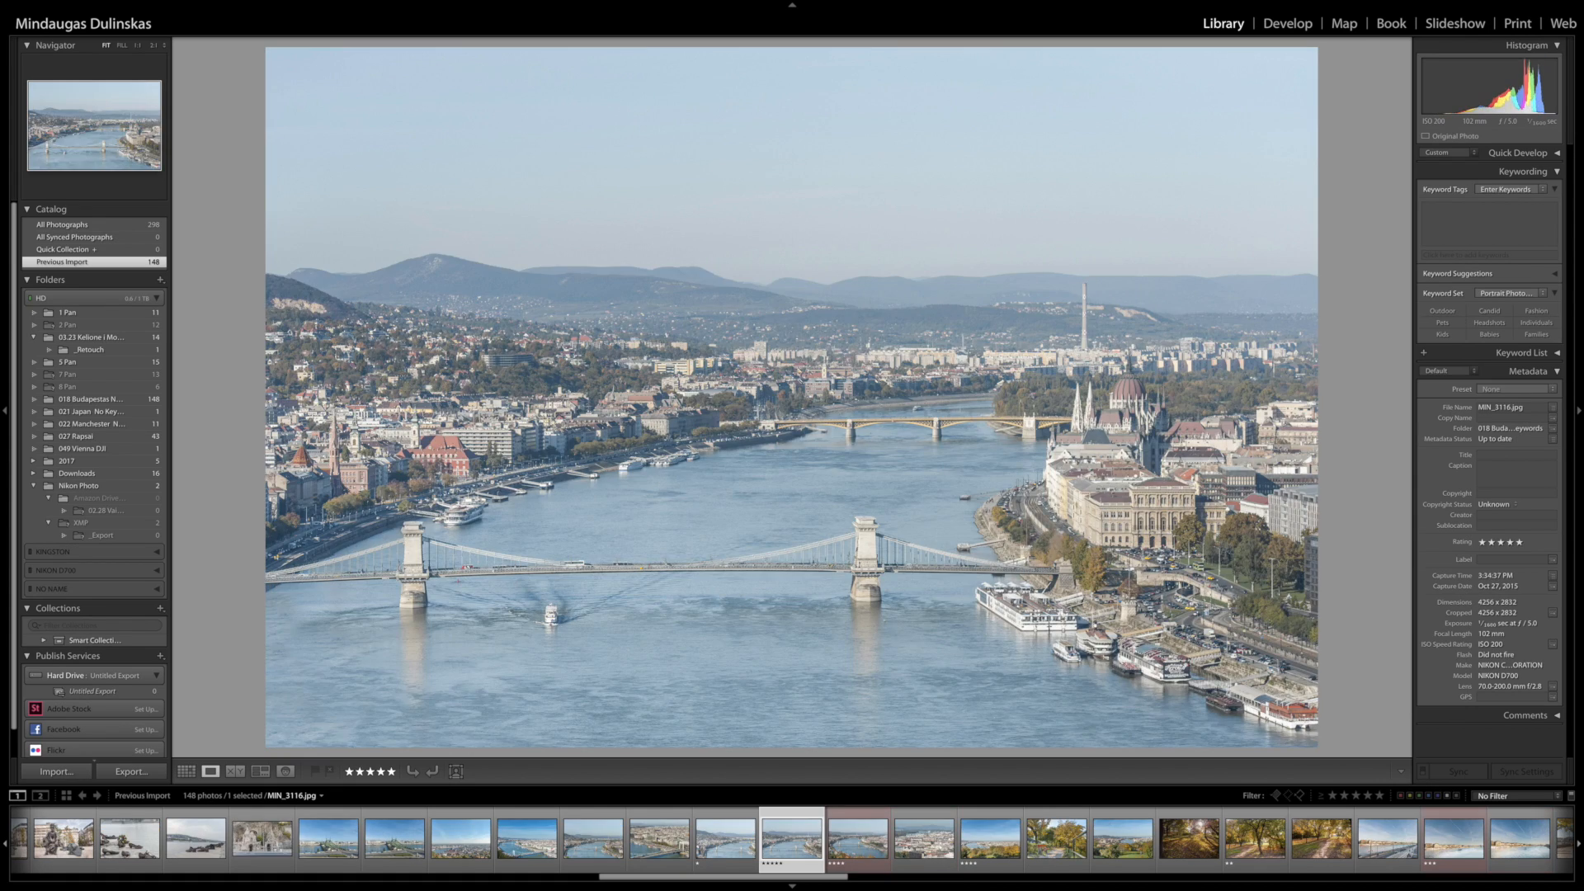
key(Left)
key(Right)
key(Right)
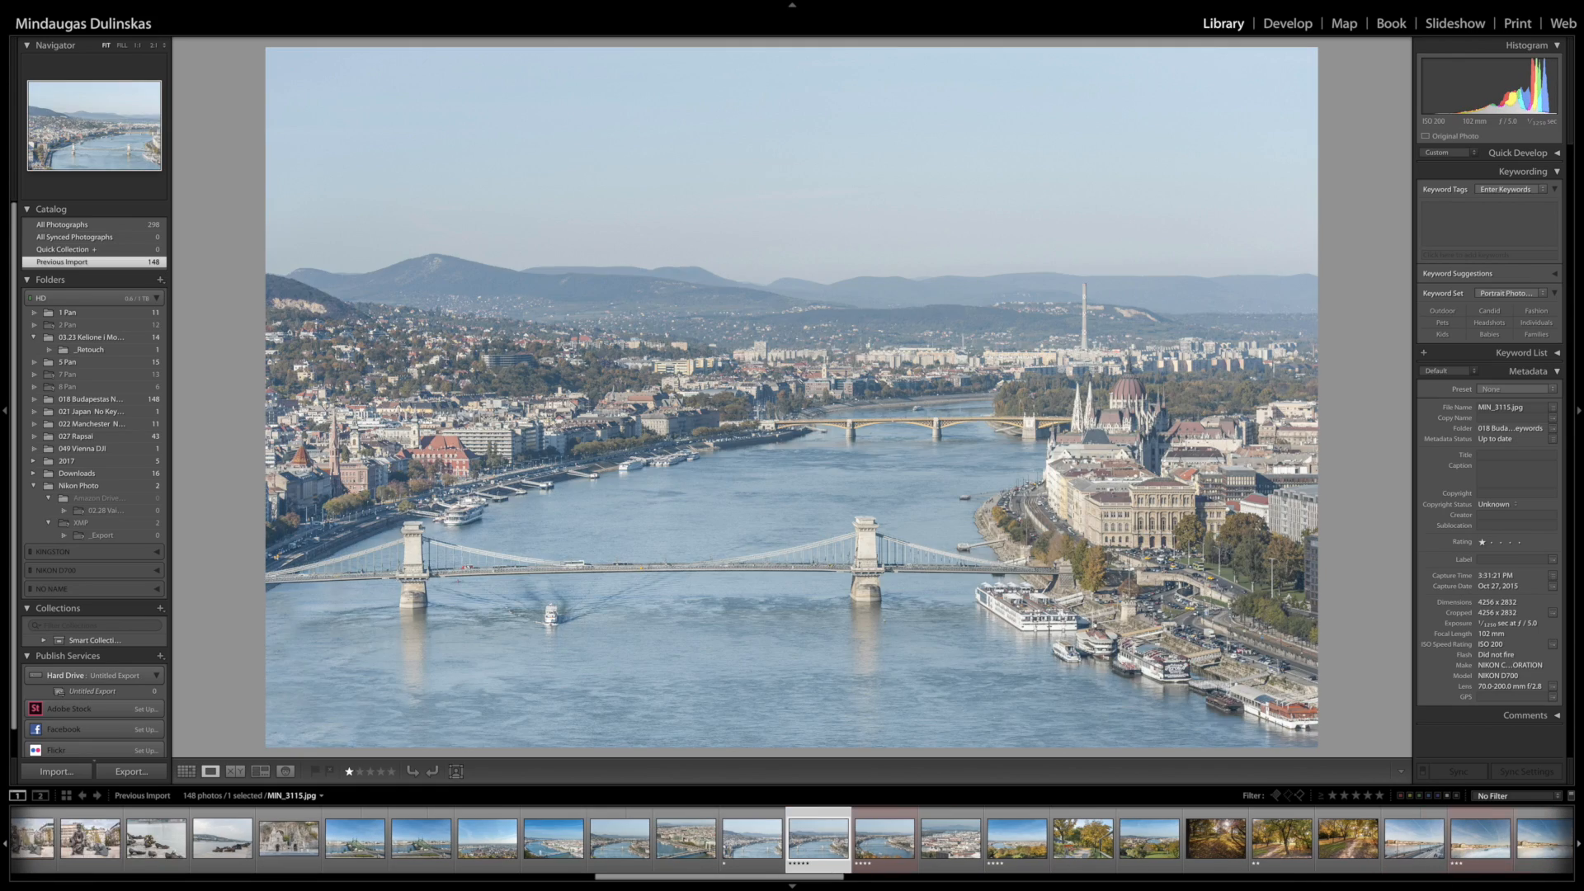
key(Right)
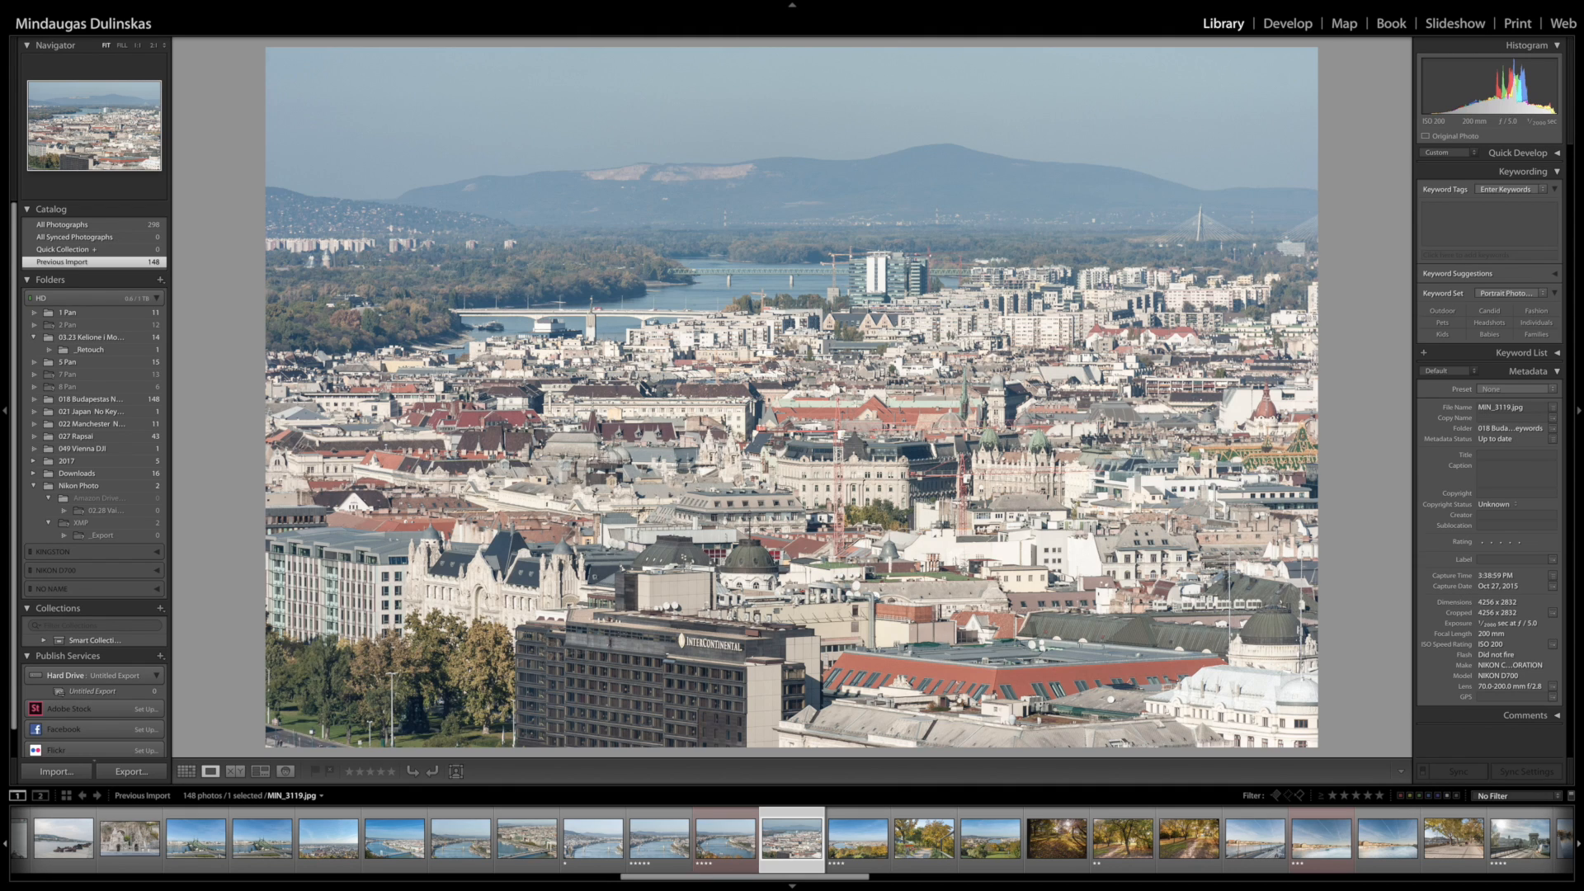
- Assign the green colour label to the city rooftops photo MIN_3119.jpg and return to the thumbnail grid
key(alt)
key(8)
key(g)
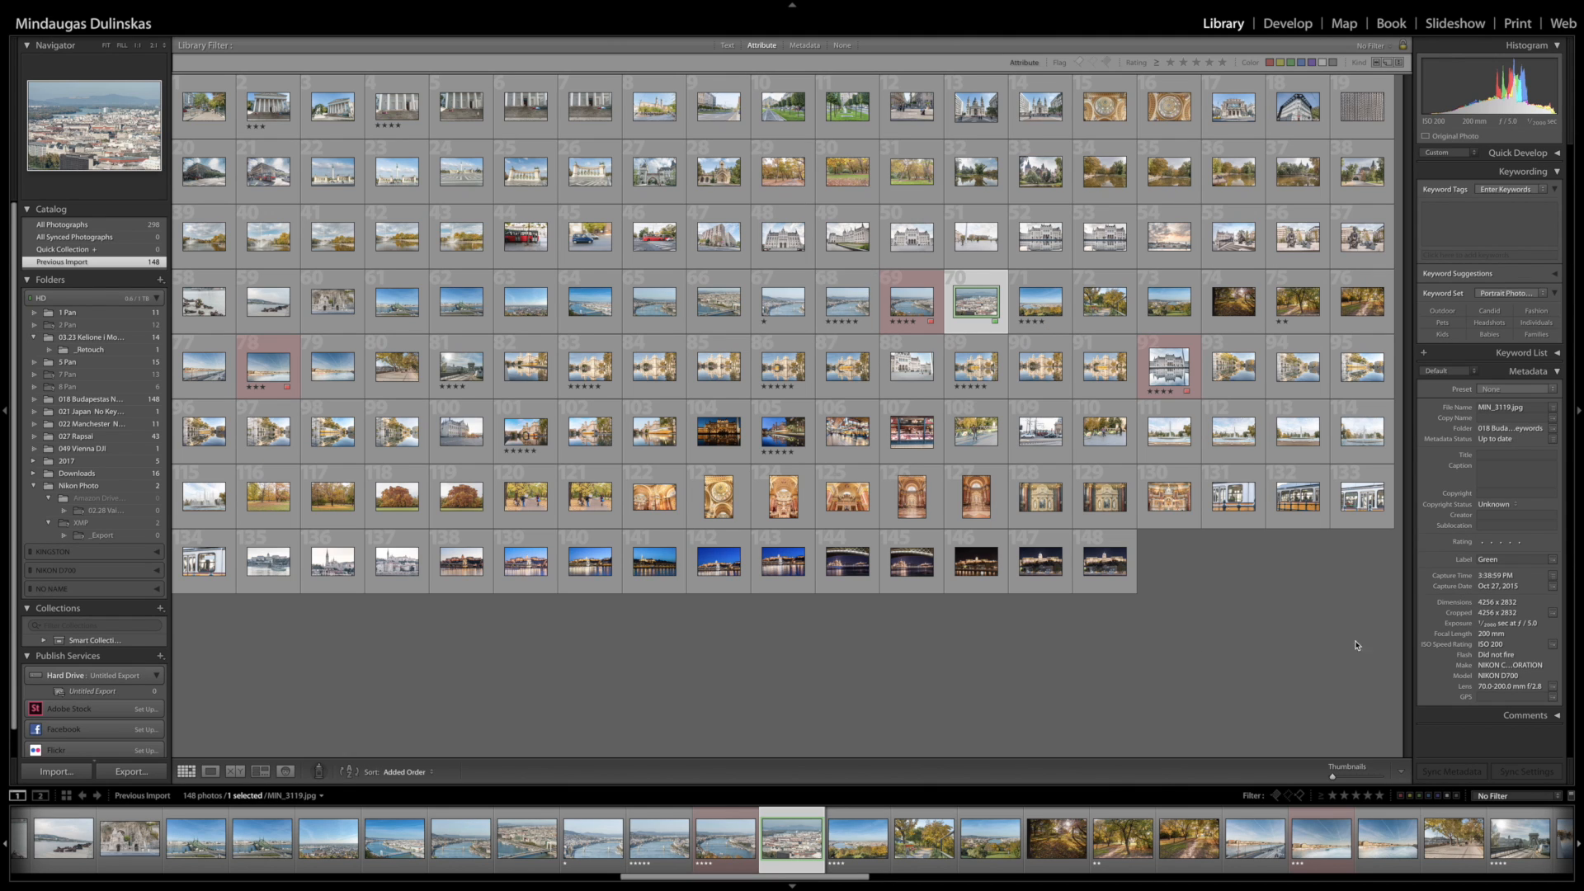
- Filter the import by the blue and green colour labels, and clear the filter to show all photos again
click(1429, 797)
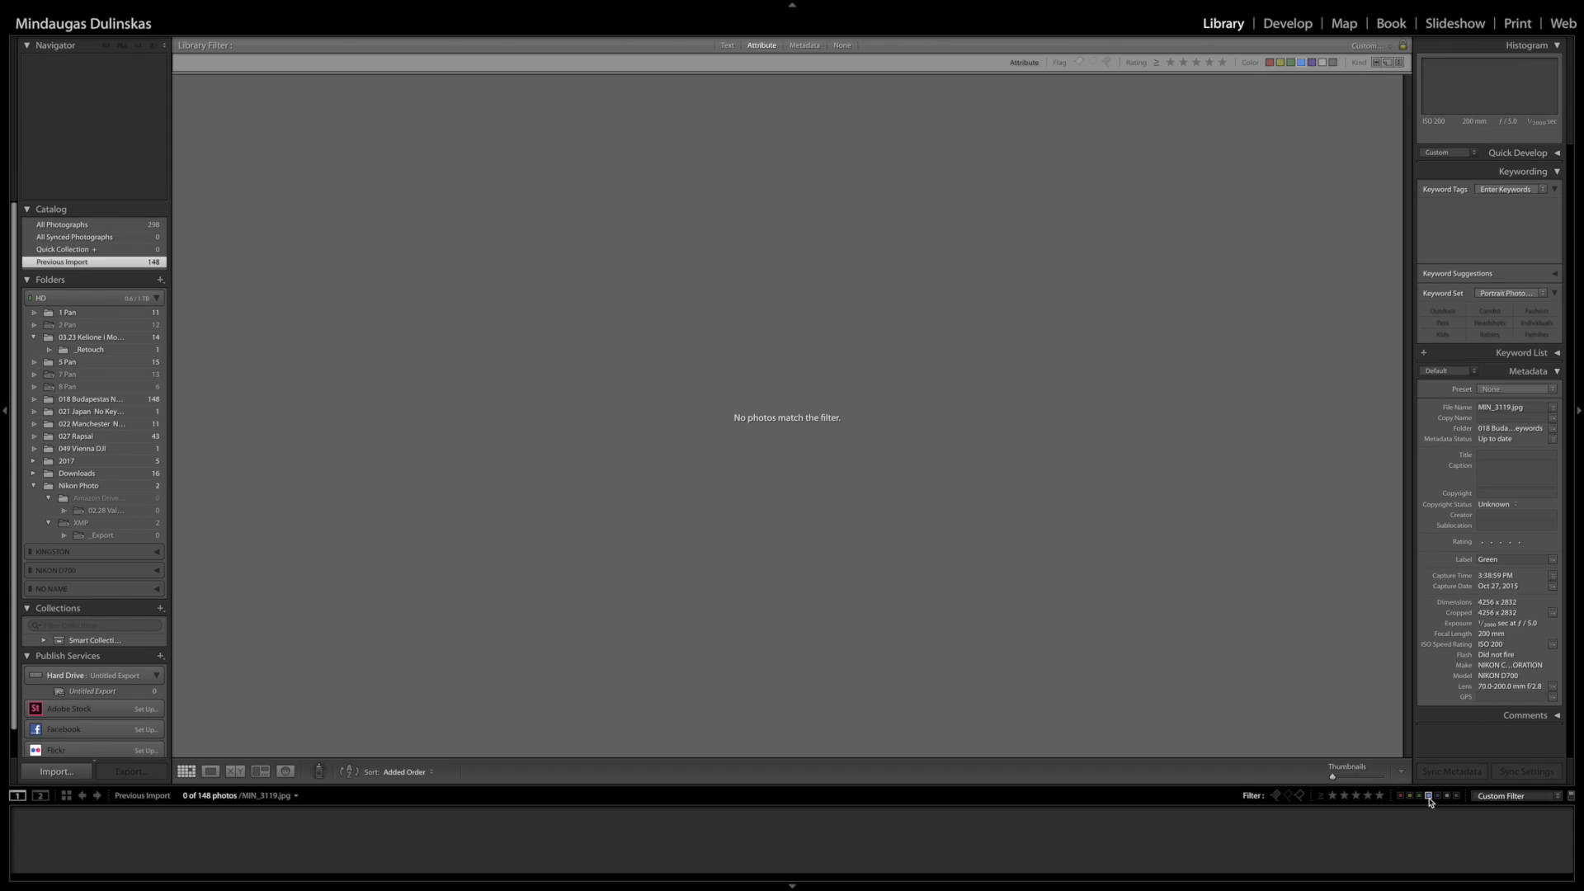
click(1418, 796)
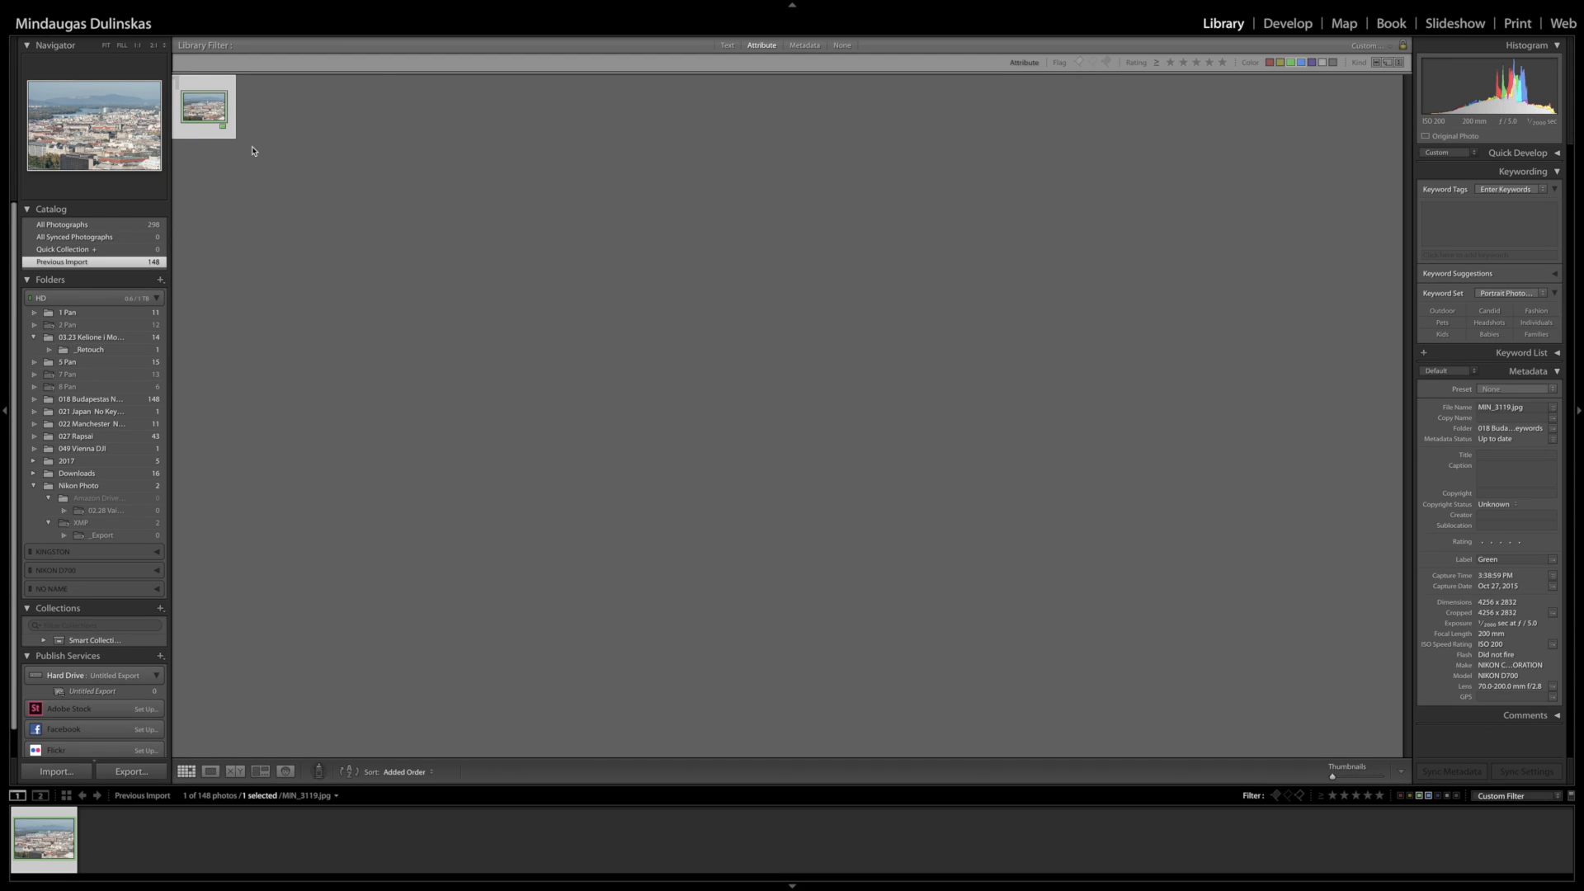
click(1422, 797)
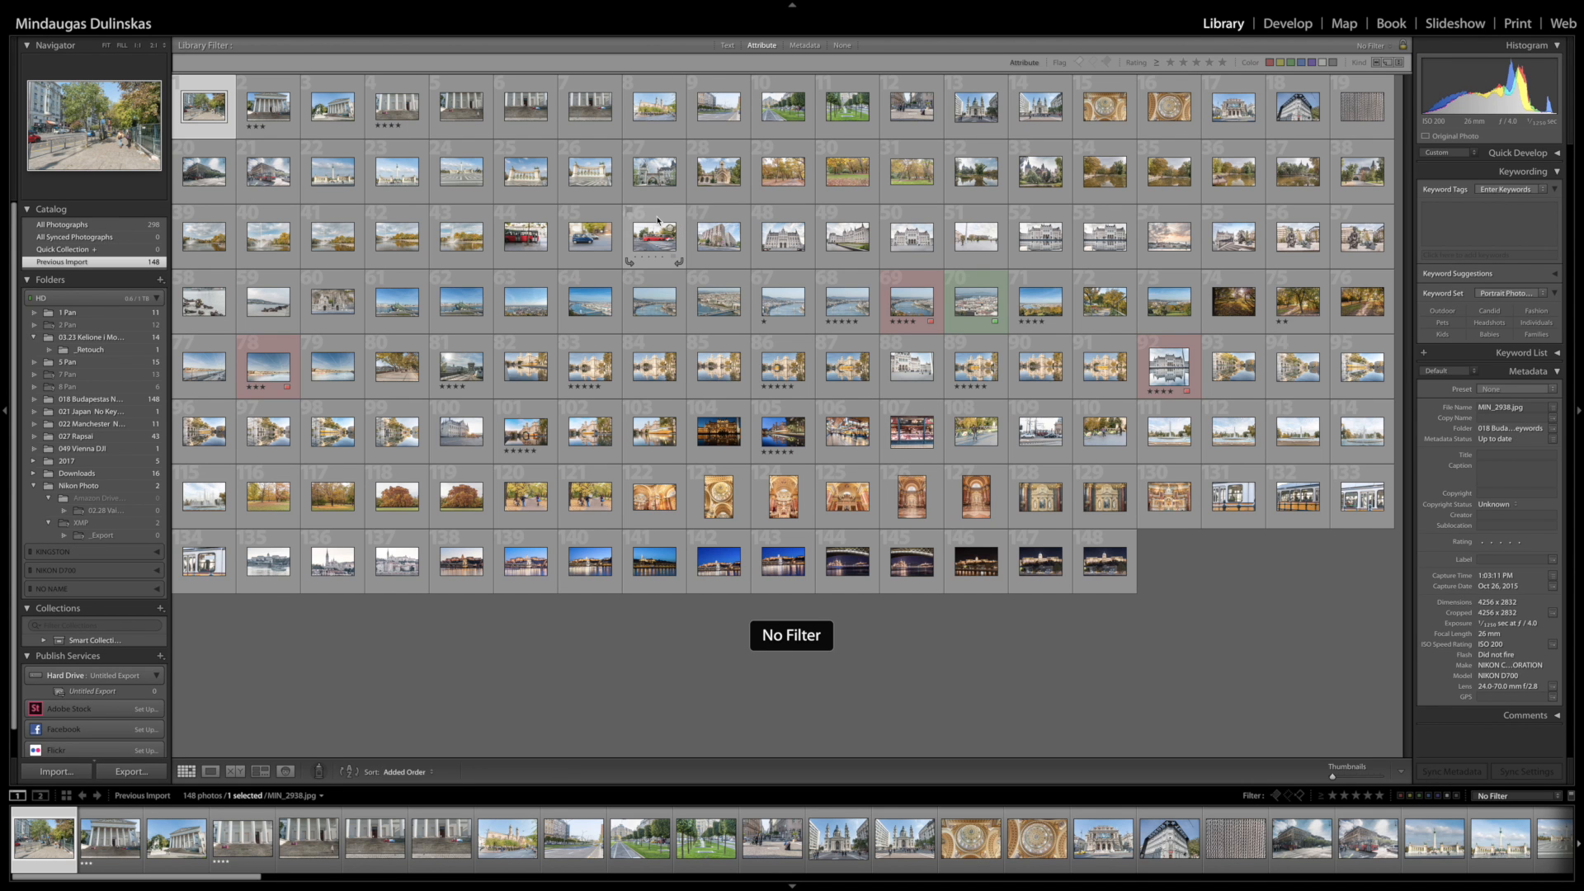
- Open the red bus photo MIN_3052.jpg in Loupe view, look through the following shots to MIN_3064.jpg, and return to the grid
double_click(657, 221)
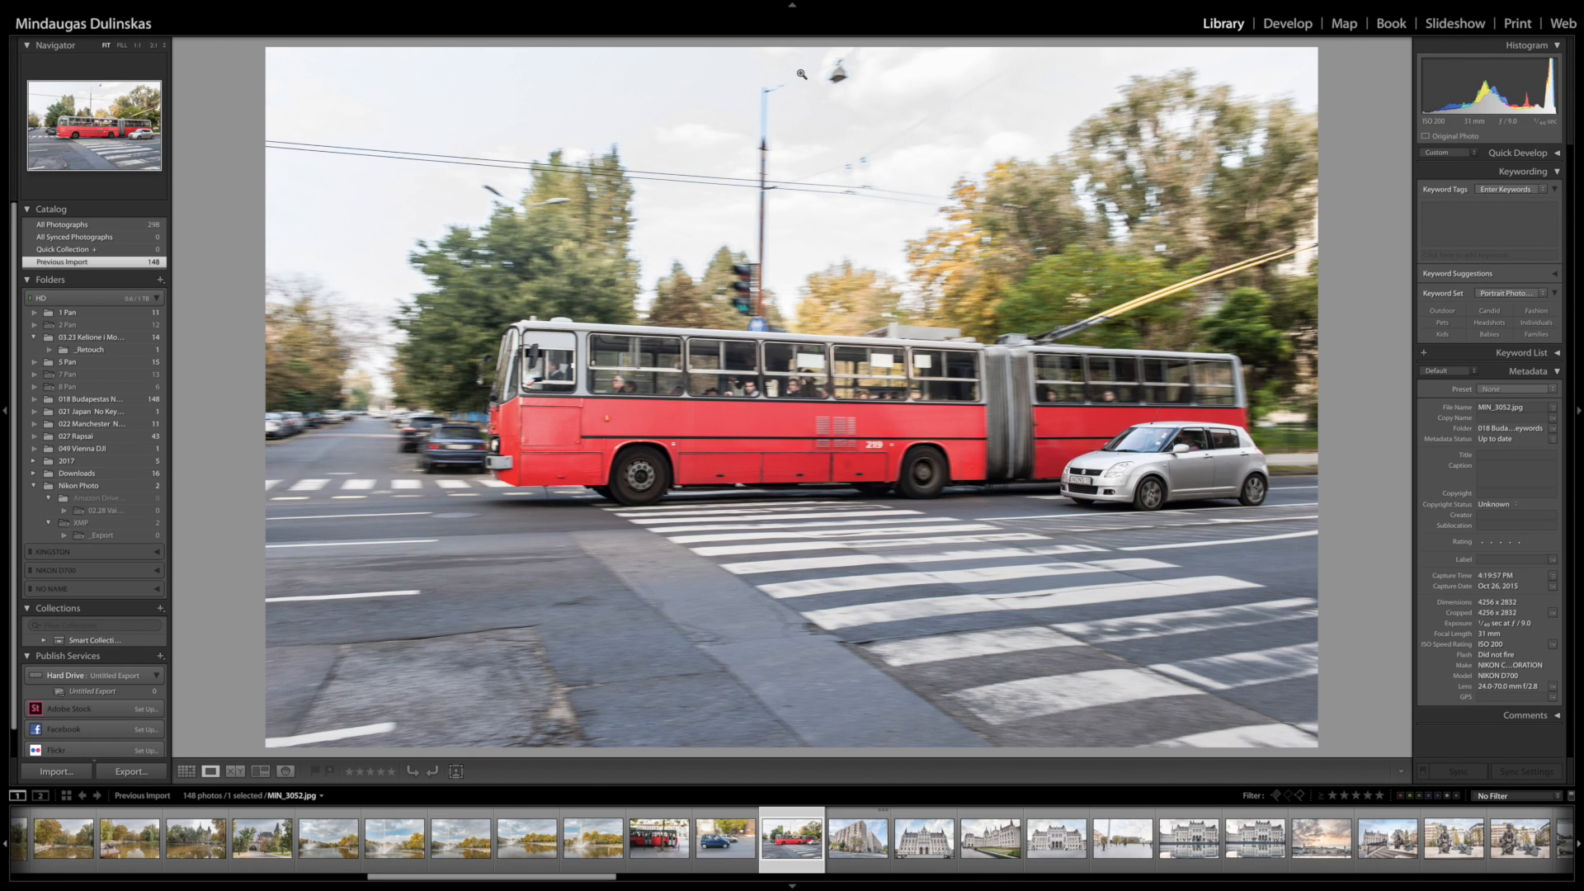
key(Right)
key(Left)
key(Right)
key(Right)
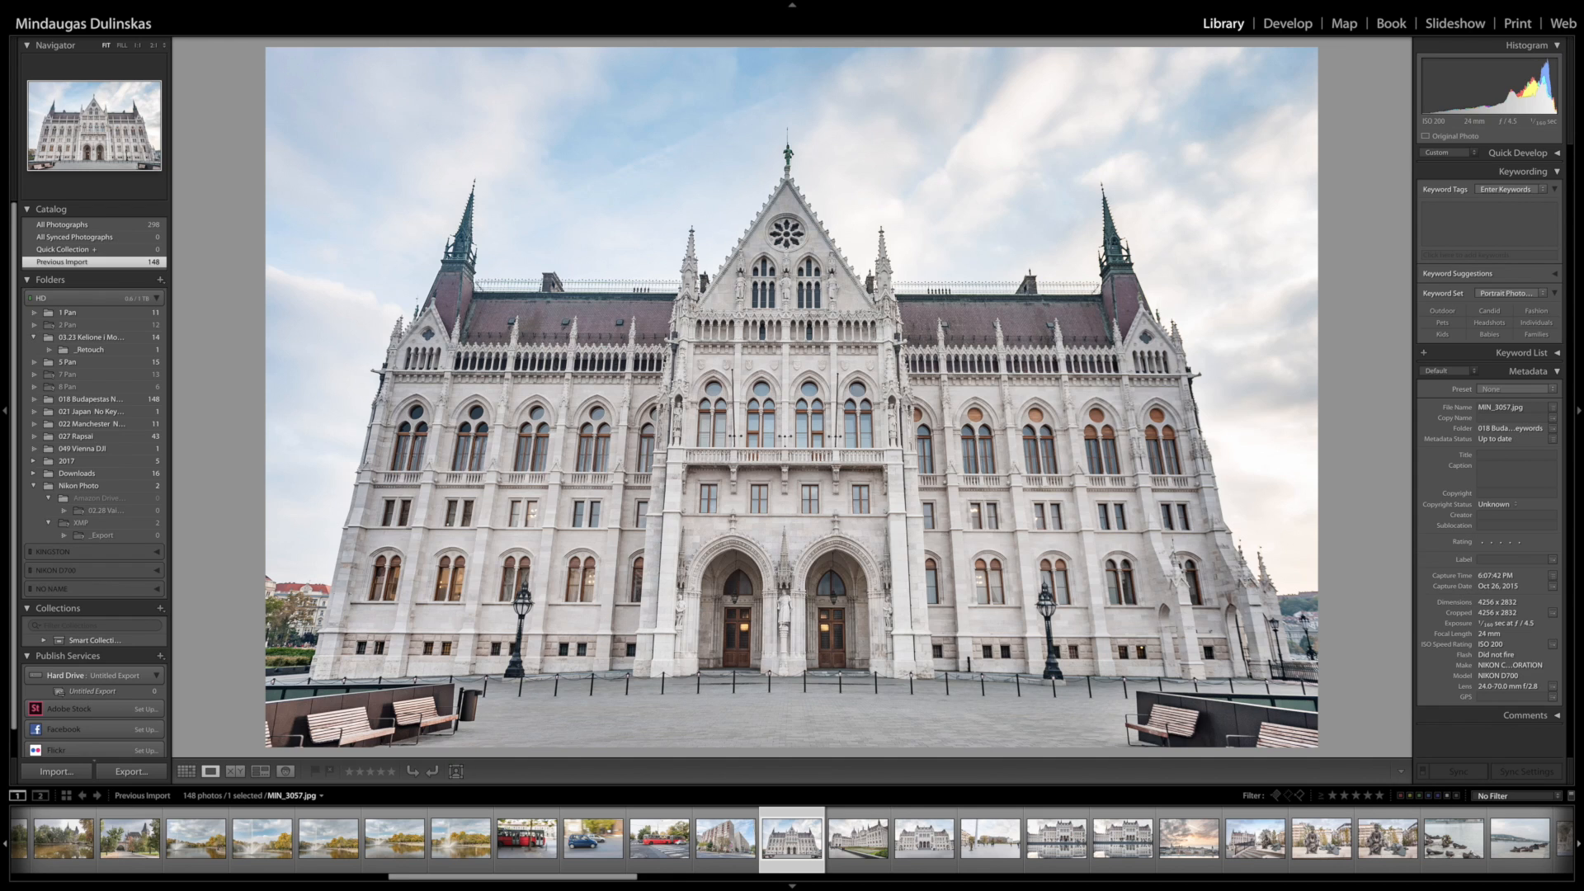
key(Right)
key(Right)
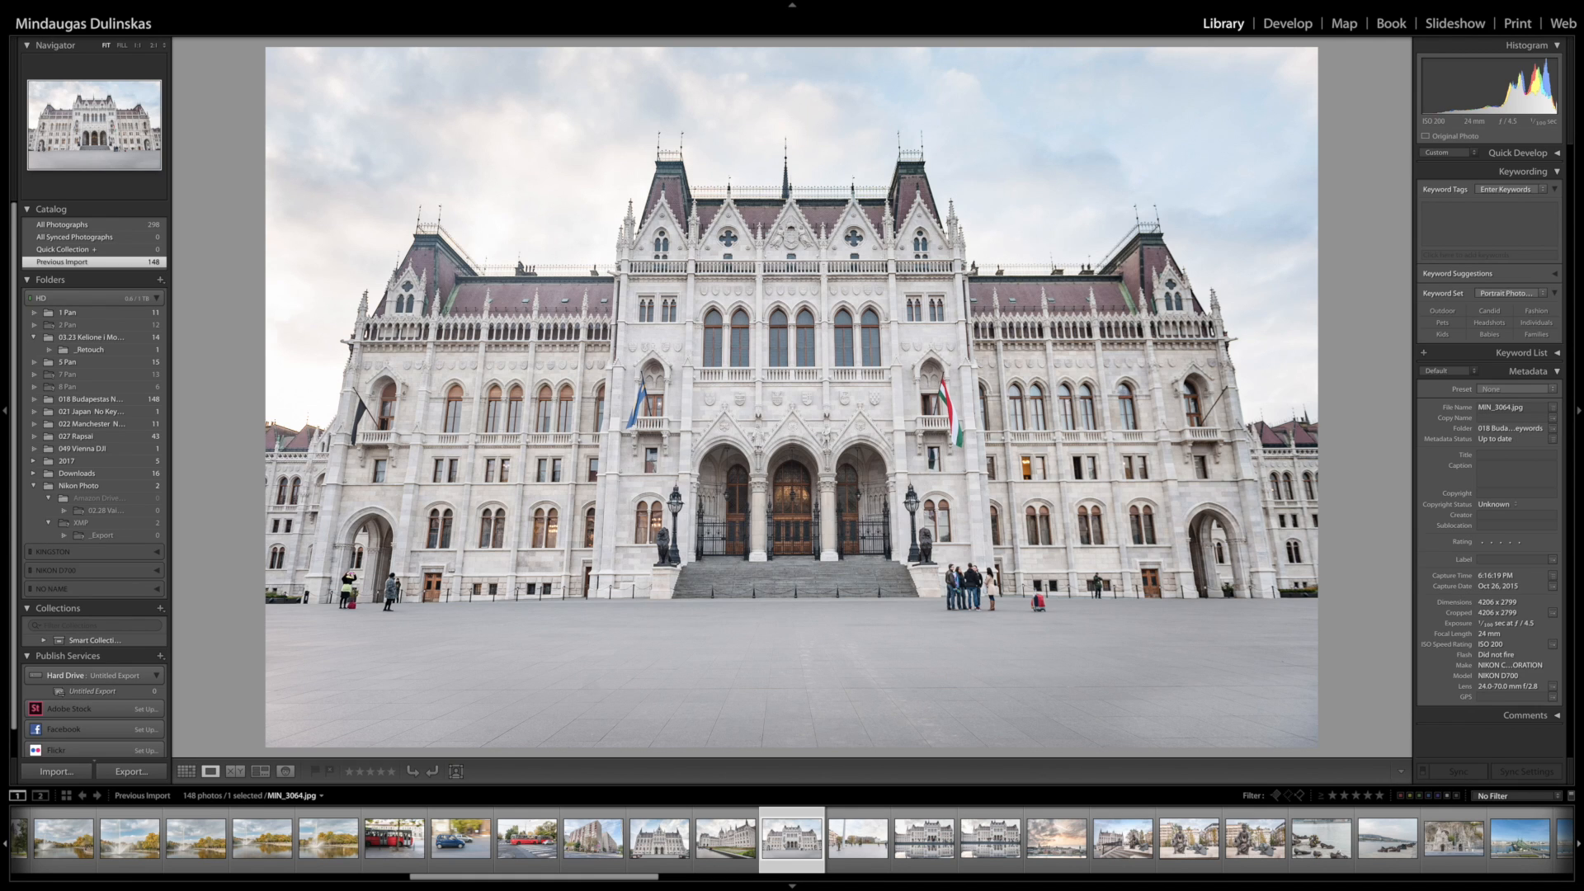
key(g)
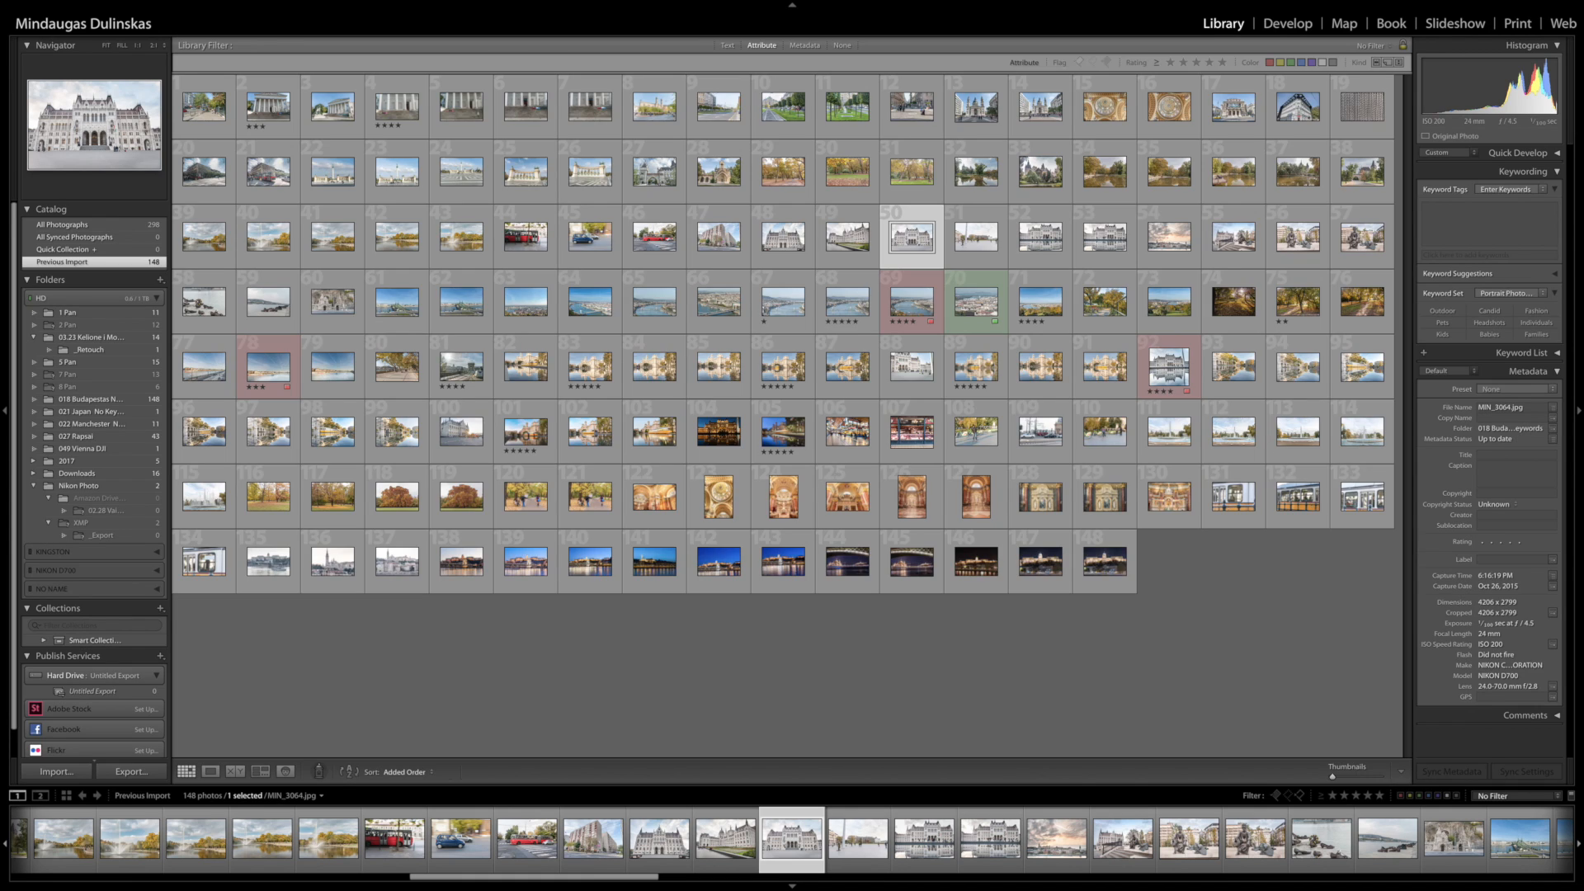